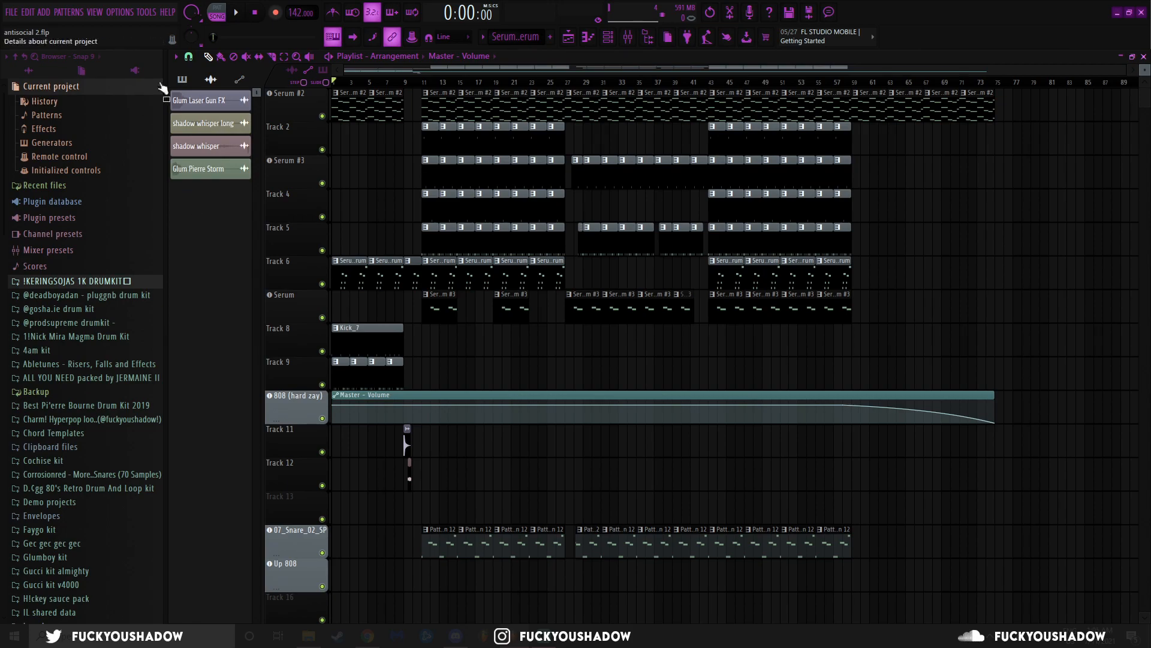
- Open the channel rack and view the sampler settings of Kick_7, the Glum snare and Glum Fast Reverse Open Hat
click(608, 36)
click(622, 134)
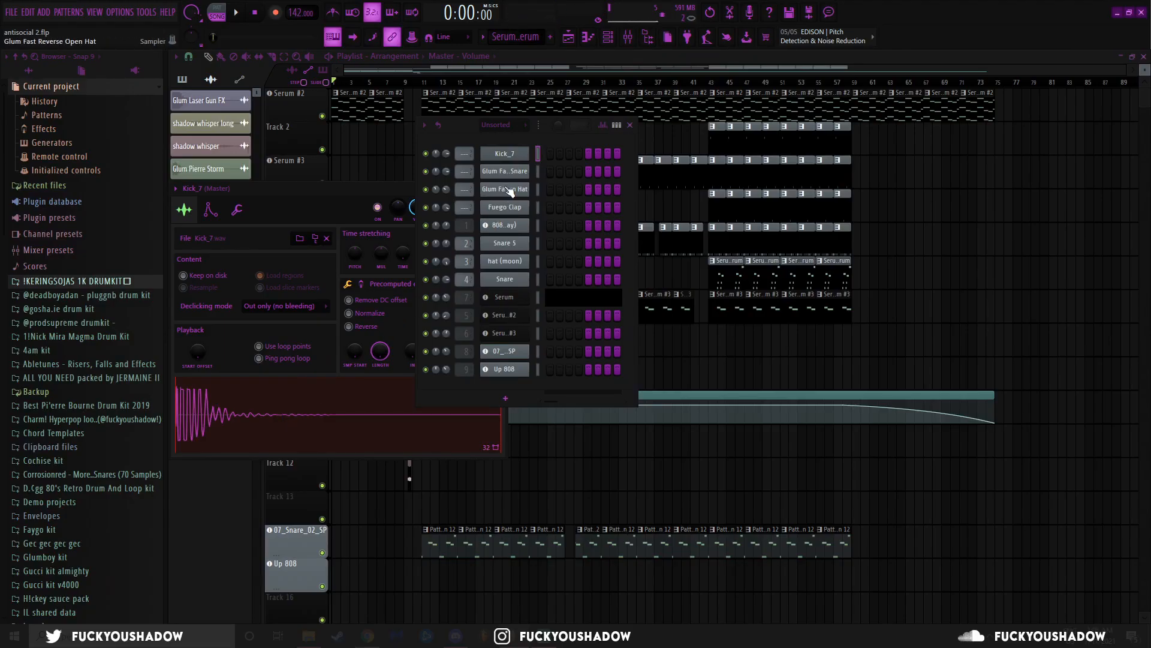
click(509, 173)
drag(370, 191, 282, 174)
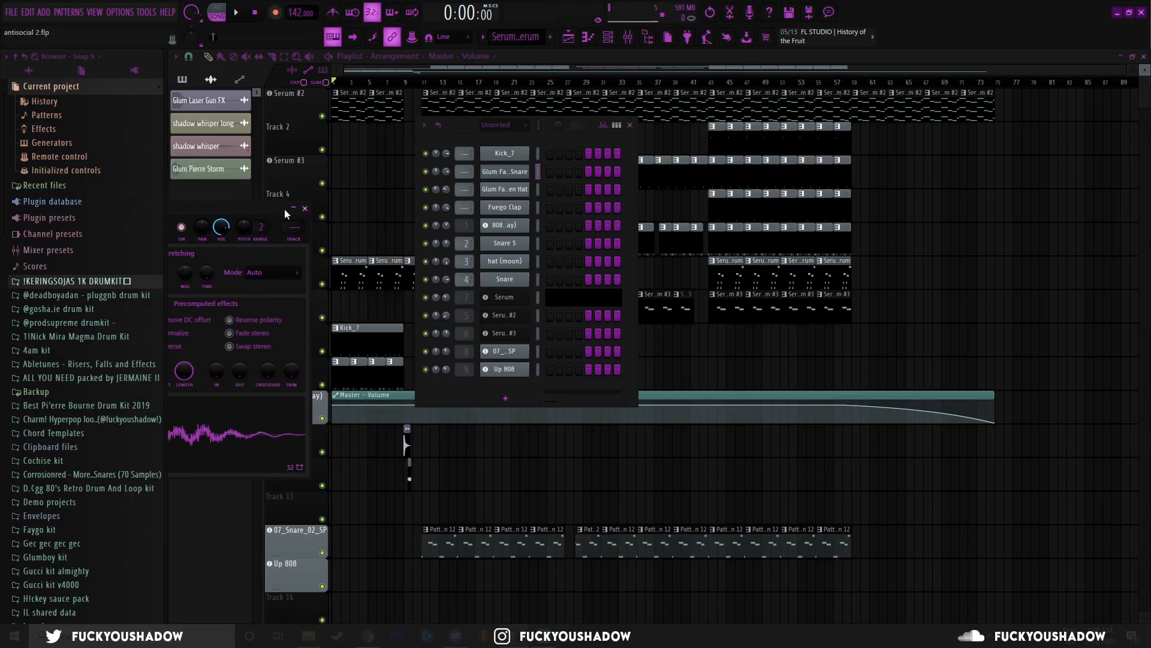
click(304, 208)
click(505, 189)
drag(381, 172, 306, 173)
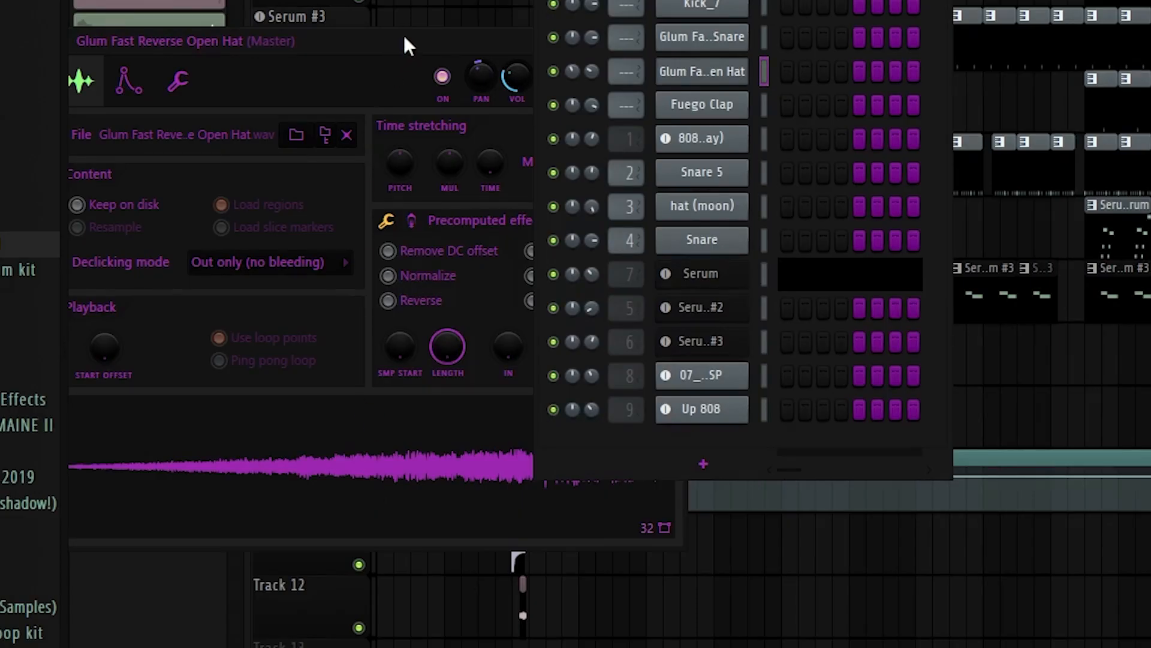
click(398, 193)
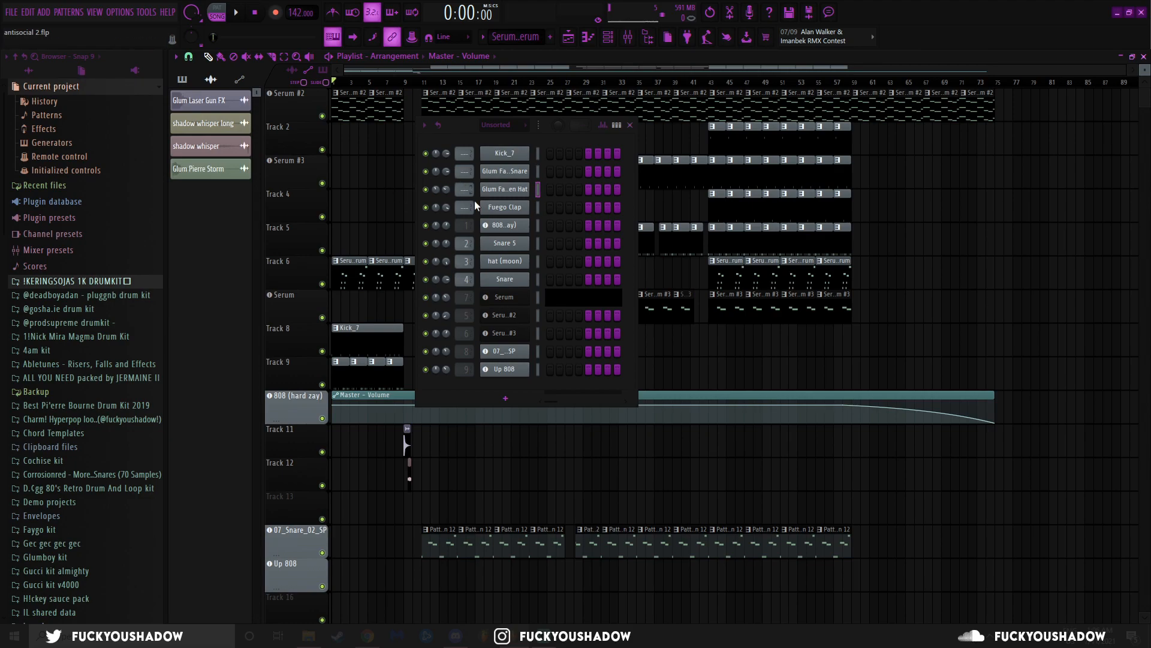
- View the sampler settings of the Fuego Clap, Snare 5 and hat (moon) channels, closing each one
click(505, 207)
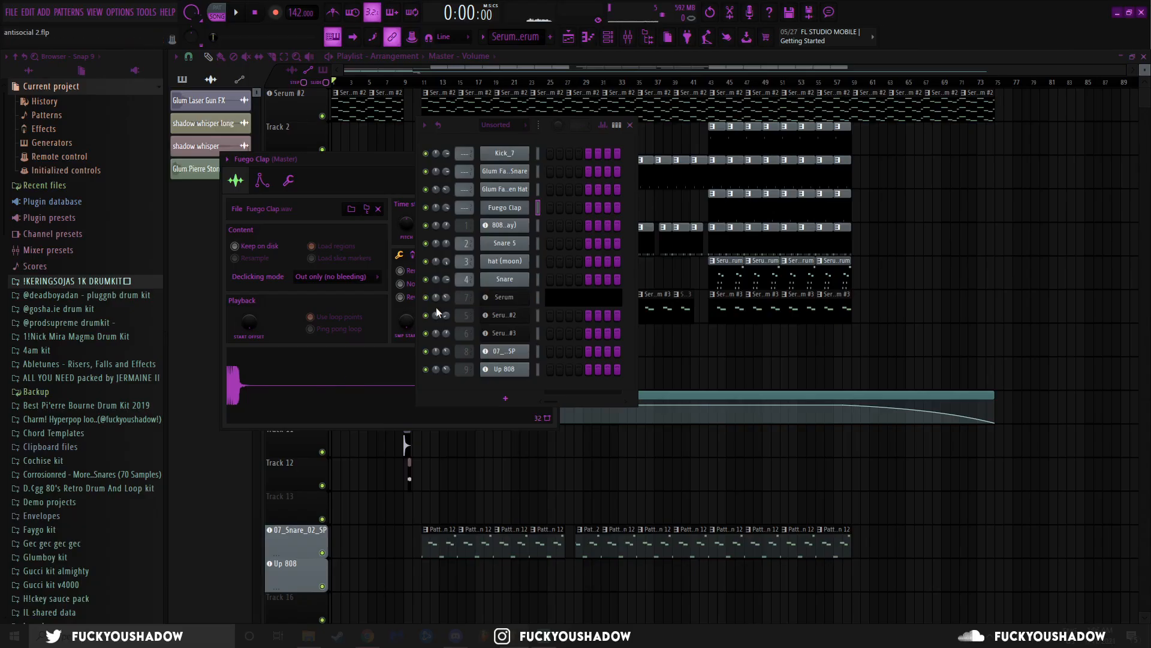
click(505, 243)
drag(325, 156, 157, 180)
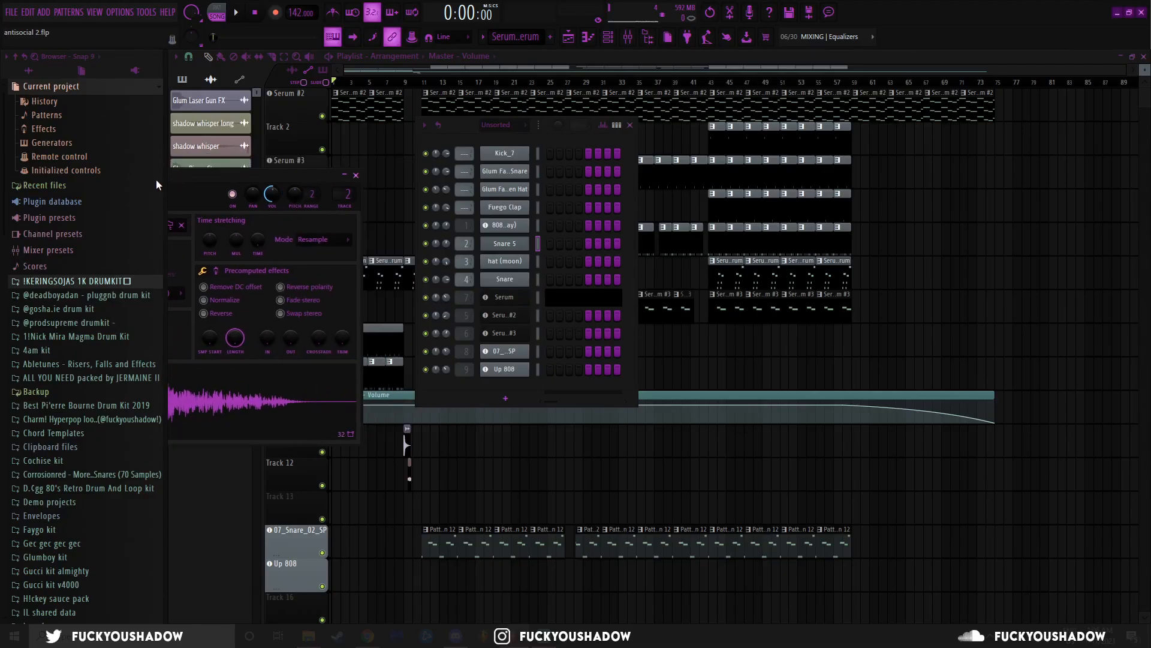
click(356, 175)
click(519, 262)
drag(336, 185, 178, 172)
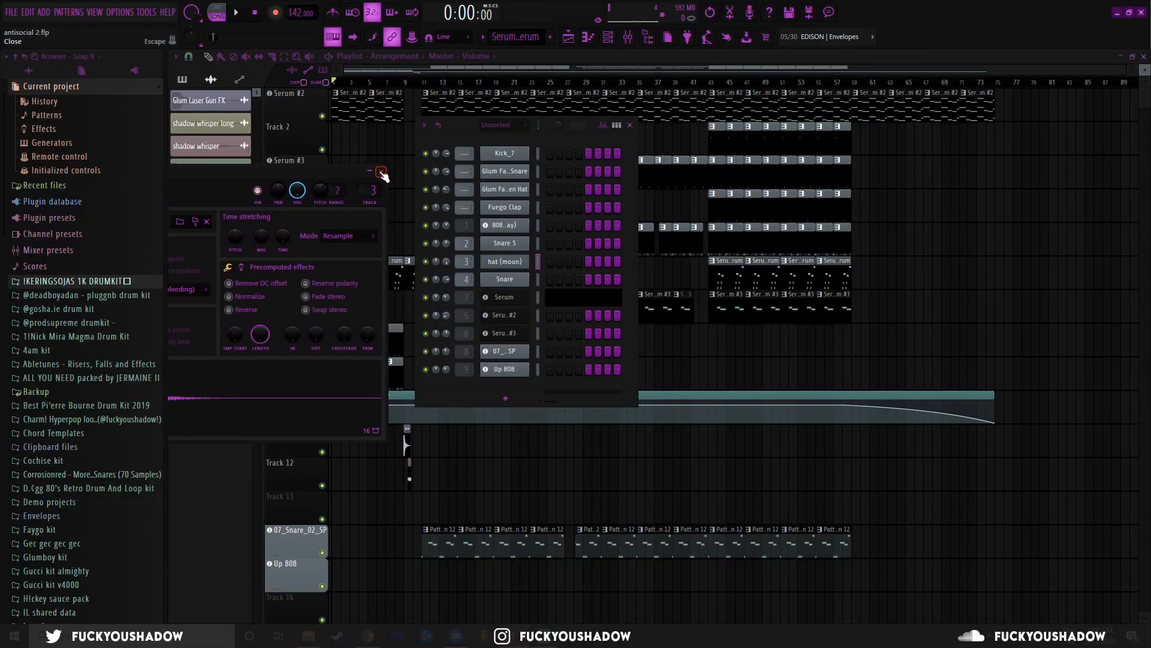
click(382, 173)
- Inspect the synth presets and oscillators of the Serum and Serum #2 channels
click(510, 298)
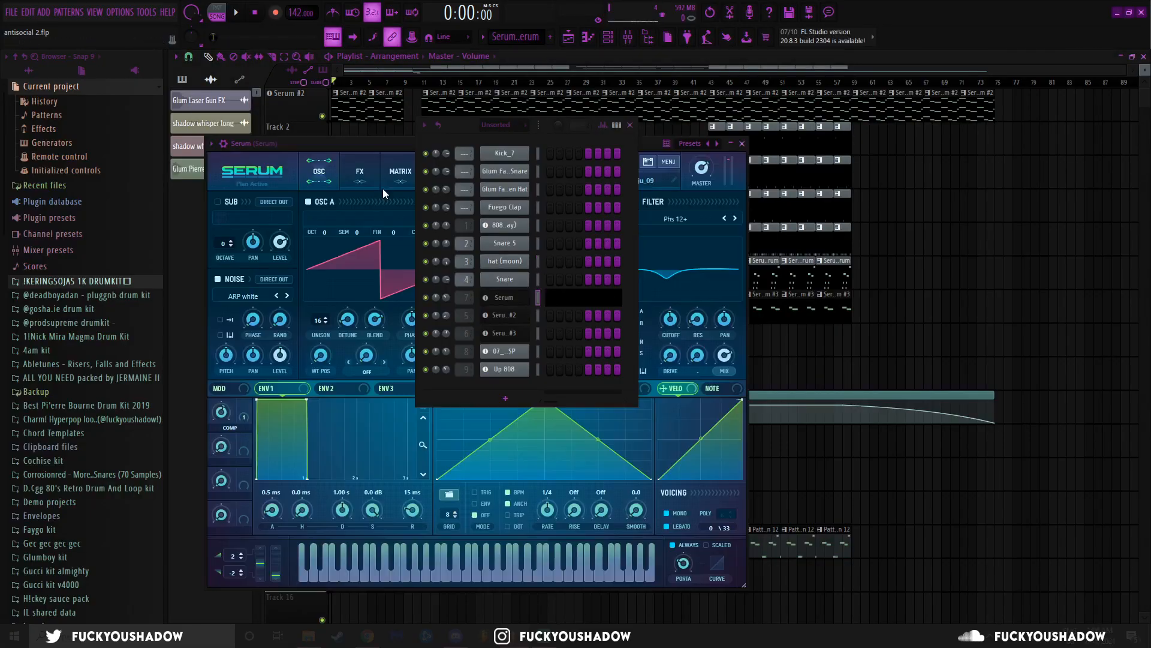
click(630, 125)
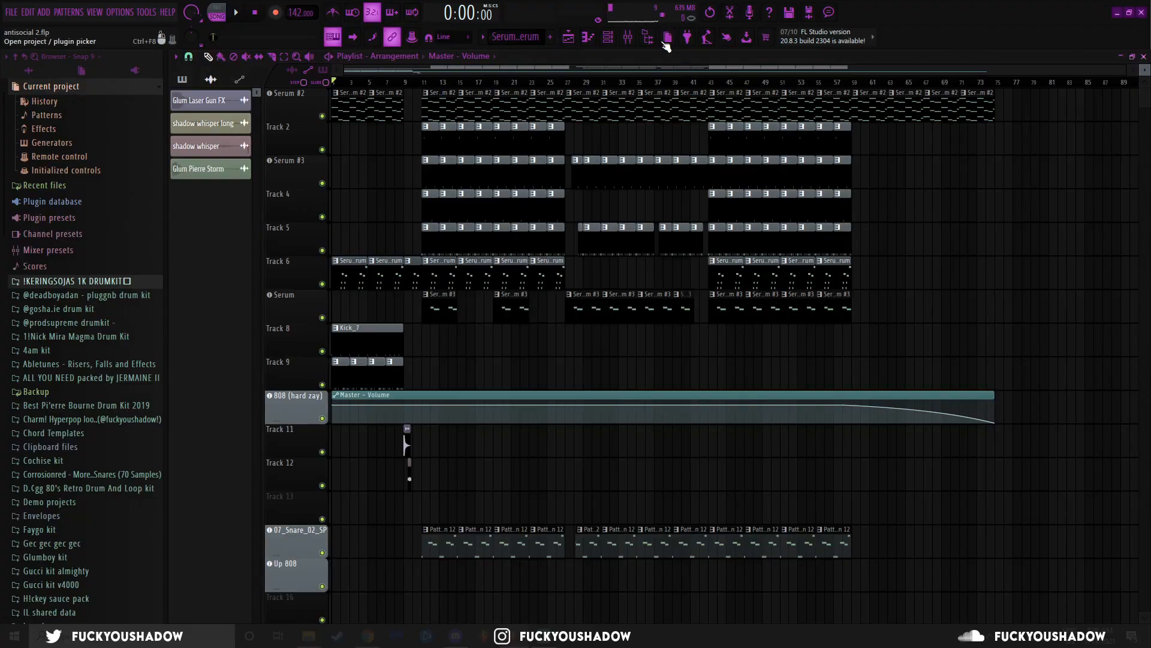
click(608, 38)
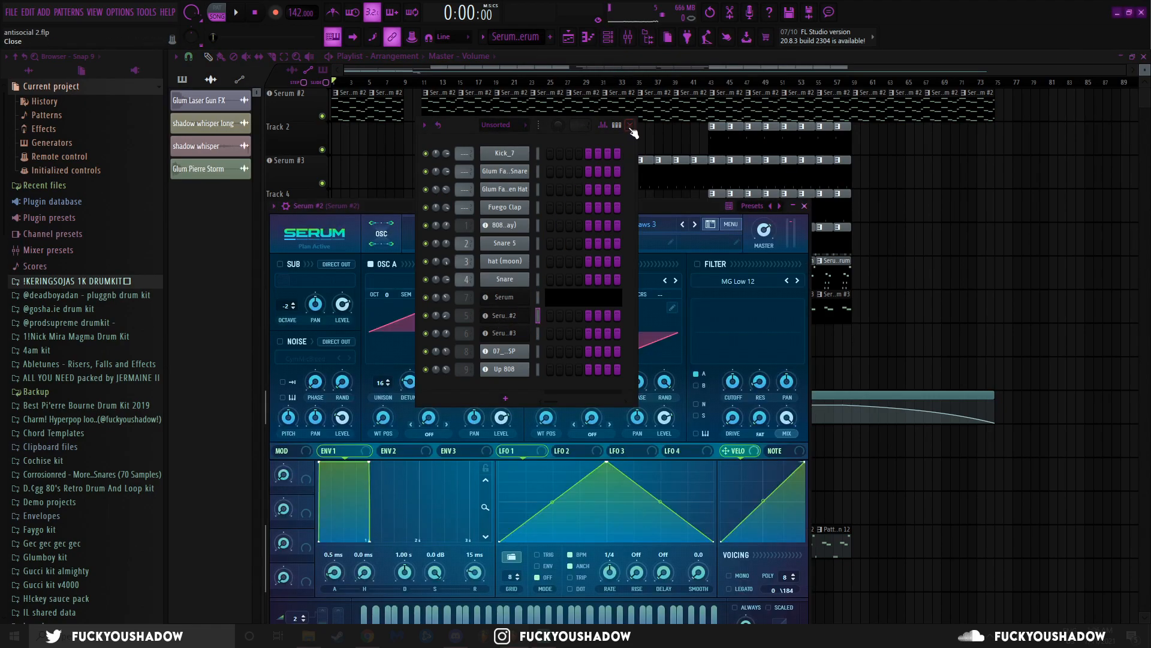
click(630, 125)
drag(608, 210, 590, 187)
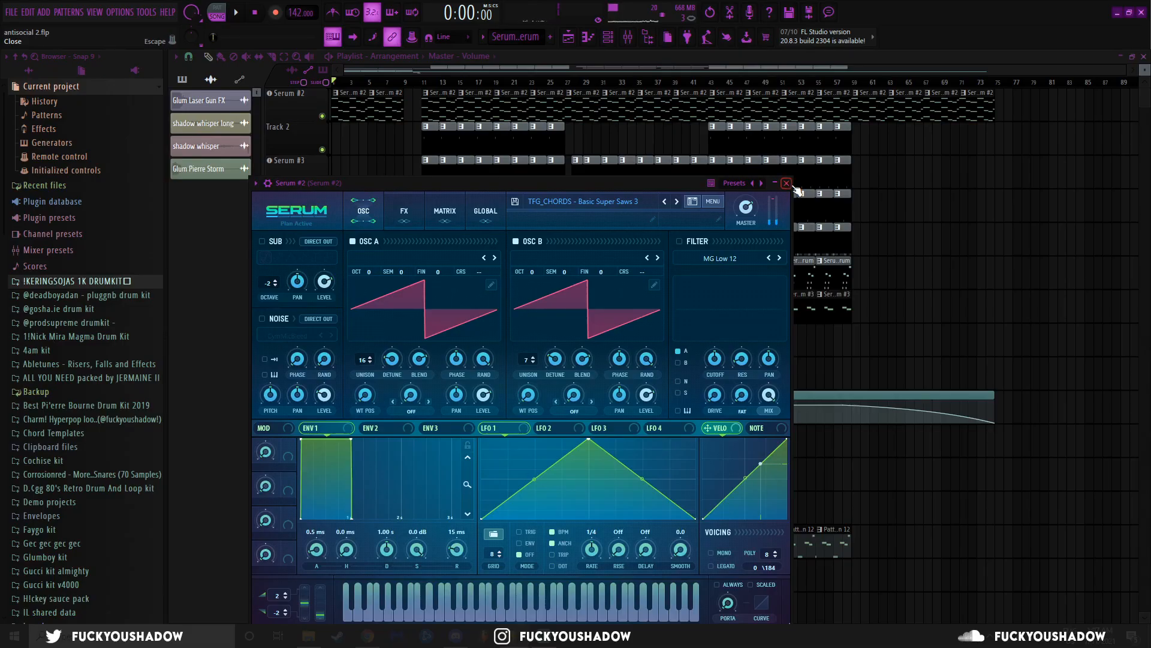
click(644, 279)
- Open the Serum #3 channel's synth and examine its oscillator settings
click(586, 232)
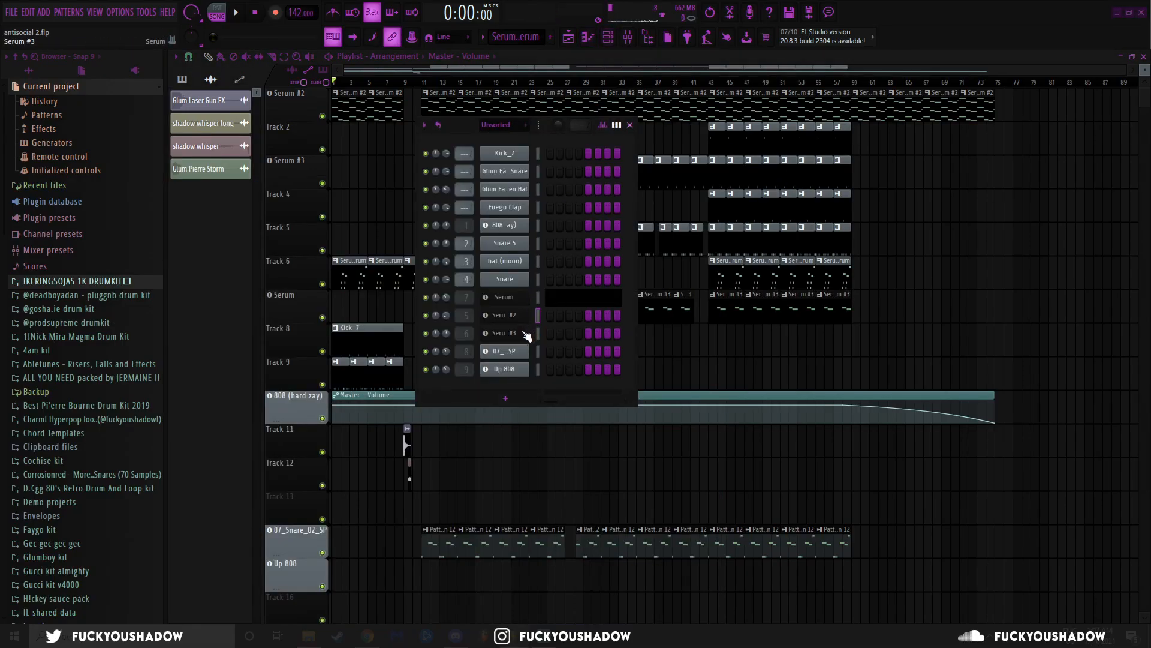
click(630, 125)
drag(592, 223, 547, 153)
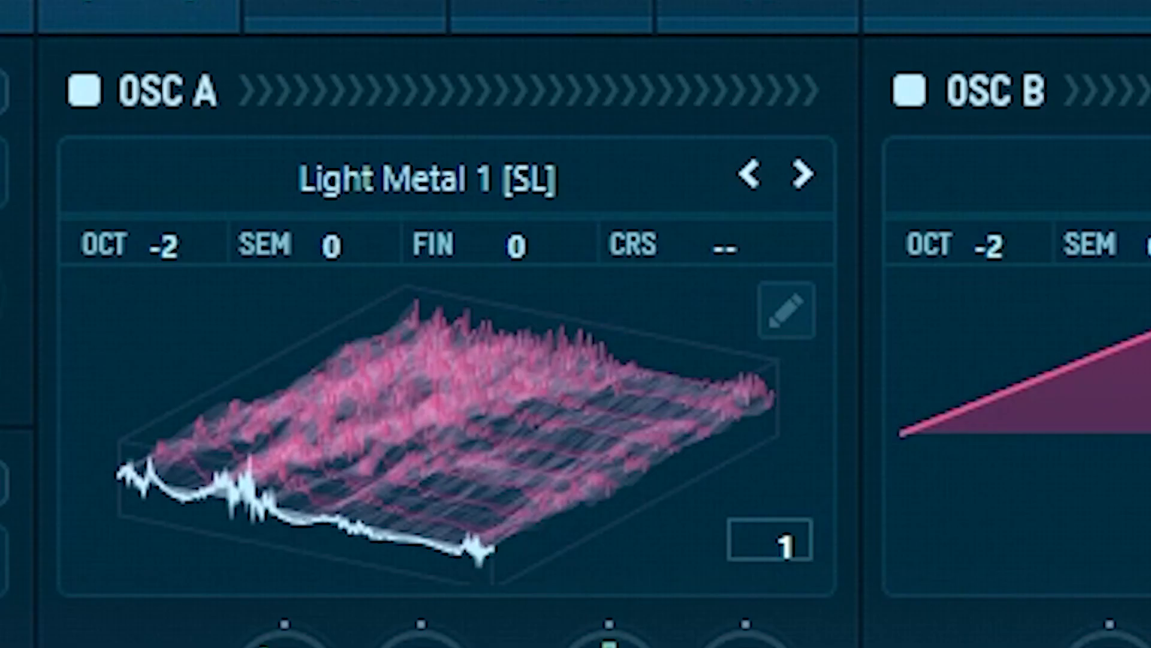
- View the 07_Snare_02_SP and Up 808 samples from the channel rack, auditioning the snare, and close the rack
click(609, 37)
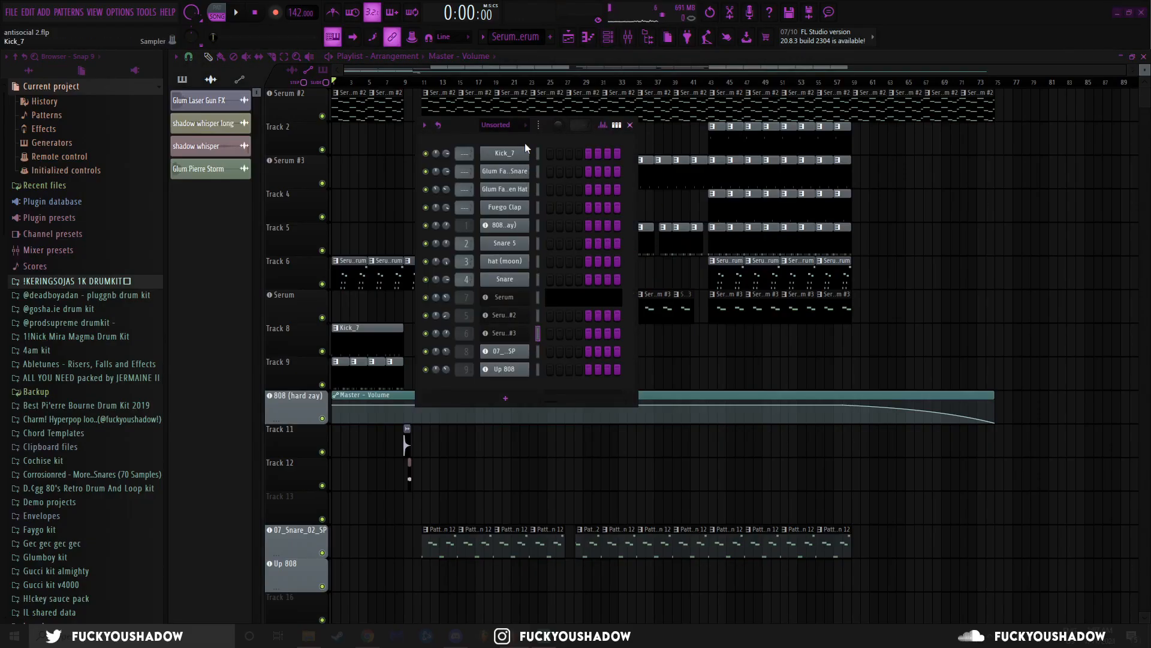
drag(469, 125, 473, 131)
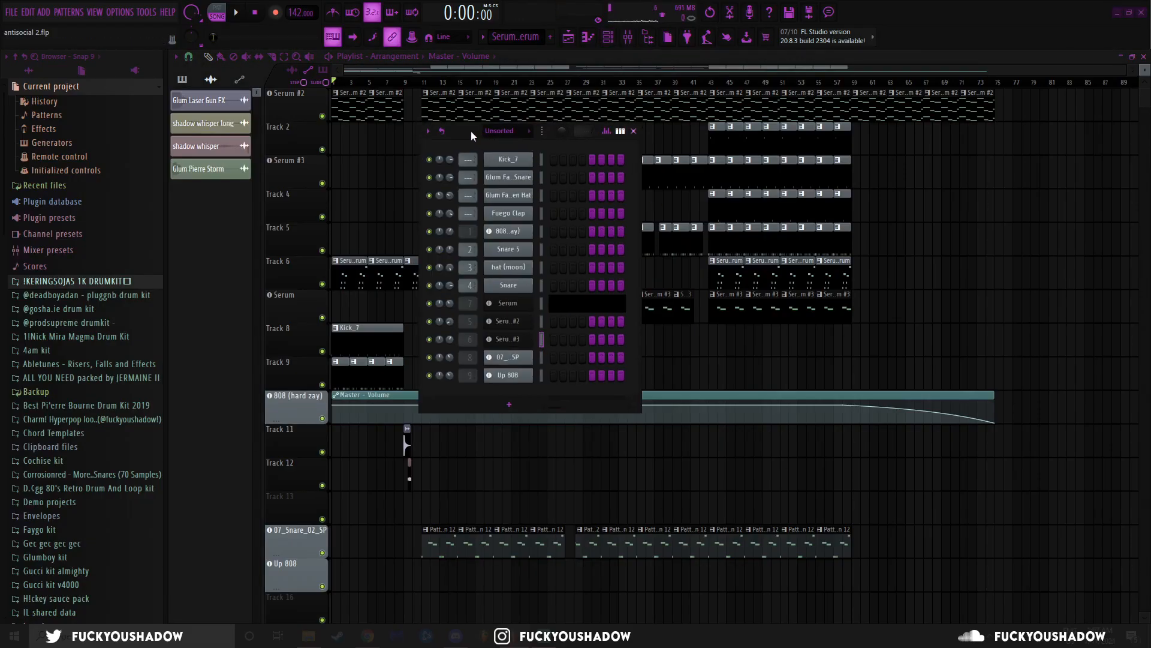
click(525, 360)
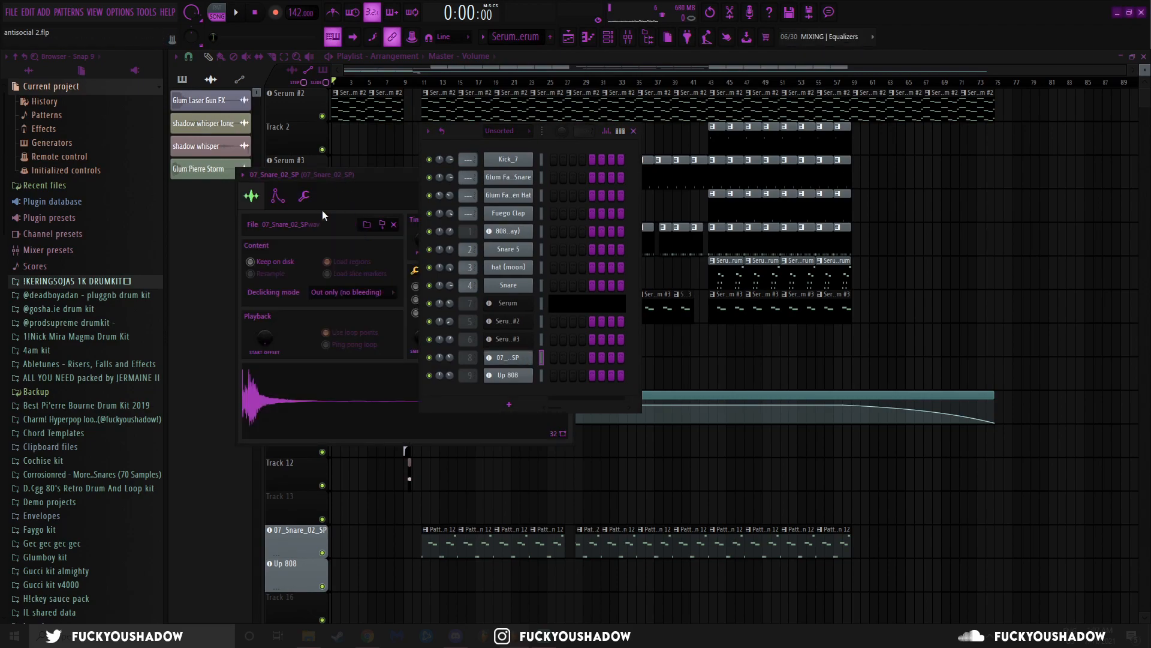
click(332, 406)
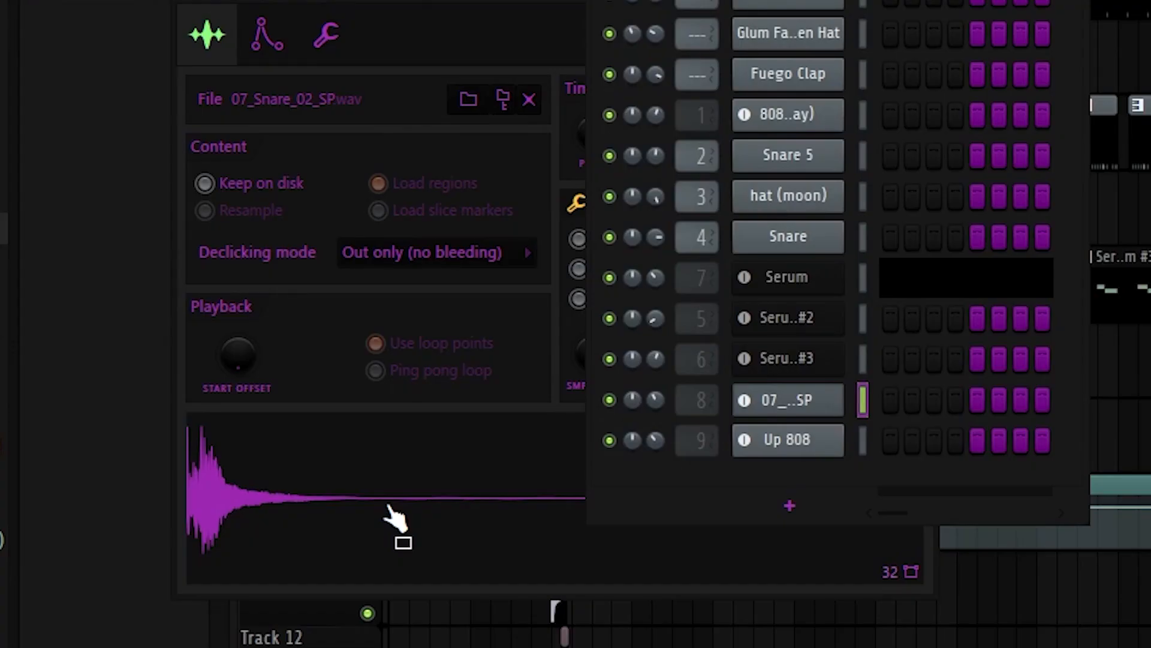
drag(367, 174, 217, 203)
click(416, 205)
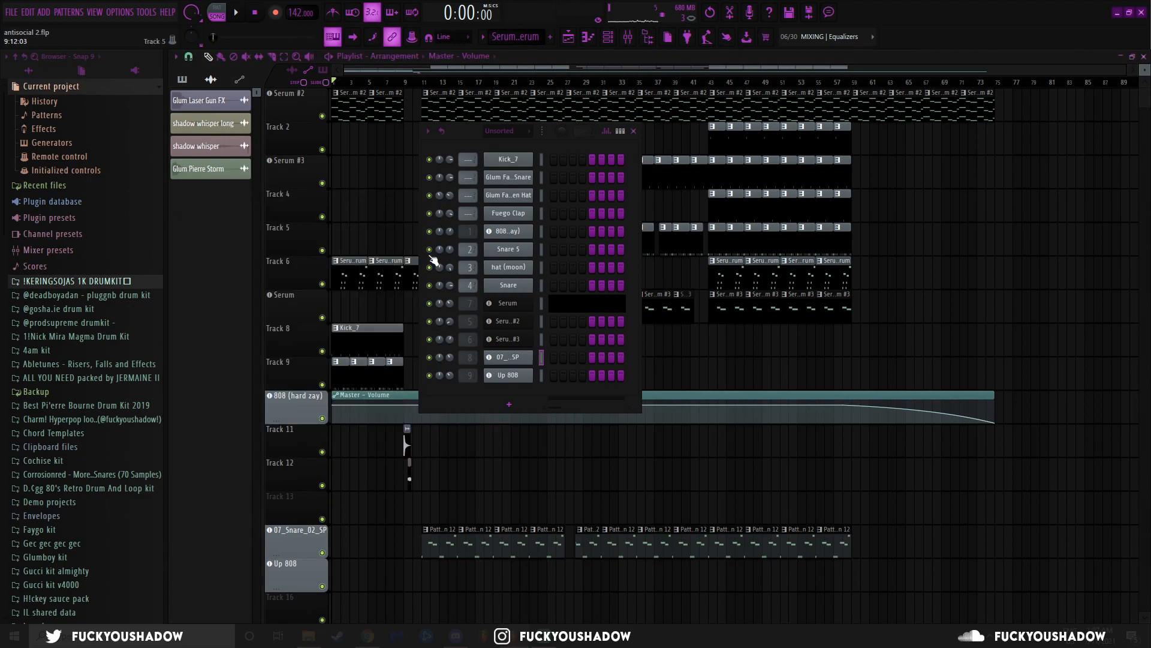
click(523, 374)
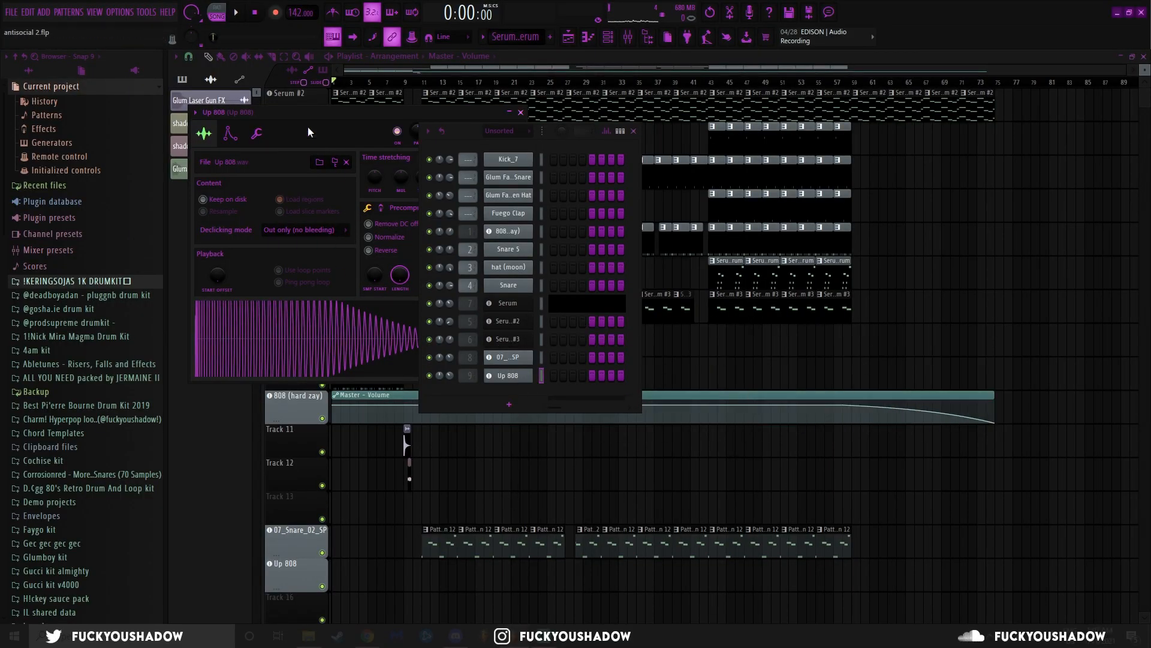
drag(307, 127, 157, 171)
click(370, 156)
click(636, 133)
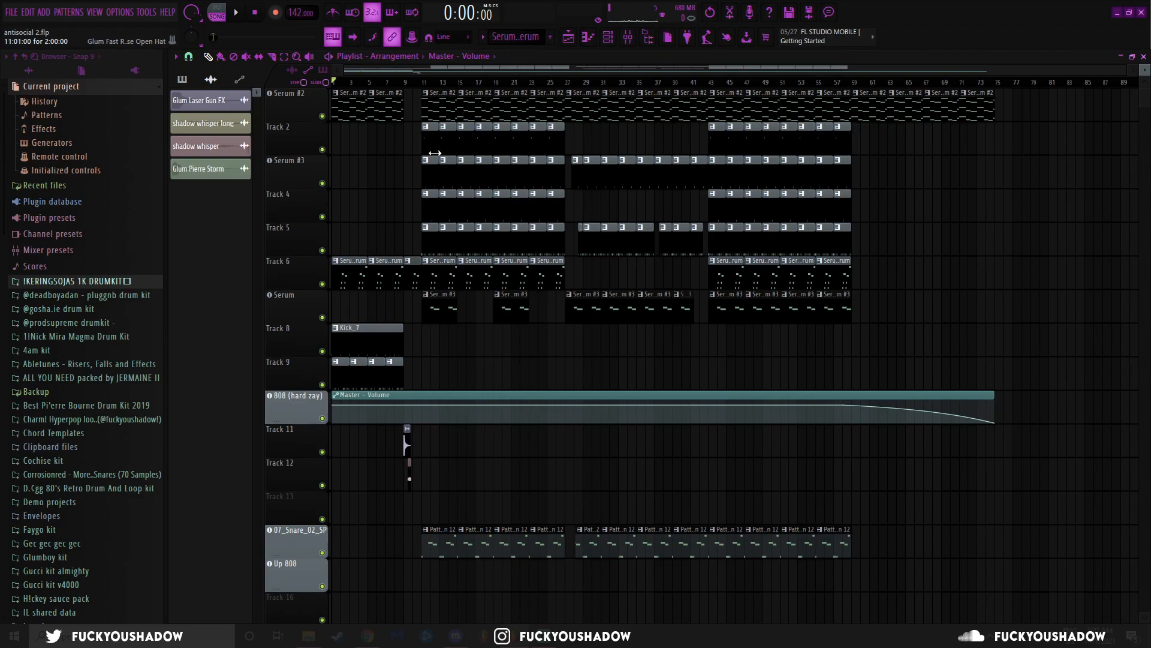
- Open the Serum #2 pattern in the piano roll, play and examine its stacked notes, and return to the playlist
double_click(434, 153)
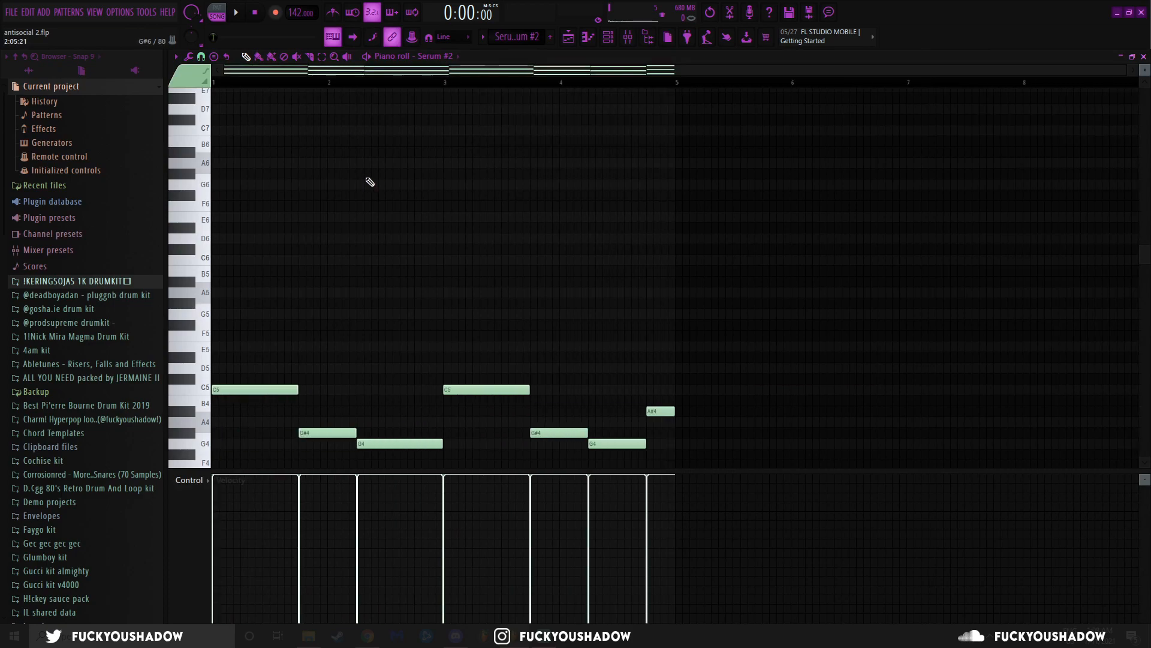
scroll(283, 136, down, 6)
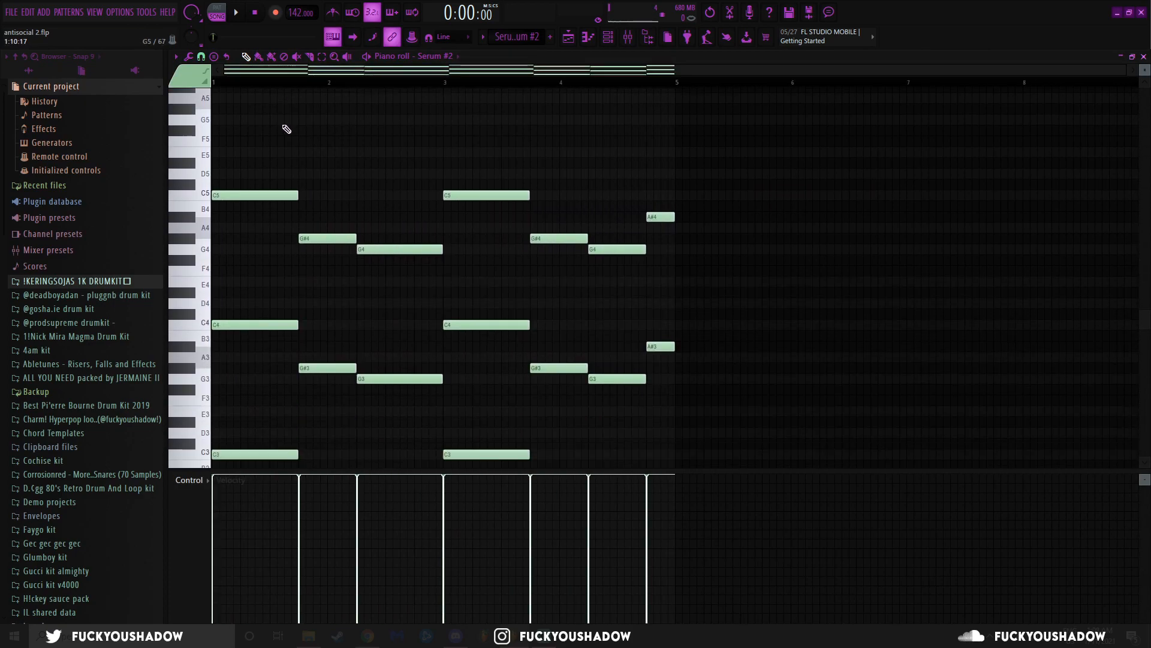
click(236, 12)
scroll(380, 126, down, 3)
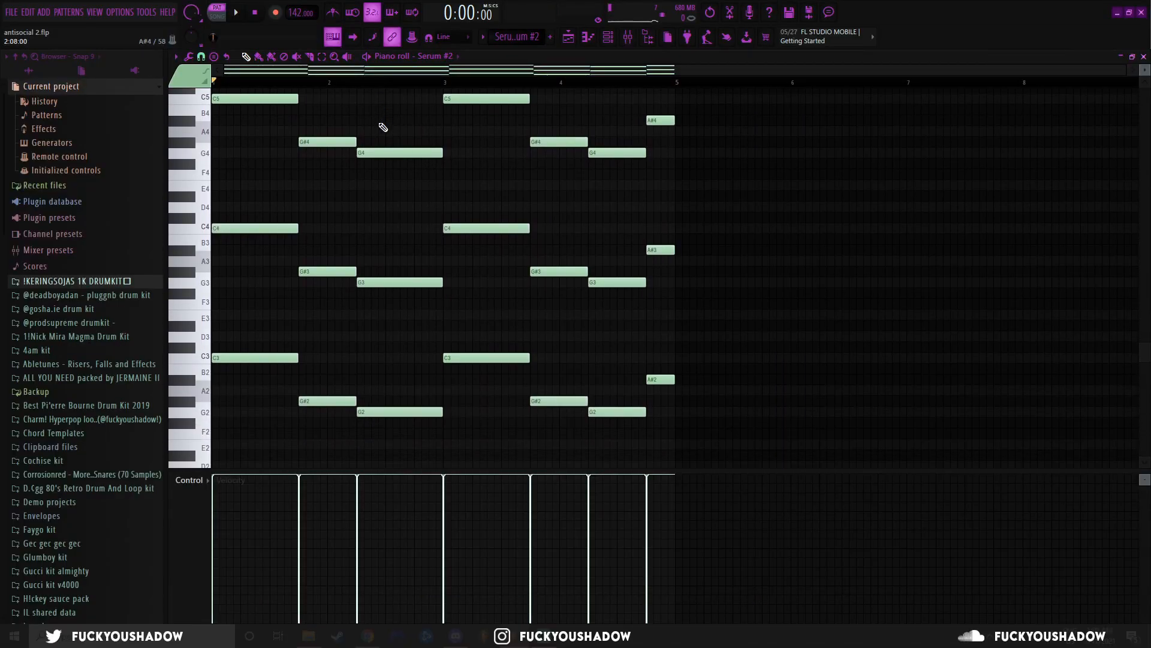
scroll(294, 214, up, 1)
scroll(289, 215, up, 2)
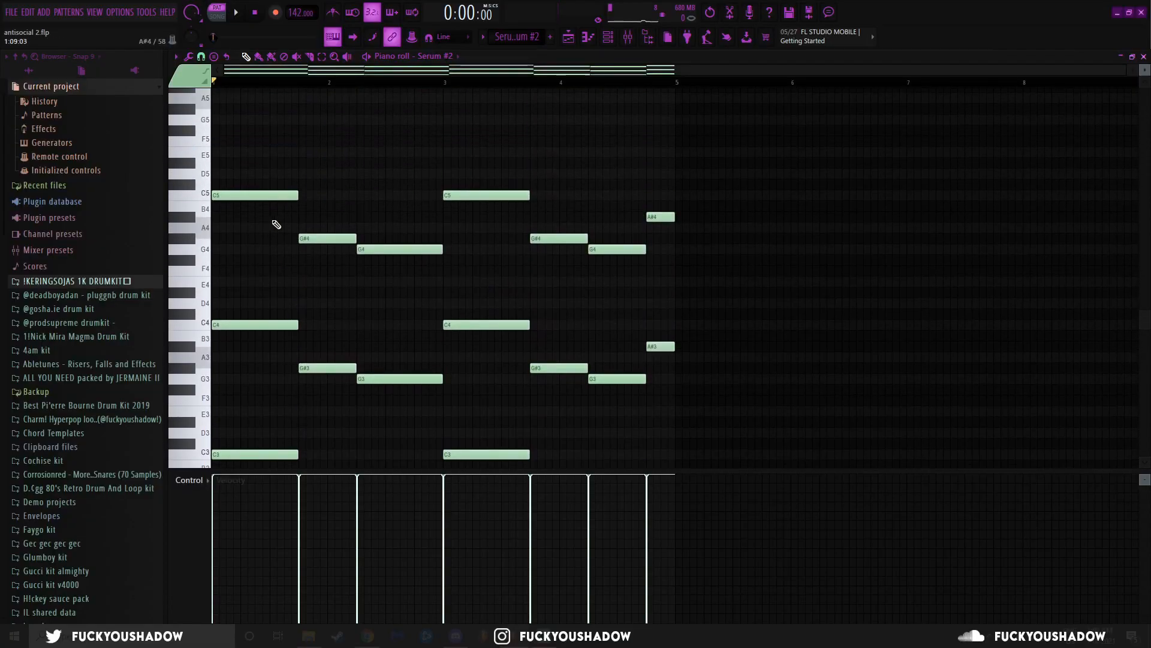
scroll(474, 264, down, 2)
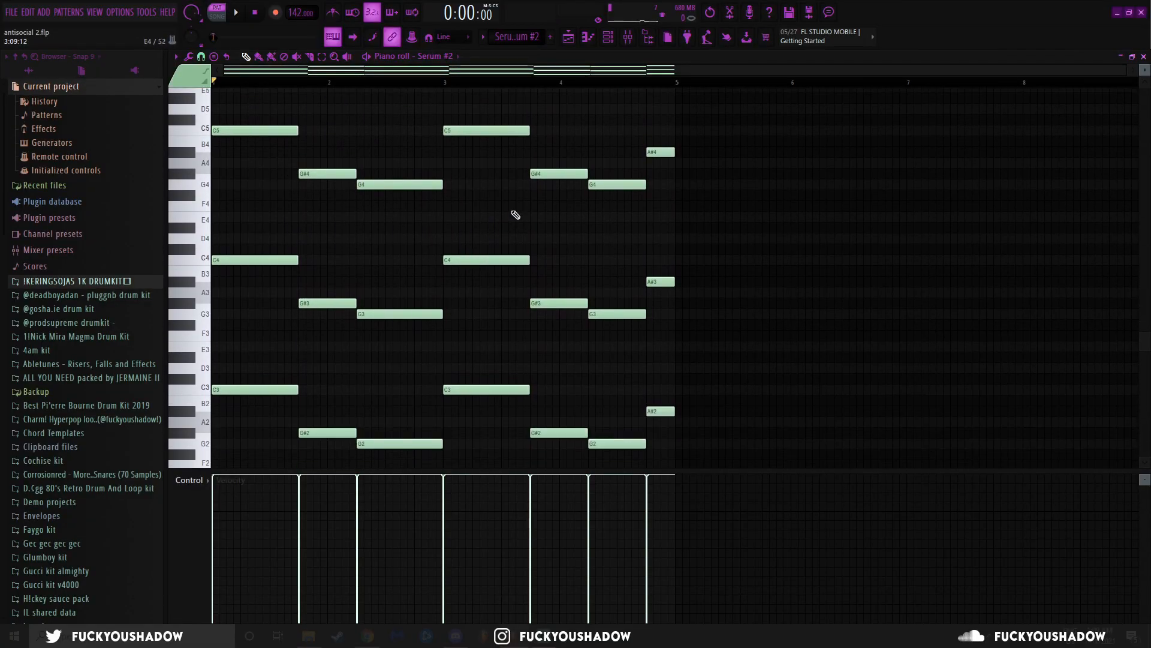
click(566, 40)
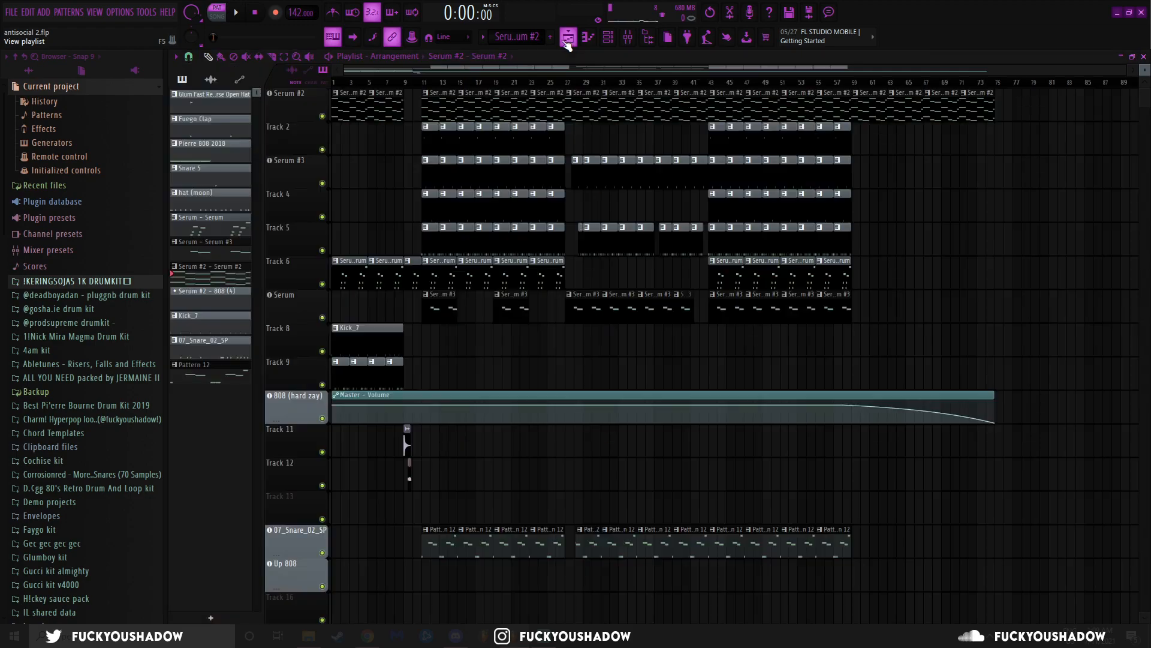
- Open the Serum melody pattern from Track 6 in the piano roll, listen to it, and return to the playlist
double_click(349, 267)
scroll(353, 256, up, 6)
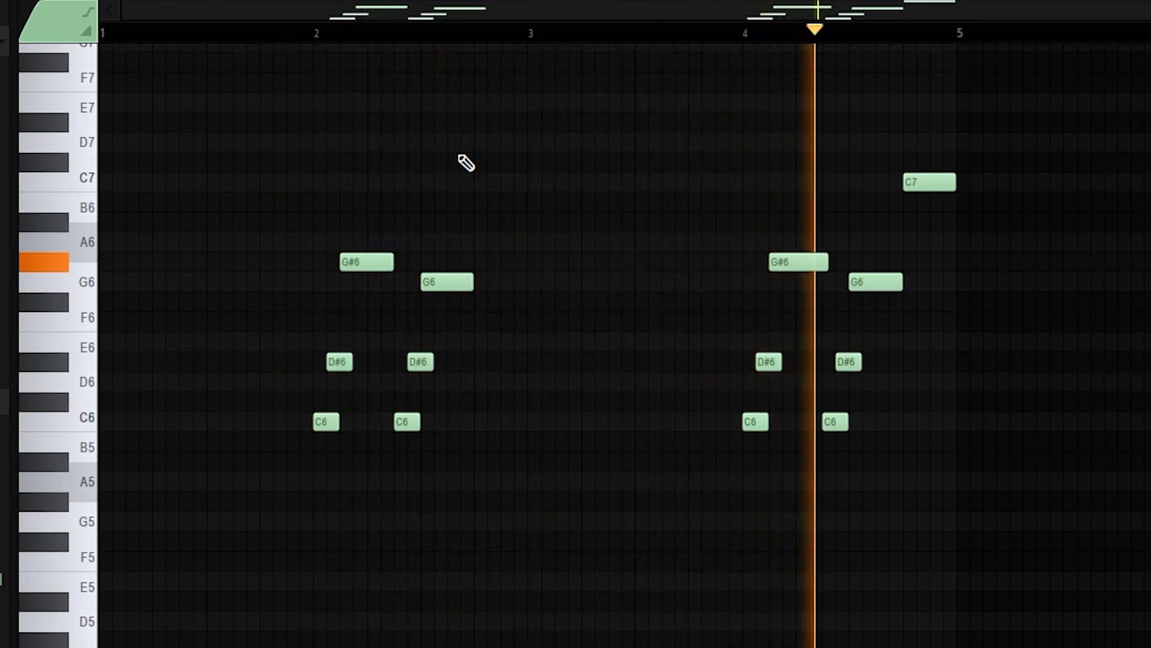
key(space)
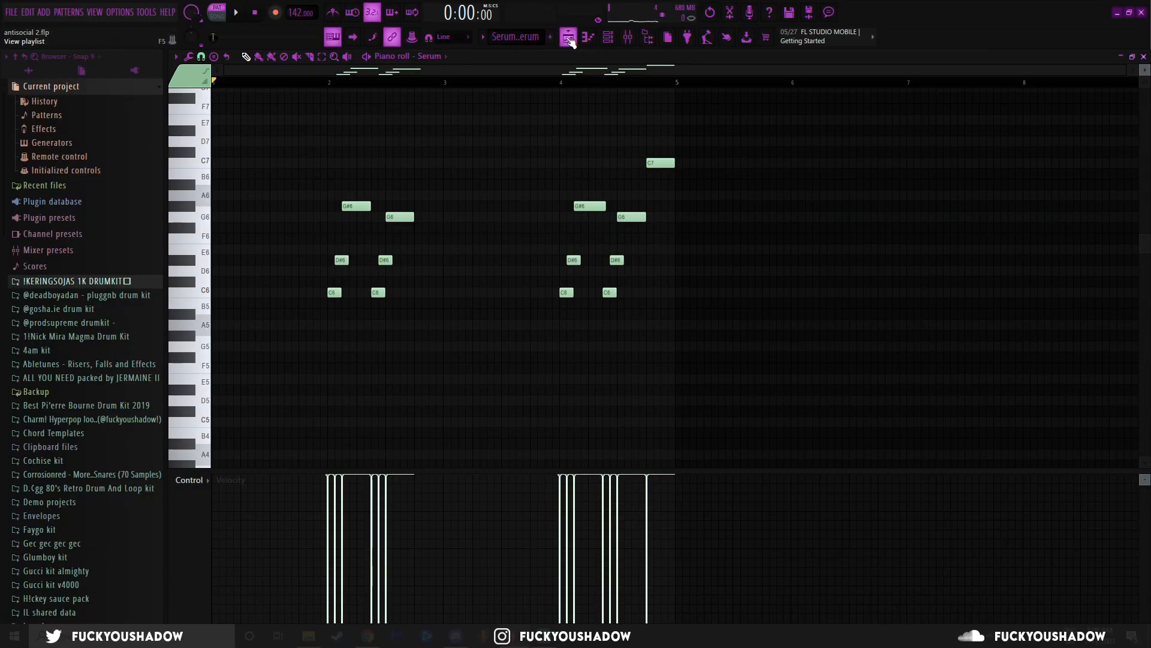
click(569, 37)
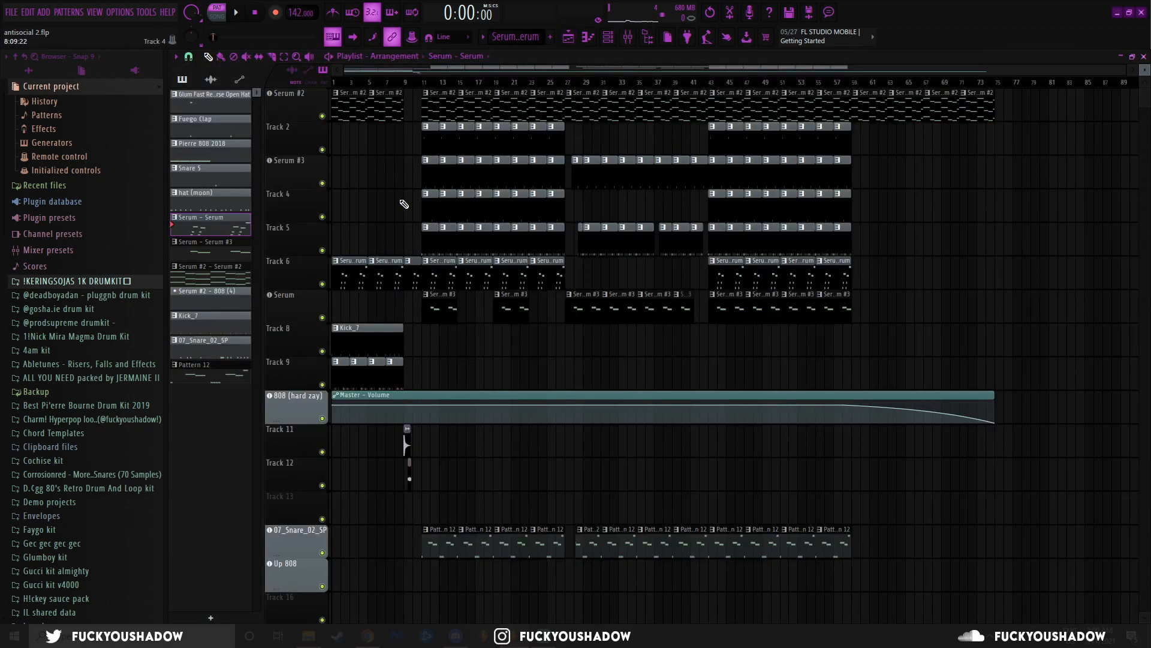
- Listen to the Serum #3 pattern in the piano roll and look through its synth's Bass (Hard) presets before returning to the playlist
double_click(450, 309)
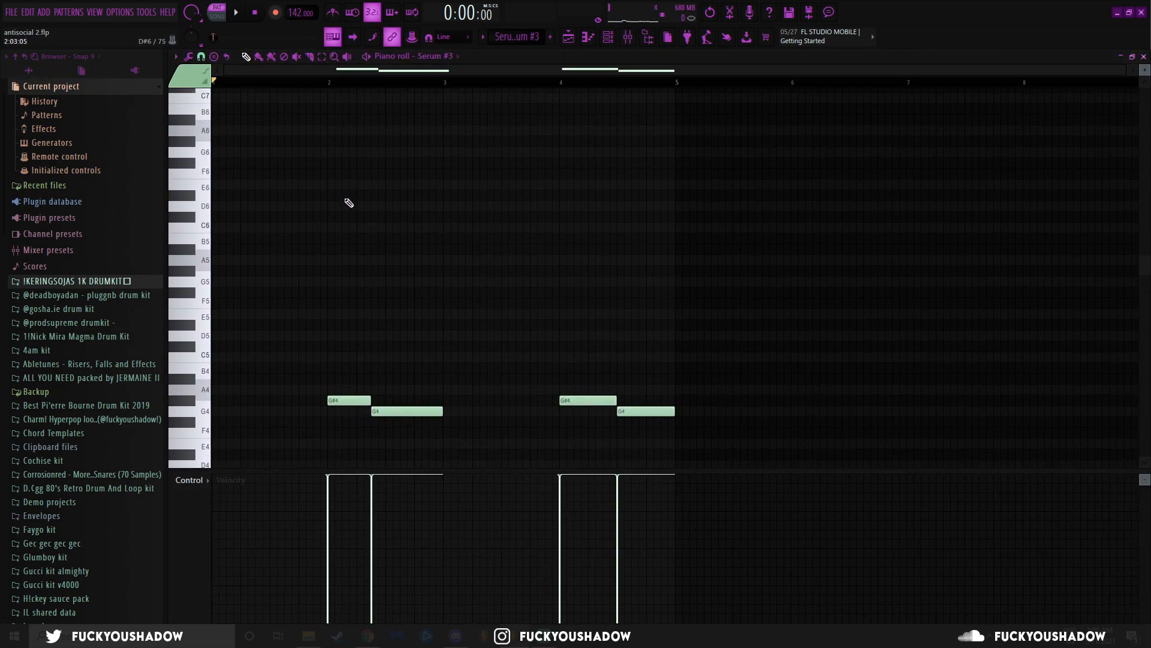
key(space)
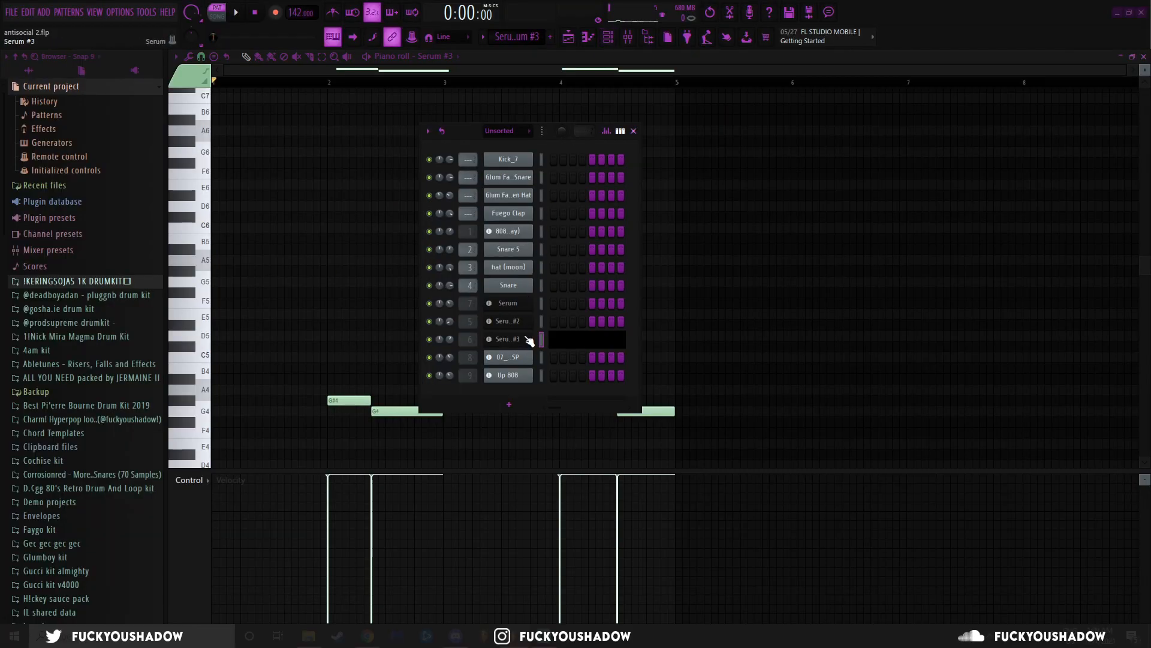
click(525, 338)
click(635, 132)
click(600, 166)
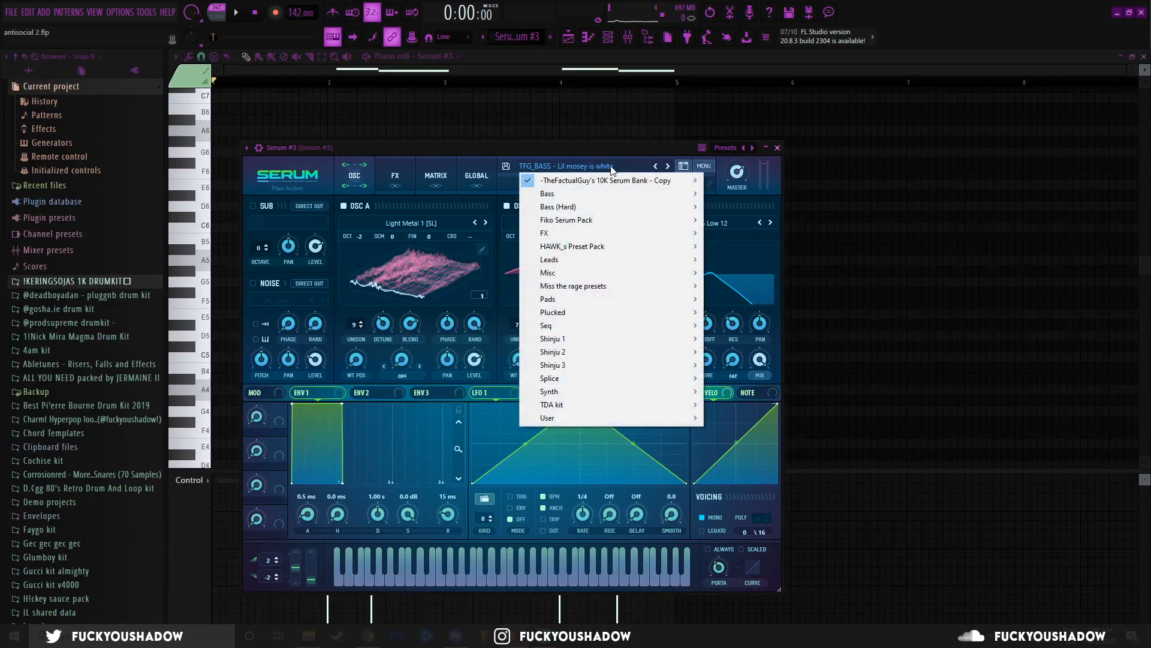
mouse_move(576, 207)
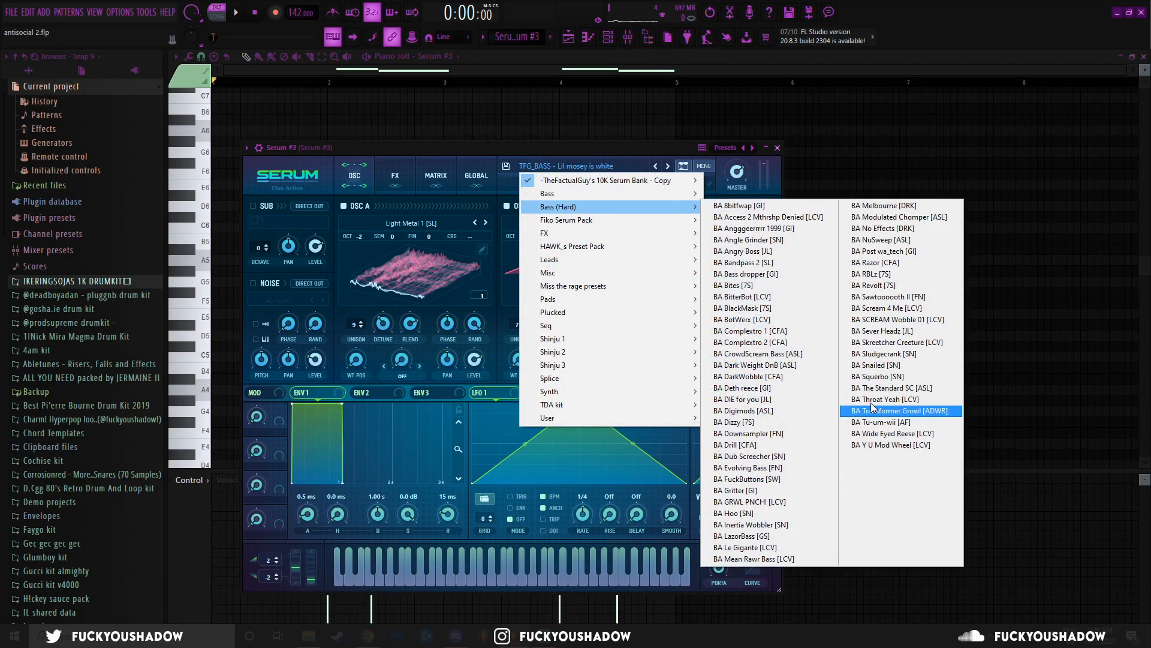
click(758, 178)
click(778, 148)
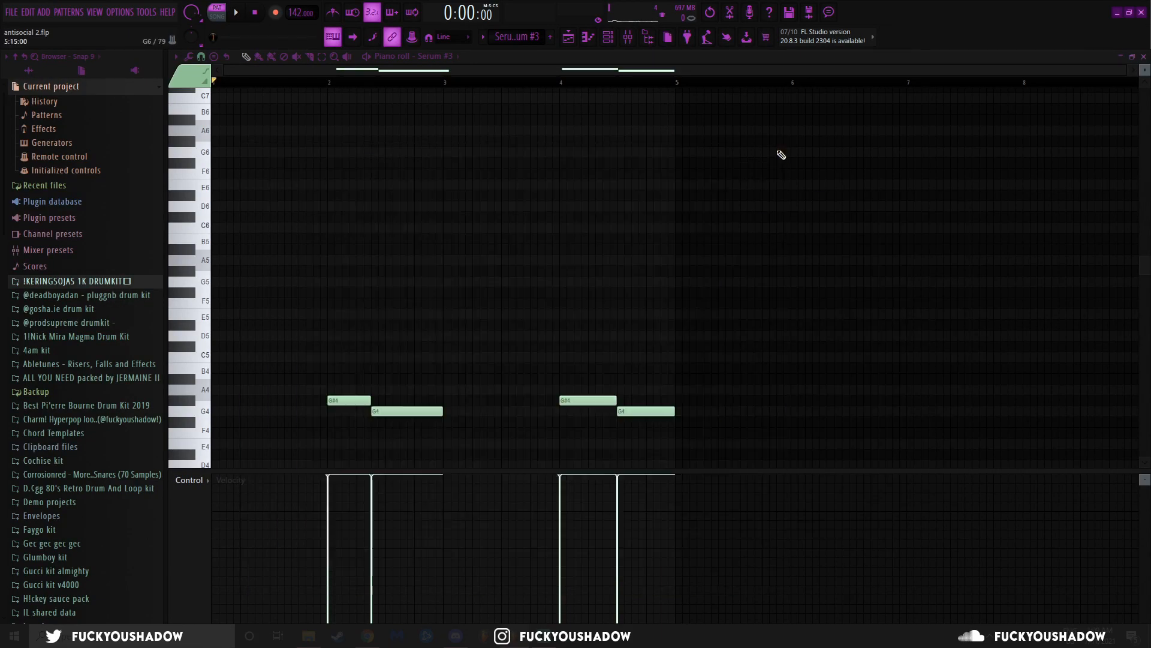
click(569, 37)
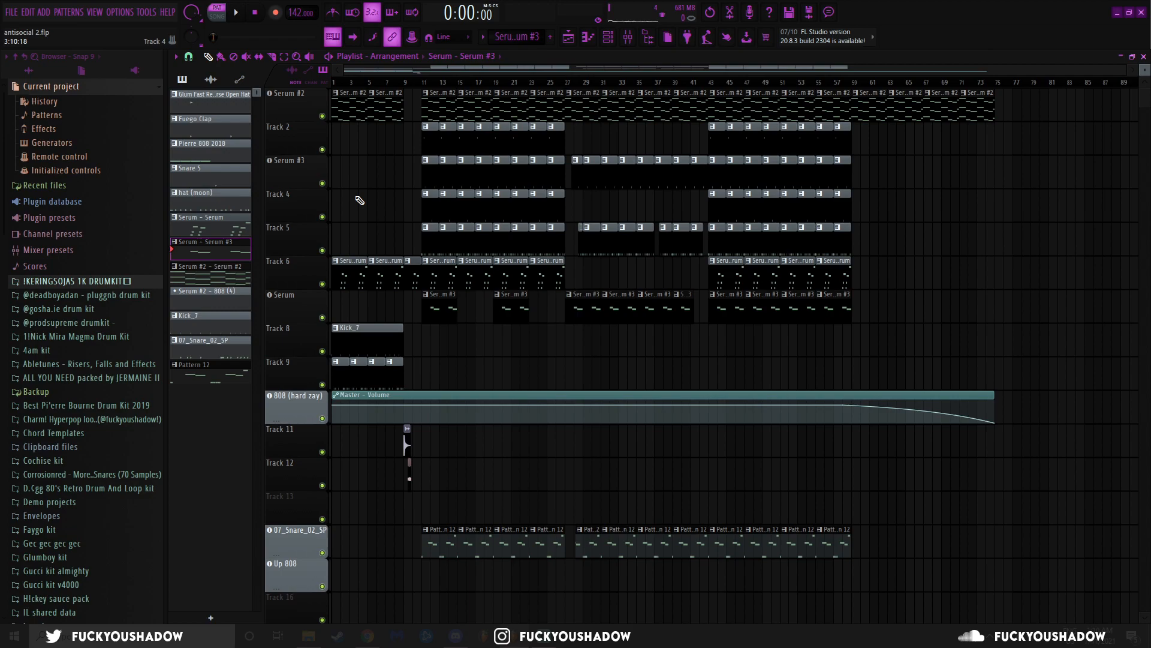
- Open the Kick_7 pattern in the piano roll, play it from the start and from just before bar 7, and return to the playlist
double_click(357, 340)
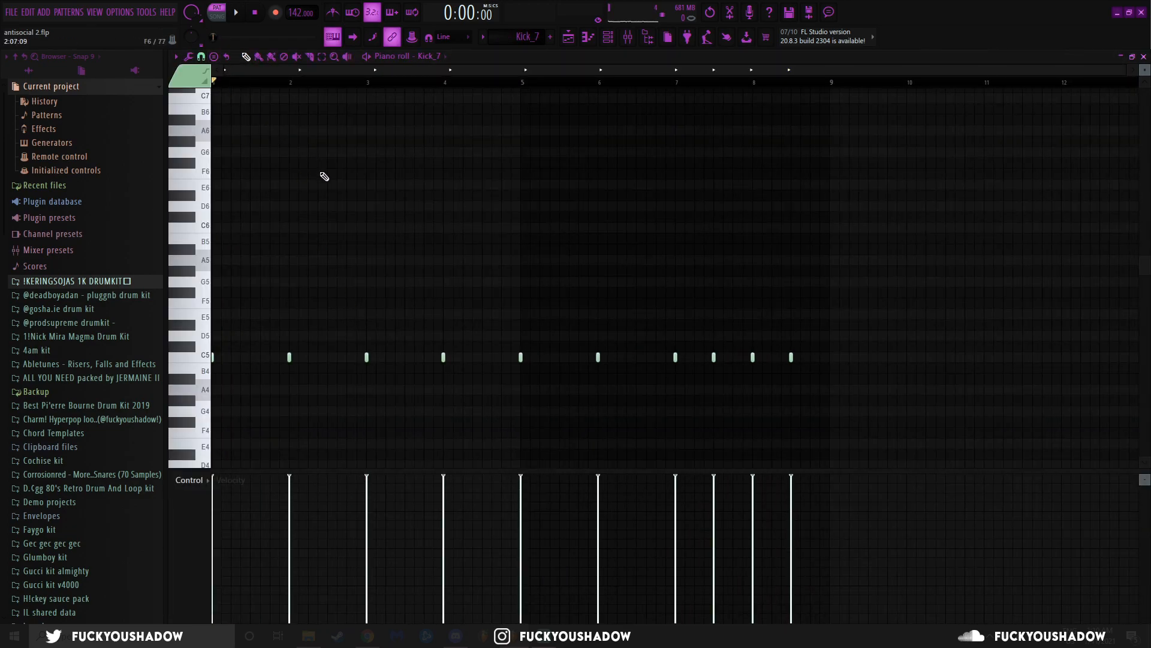
key(space)
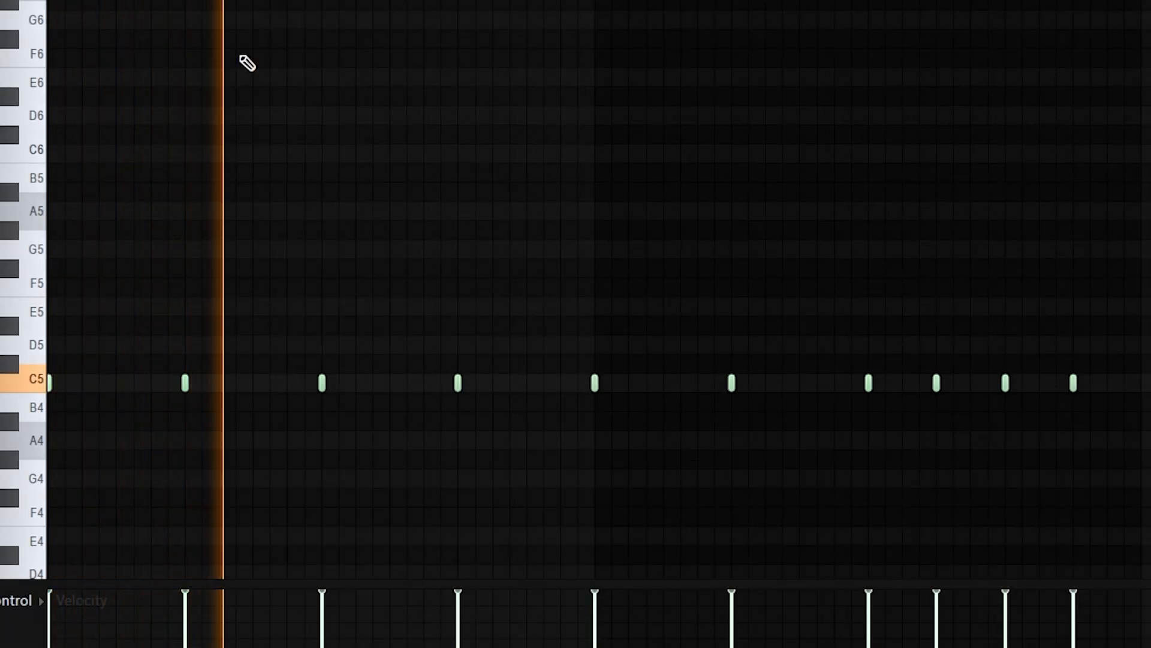
key(space)
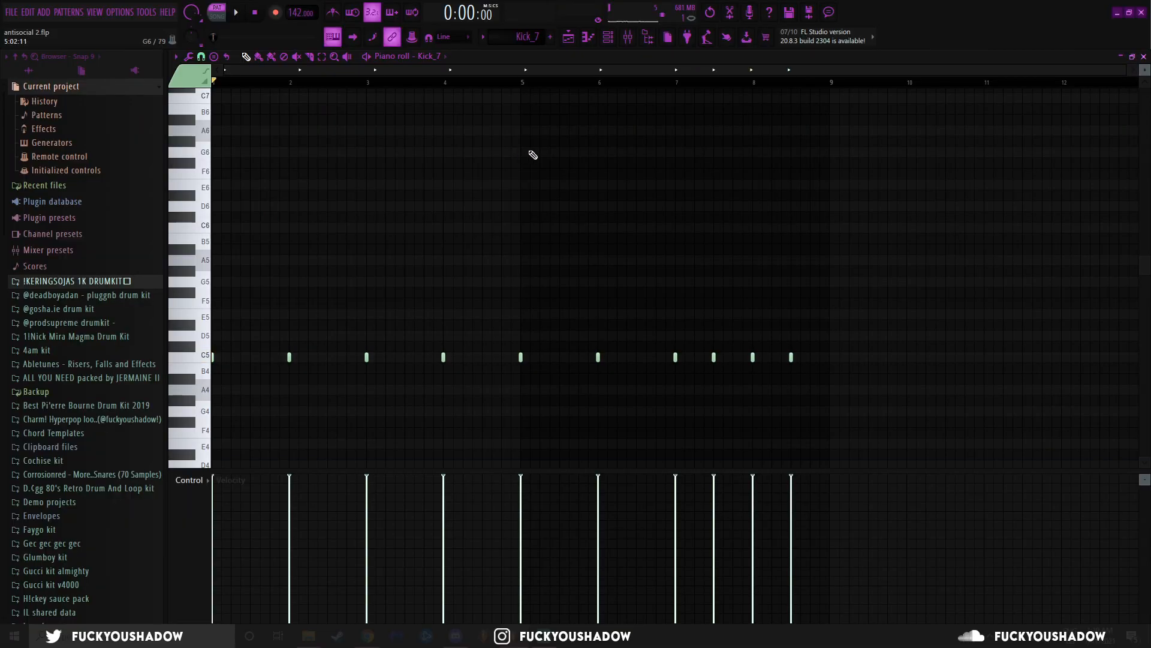
click(664, 82)
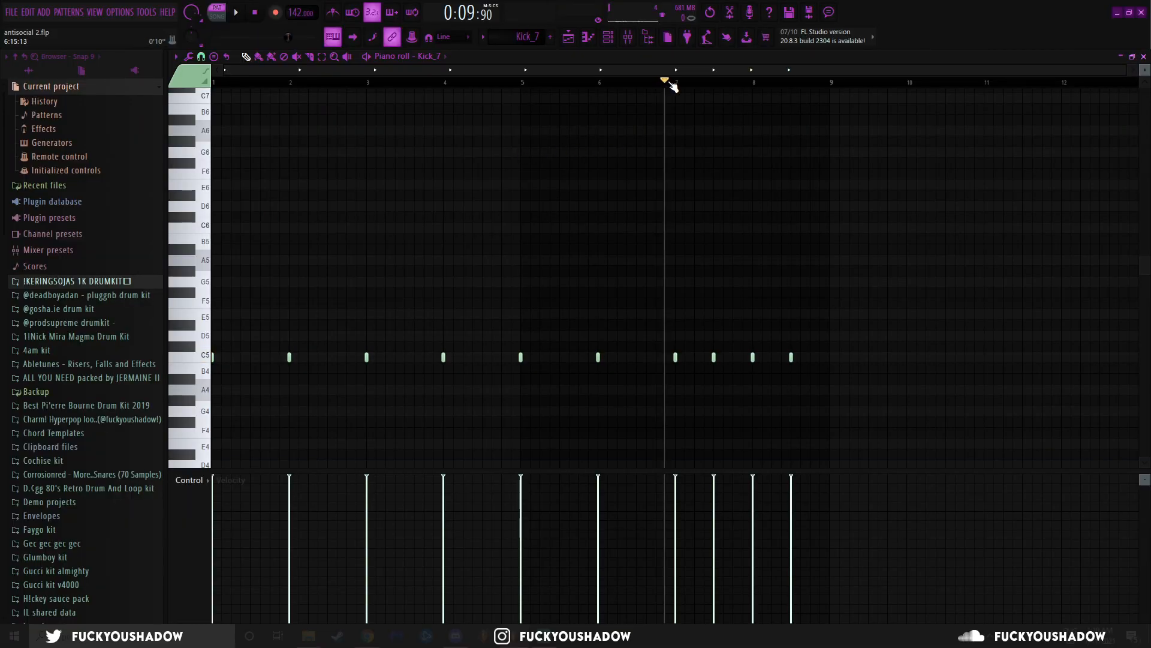
key(space)
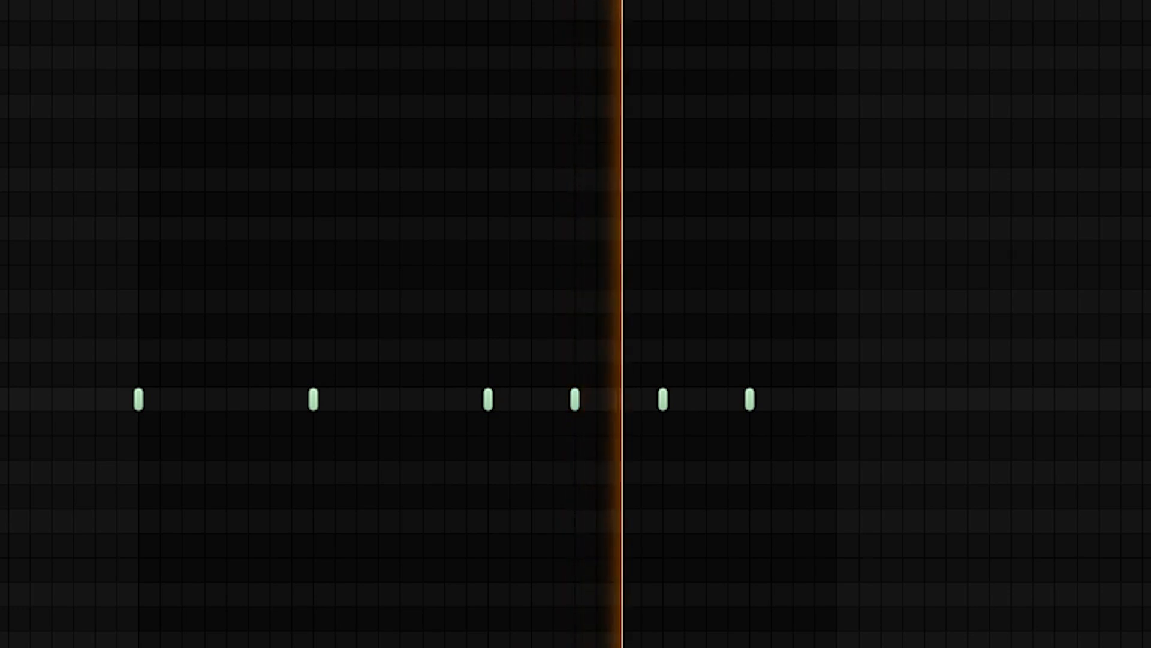
key(space)
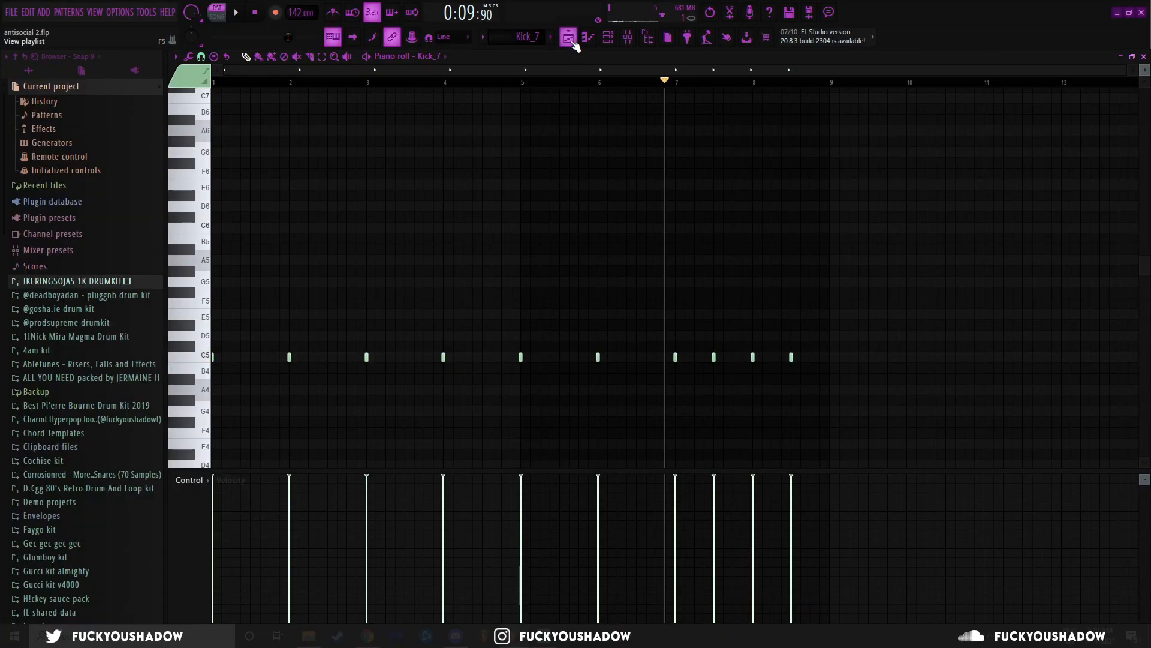
click(571, 42)
- Open the 07_Snare_02_SP pattern from Track 9 in the piano roll, play it from the start, and return to the playlist
double_click(339, 378)
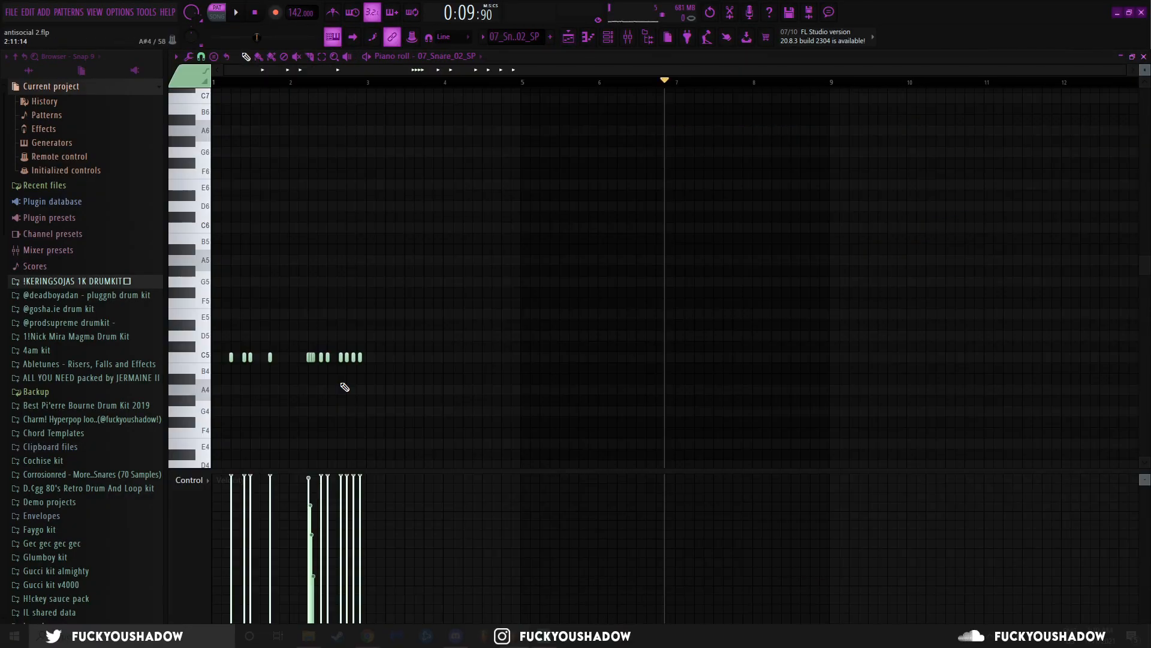
drag(236, 83, 165, 86)
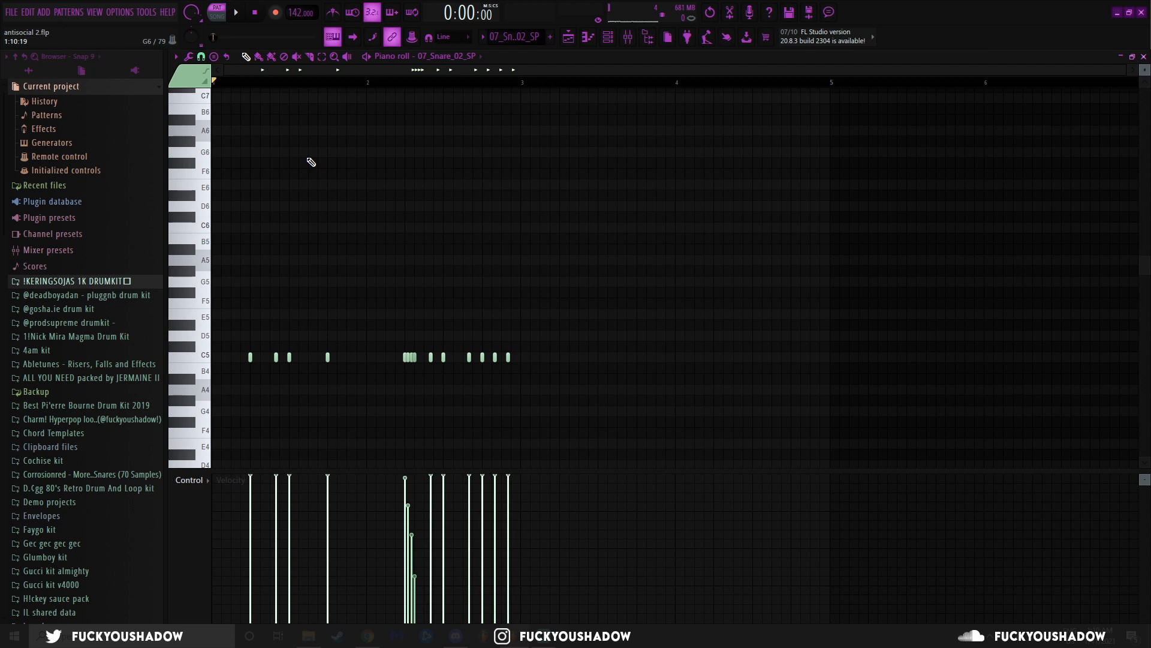
key(space)
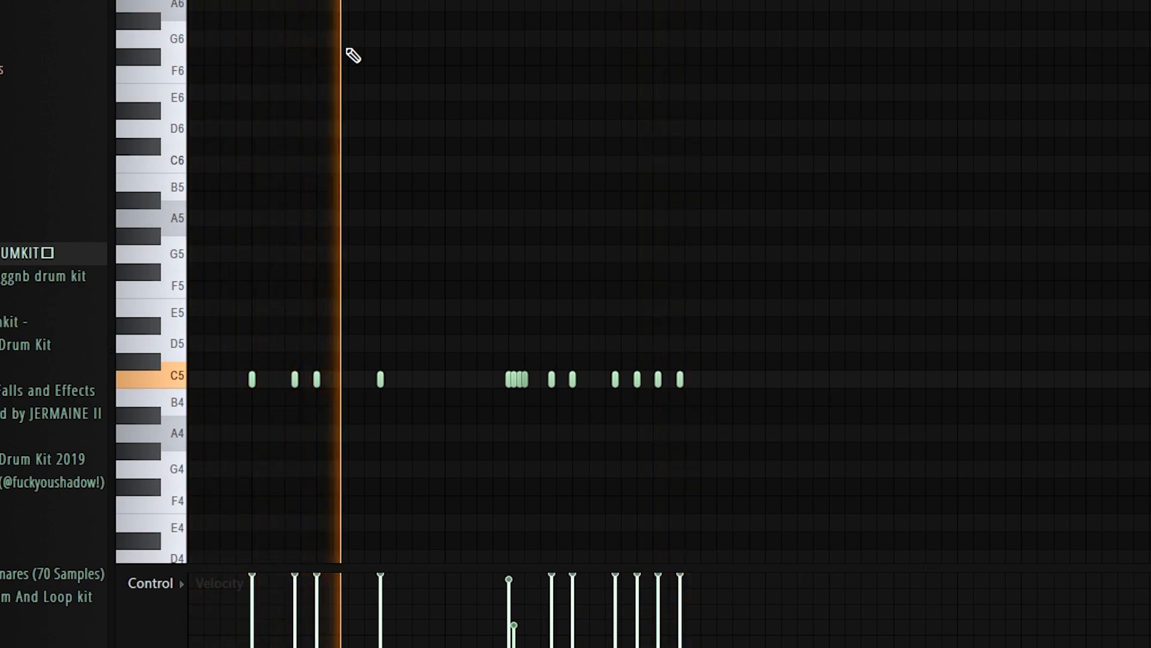
key(space)
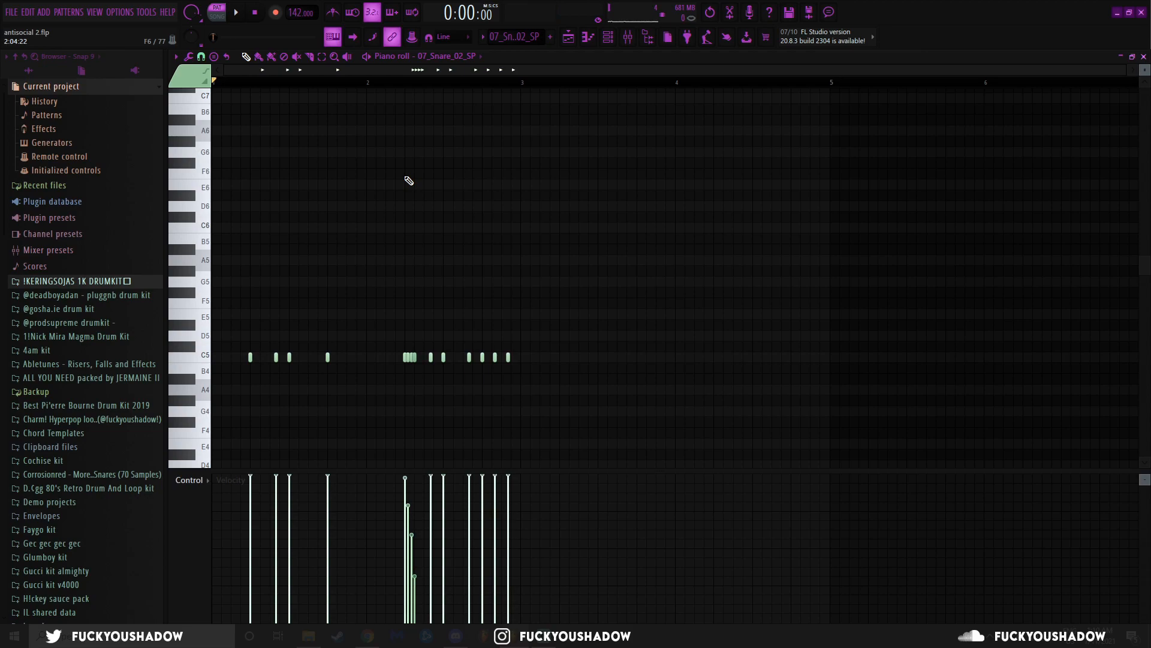
key(F5)
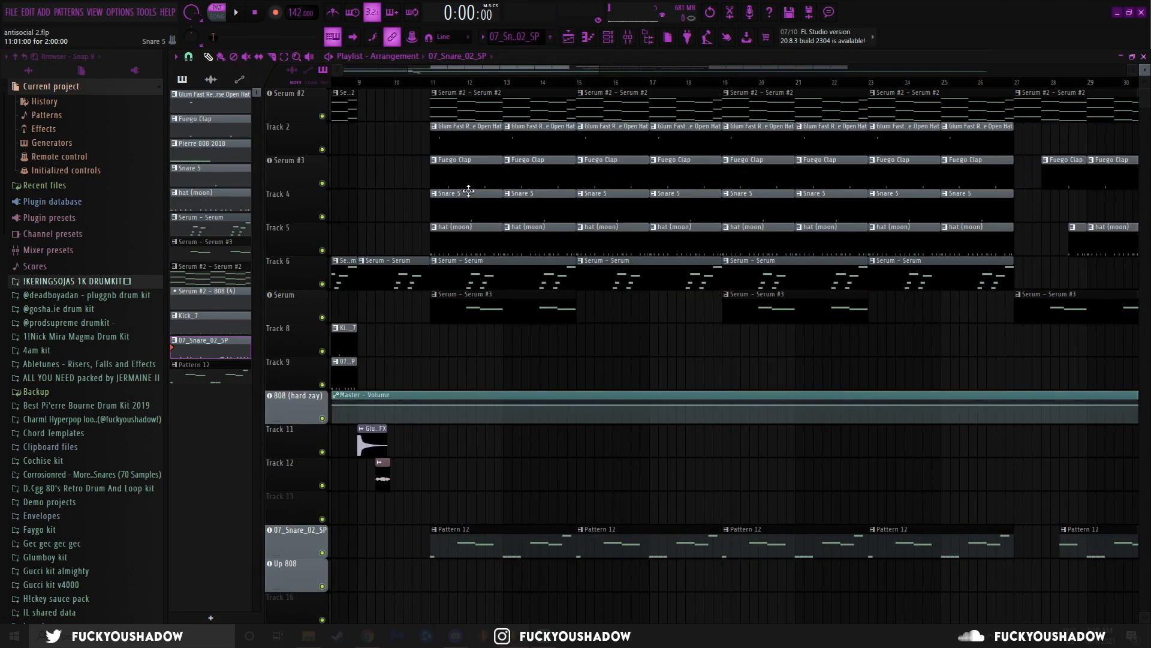
- Open the hat (moon) pattern from Track 5 in the piano roll, listen to it, and return to the playlist
double_click(454, 235)
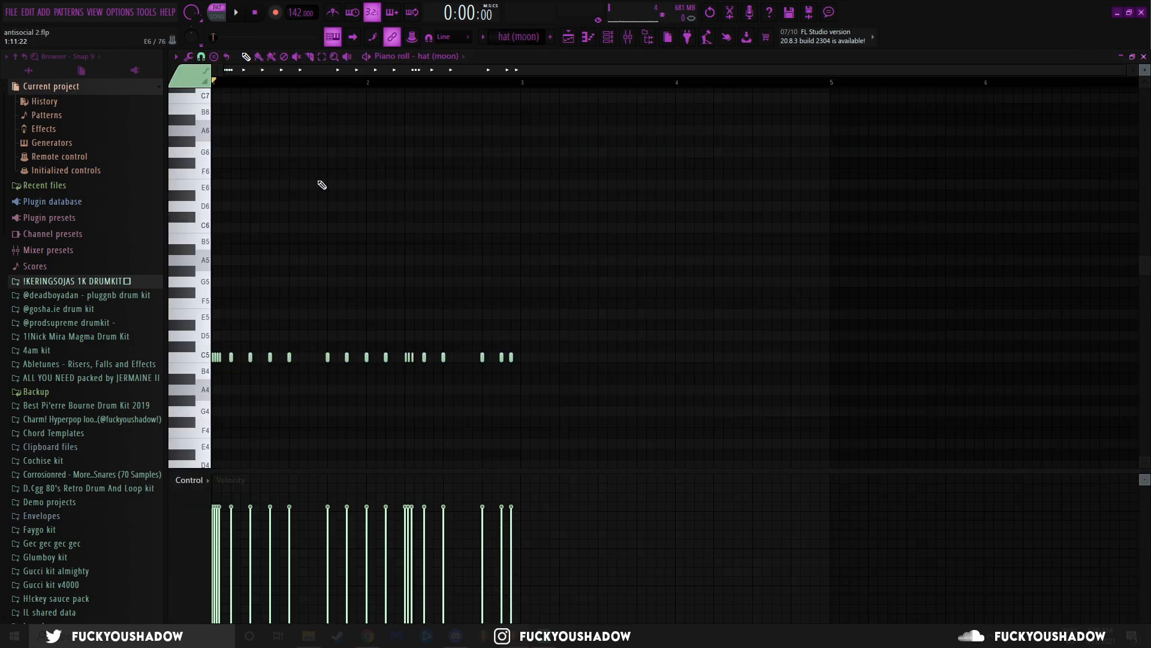
key(space)
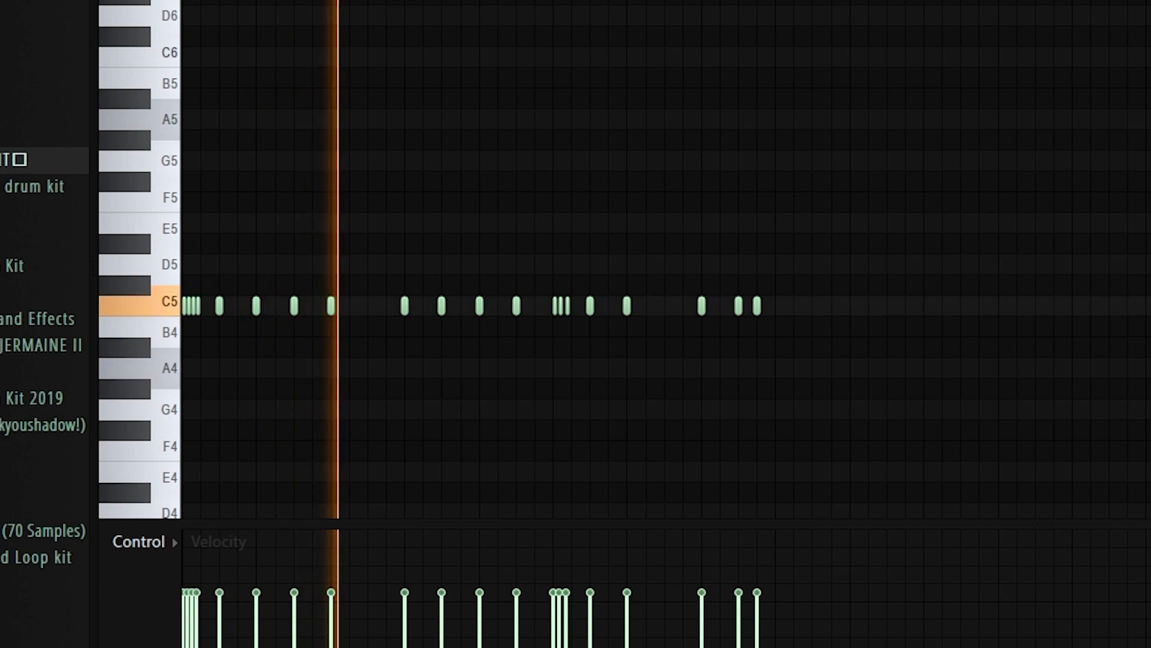
key(space)
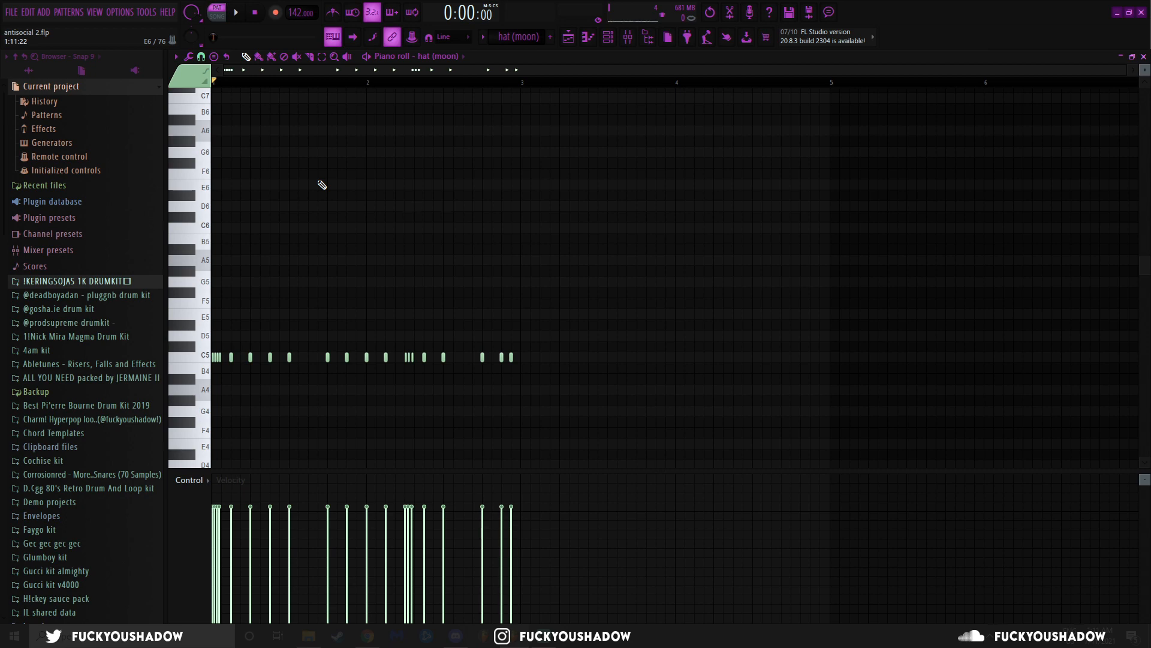
click(568, 37)
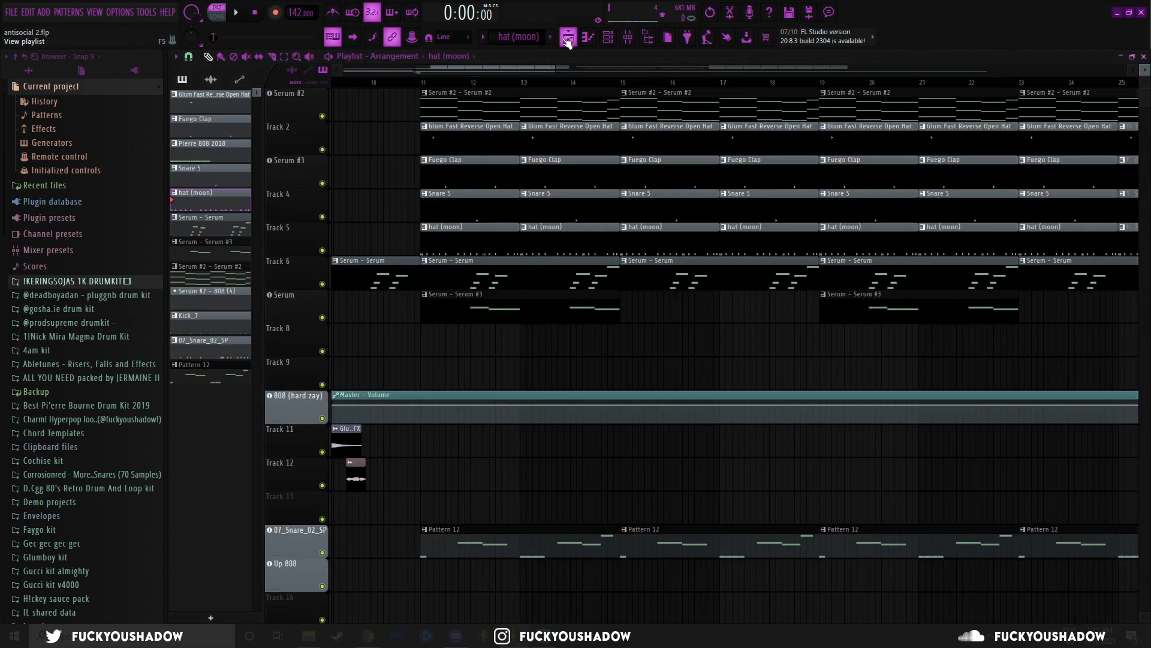
- Open the Fuego Clap pattern in the piano roll, listen to it, and return to the playlist
double_click(453, 173)
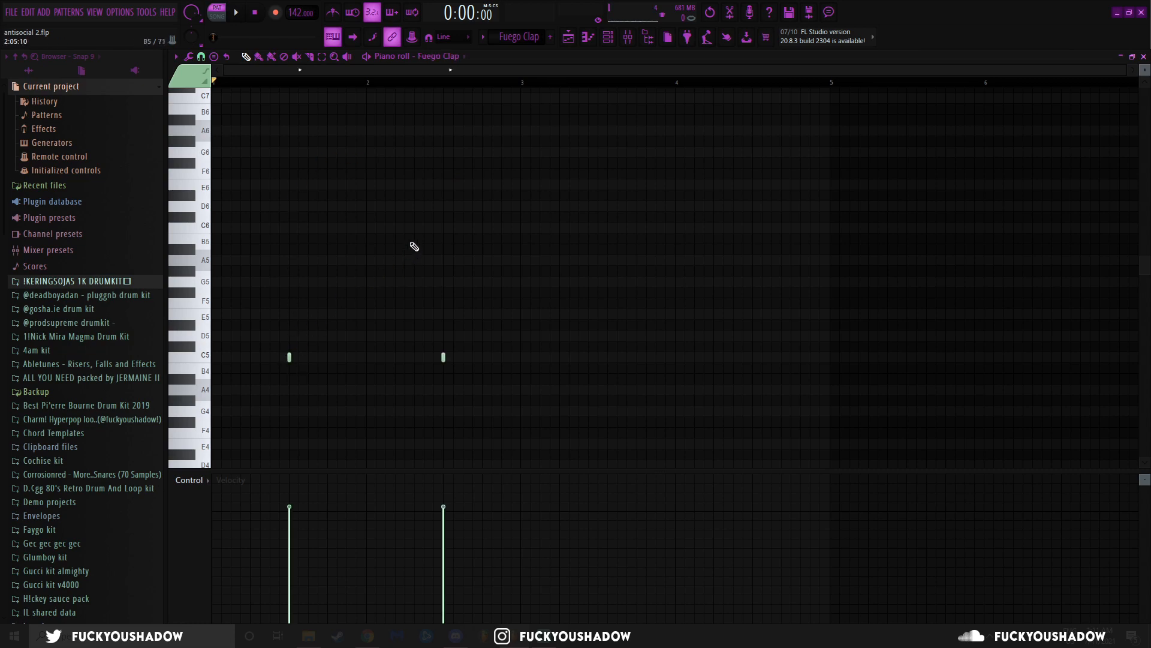
key(space)
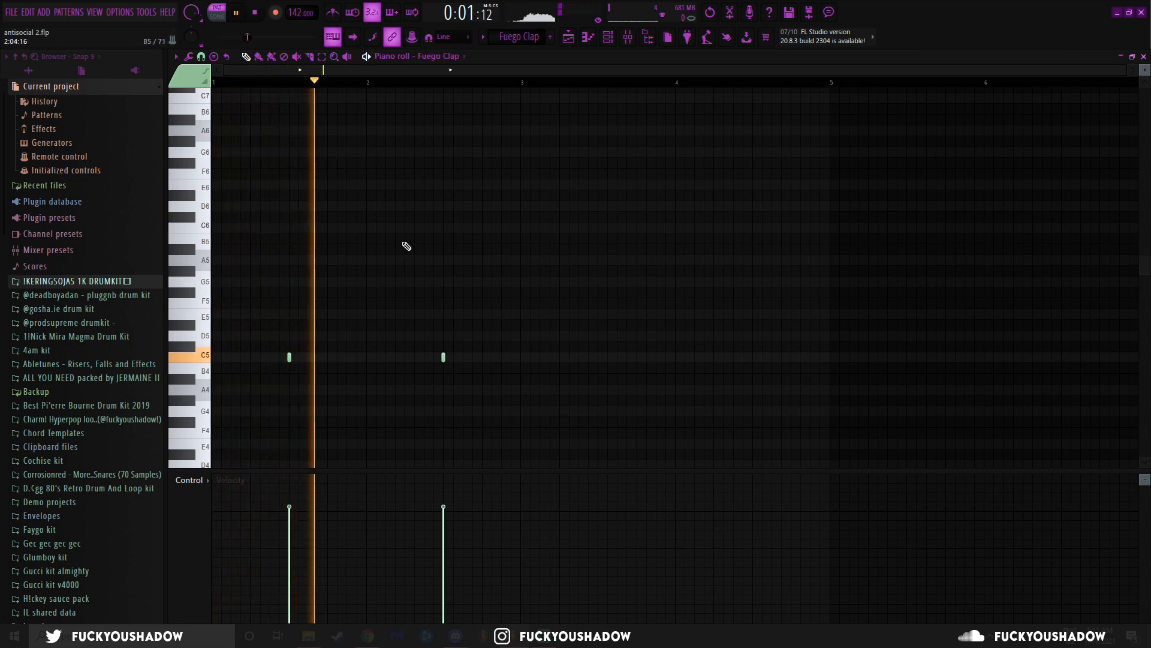
key(space)
click(568, 37)
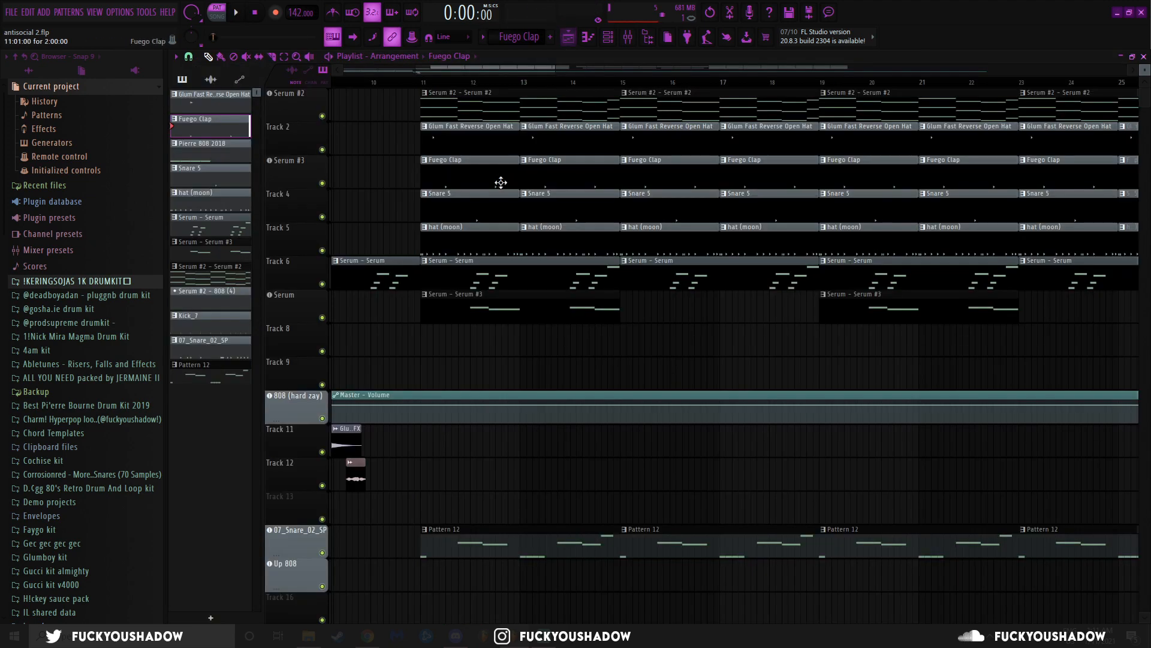
- Listen to the Glum Fast Reverse Open Hat pattern in the piano roll, view the Snare 5 pattern, and return to the playlist
double_click(468, 142)
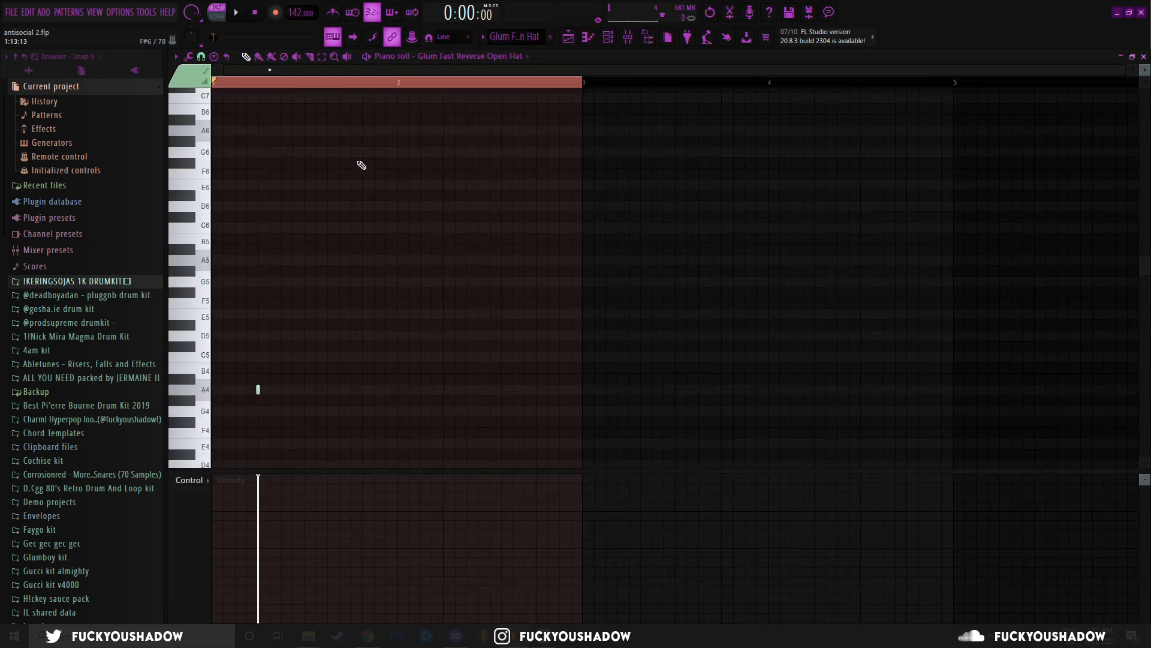
key(space)
key(space)
click(568, 37)
double_click(437, 209)
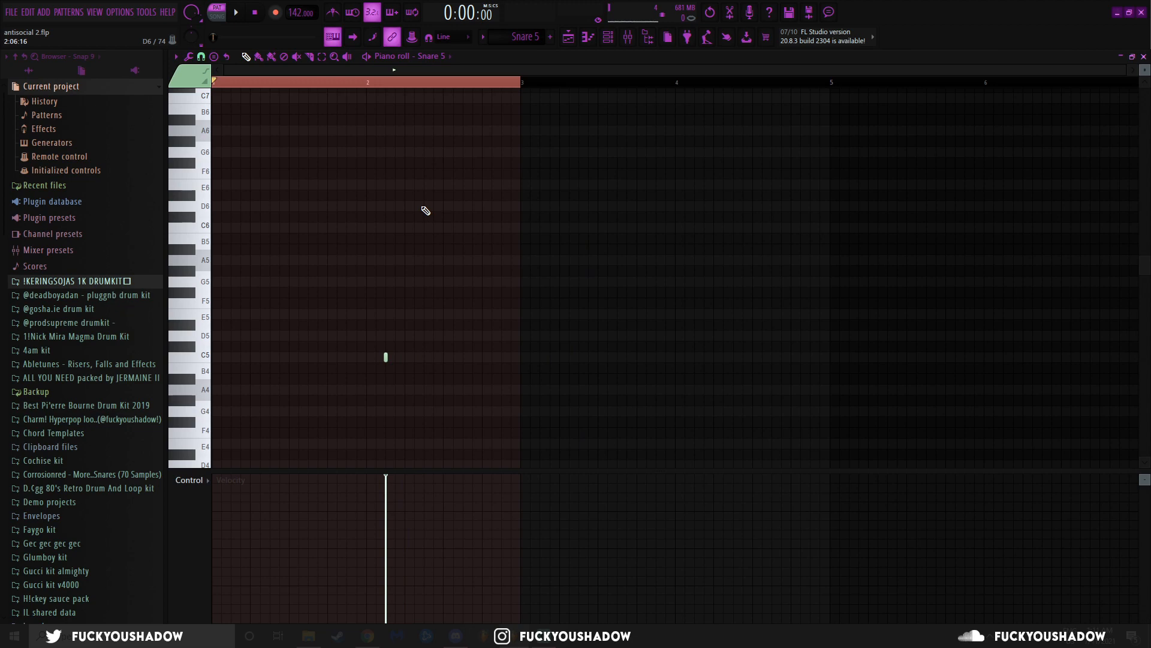
click(569, 37)
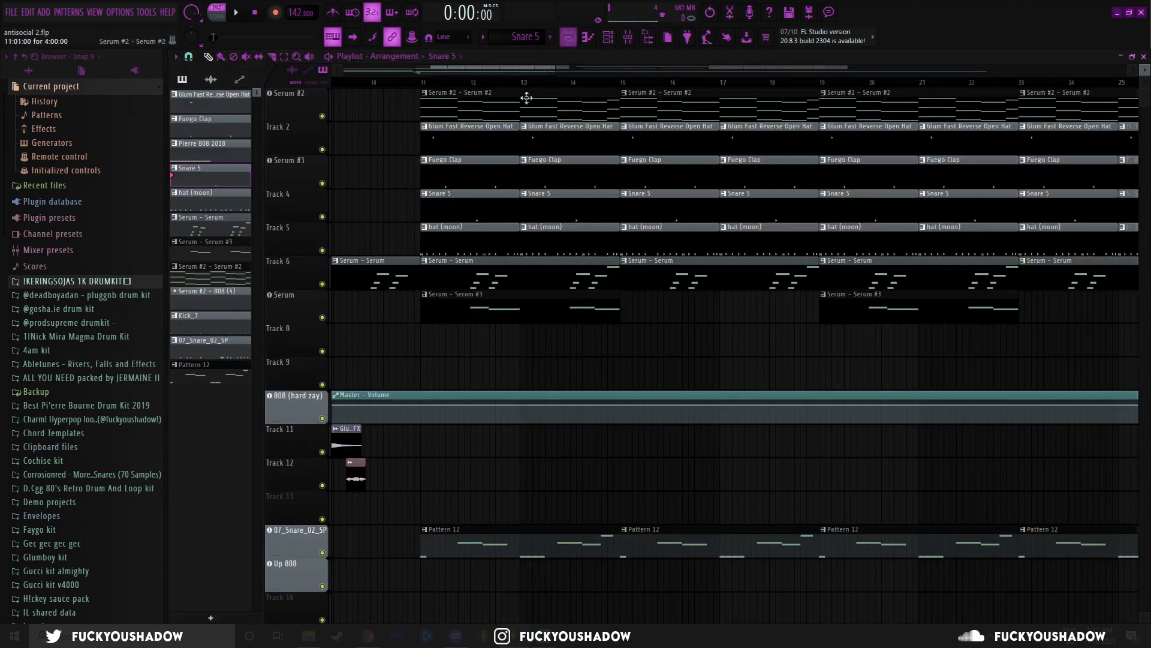
- Isolate the Fuego Clap, Snare 5 and hat (moon) tracks and play them together from bar 11
click(324, 183)
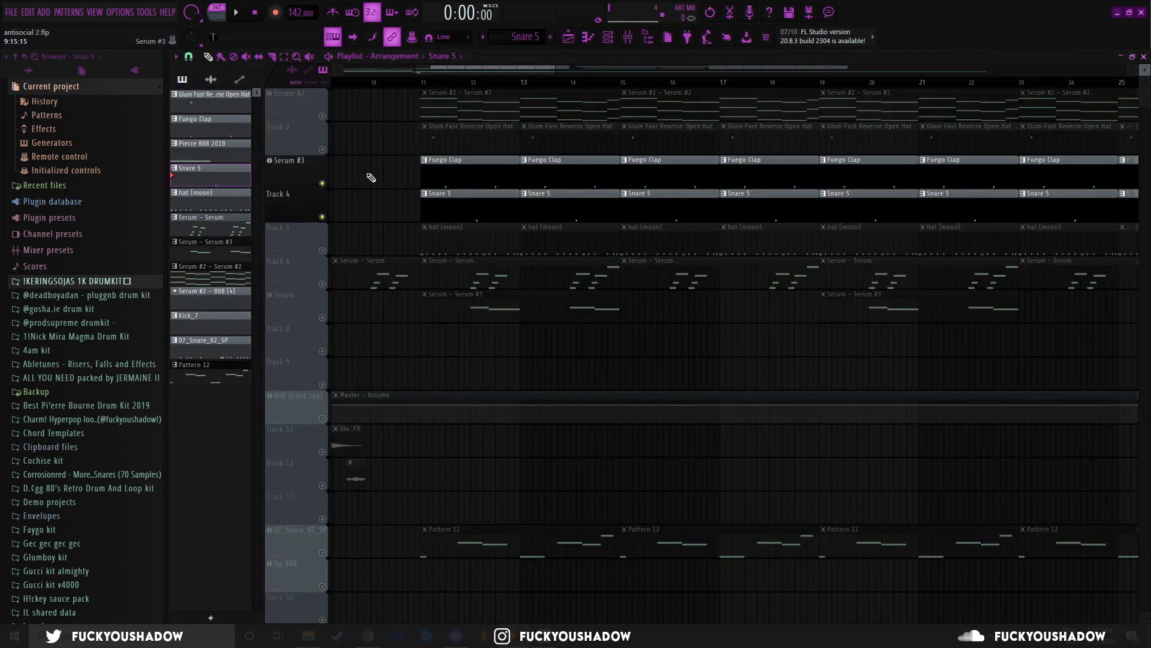
click(322, 250)
click(423, 84)
key(space)
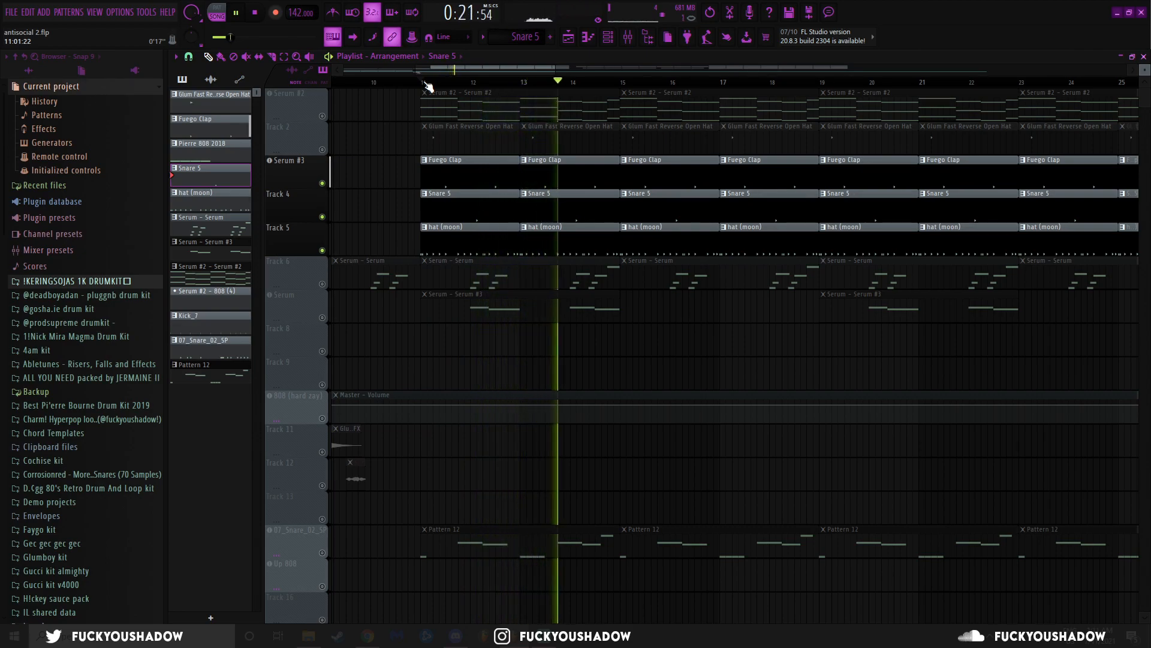
key(space)
- Solo the Pattern 12 track, play its Up 808 notes in the piano roll, and return to the playlist with all tracks unmuted
click(430, 537)
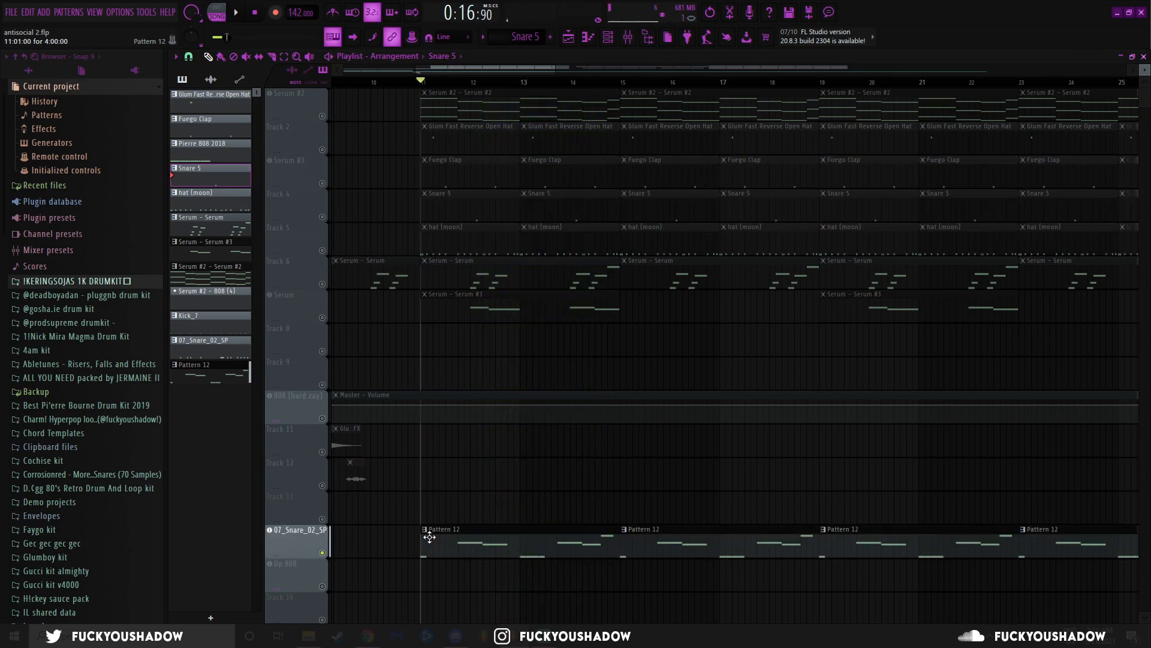
double_click(434, 536)
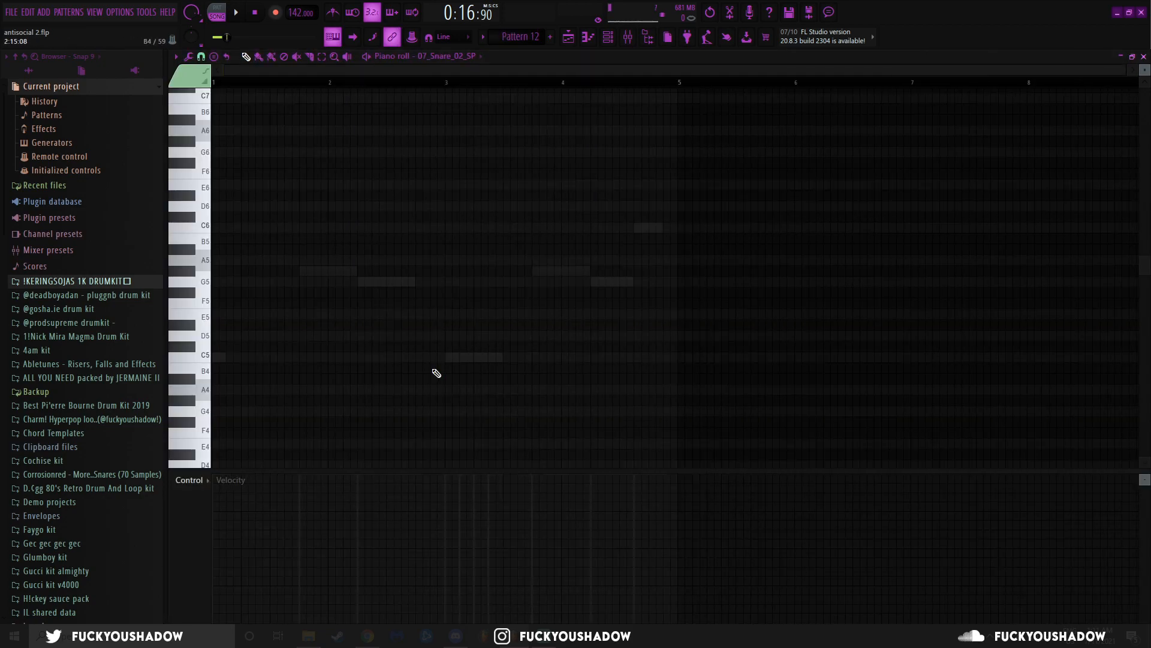
key(l)
key(space)
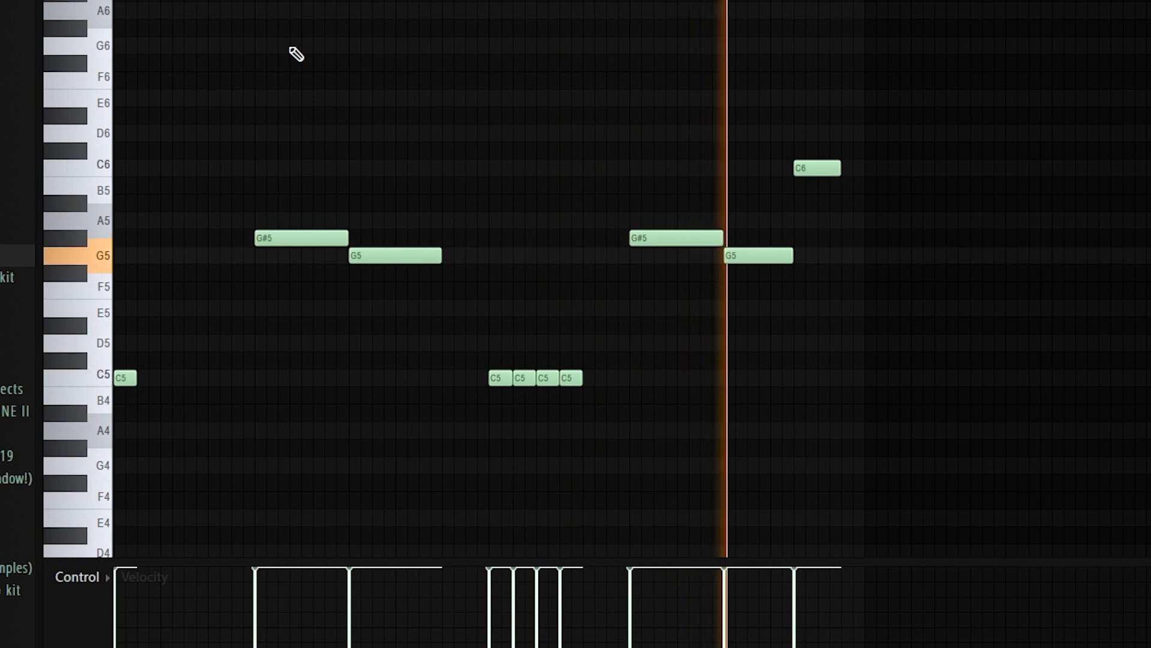
key(space)
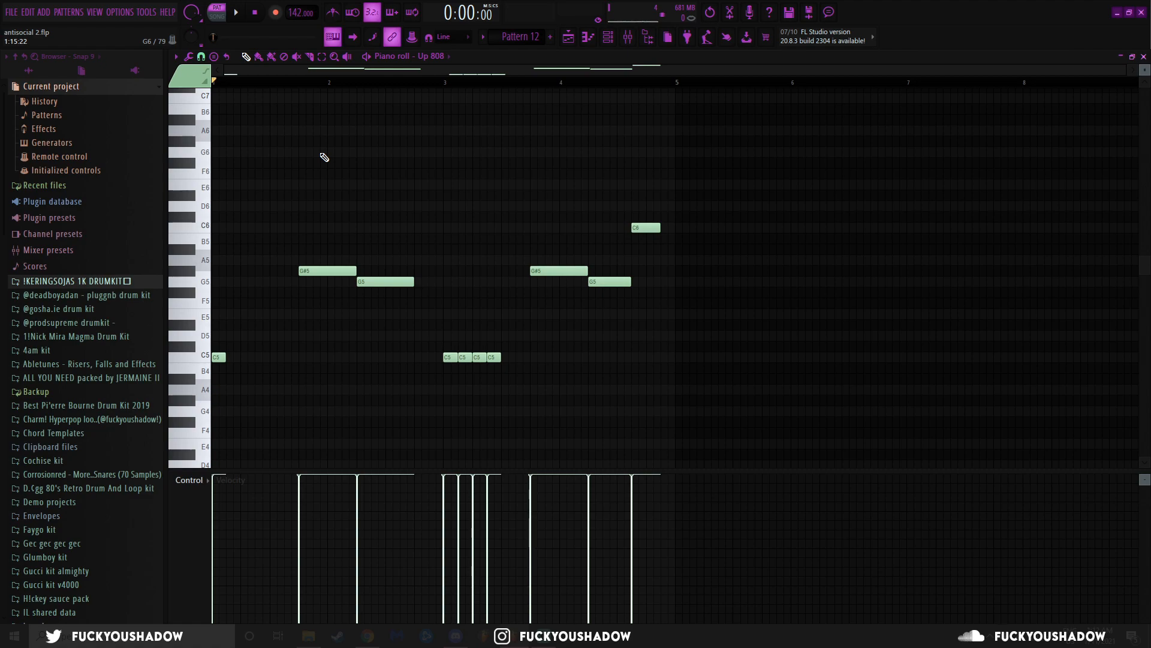
click(568, 36)
right_click(322, 419)
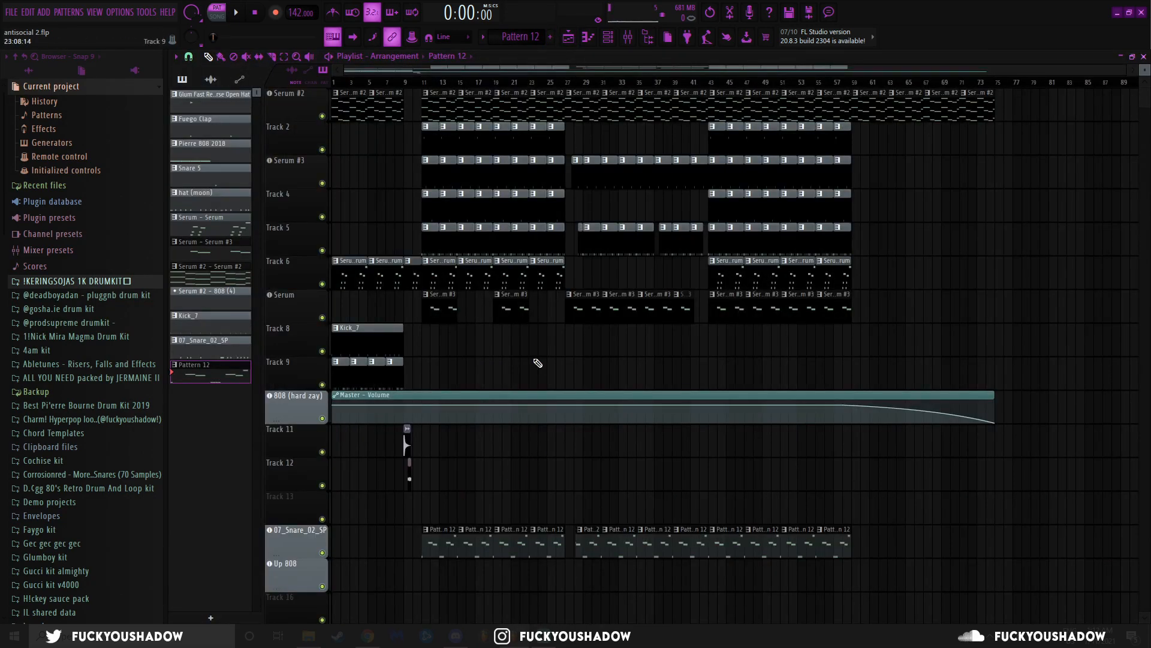
- Switch to song mode and move the playhead through the transition from bar 9 to bar 11
key(l)
click(405, 83)
mouse_move(405, 86)
mouse_down()
mouse_move(420, 88)
mouse_move(403, 96)
mouse_move(422, 98)
mouse_up()
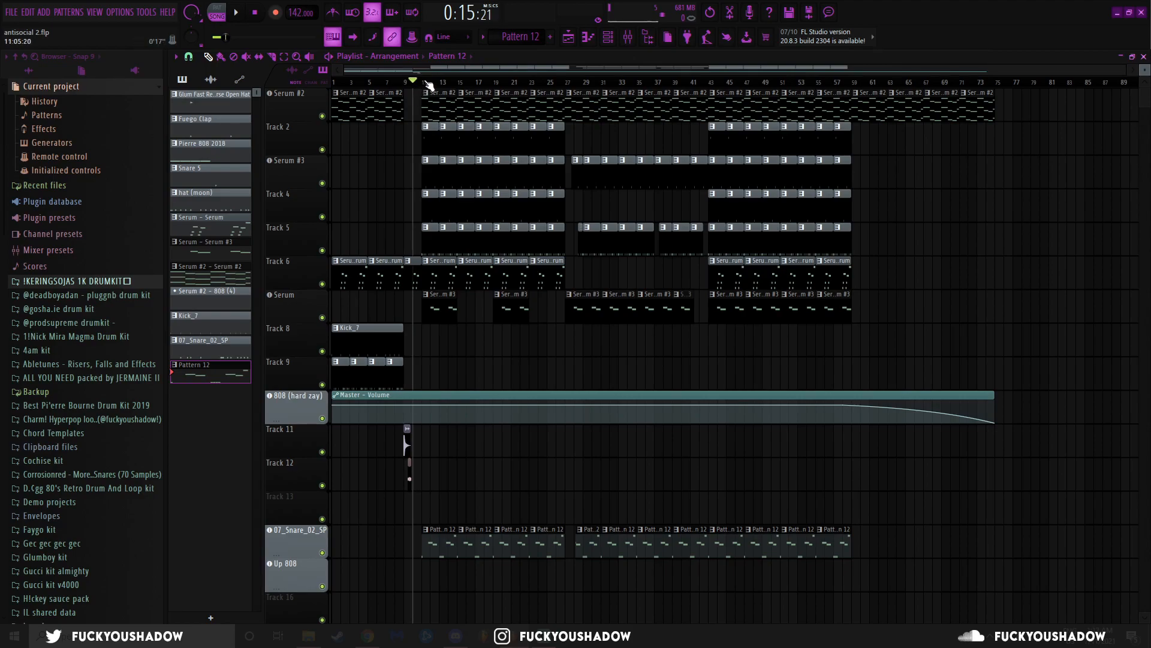
click(426, 86)
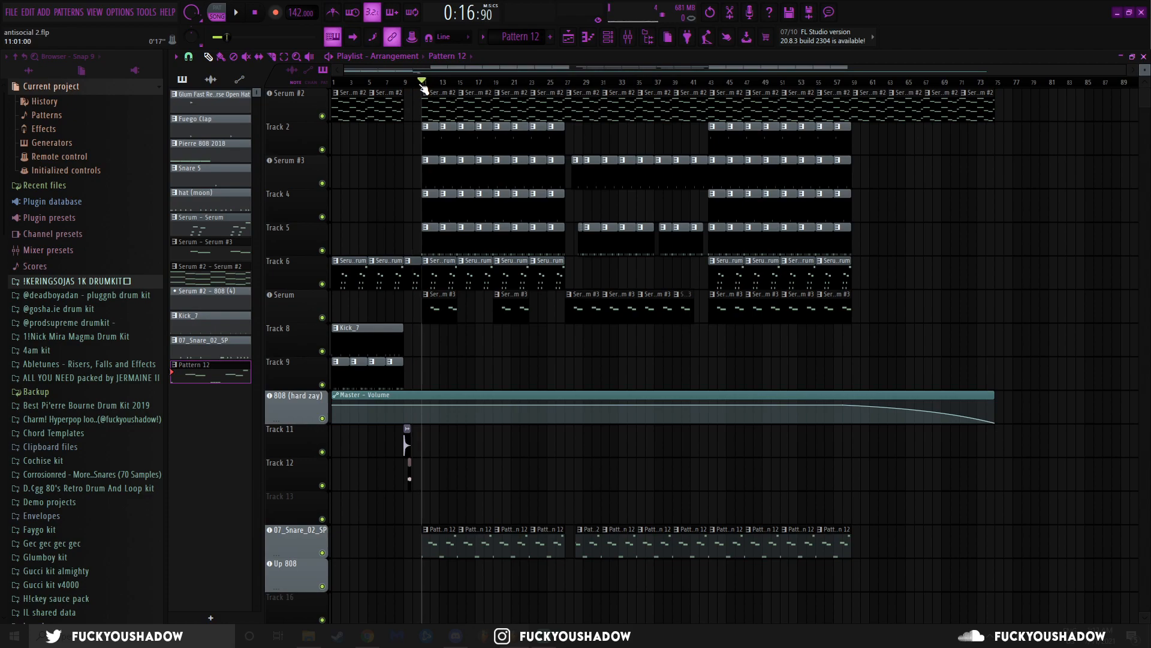
mouse_move(429, 89)
mouse_down()
mouse_move(560, 106)
mouse_move(437, 118)
mouse_move(425, 114)
mouse_move(522, 84)
mouse_move(423, 89)
mouse_up()
- Move the playhead through the arrangement's section changes from bar 27 to bar 59, and return it to the song's start
click(566, 86)
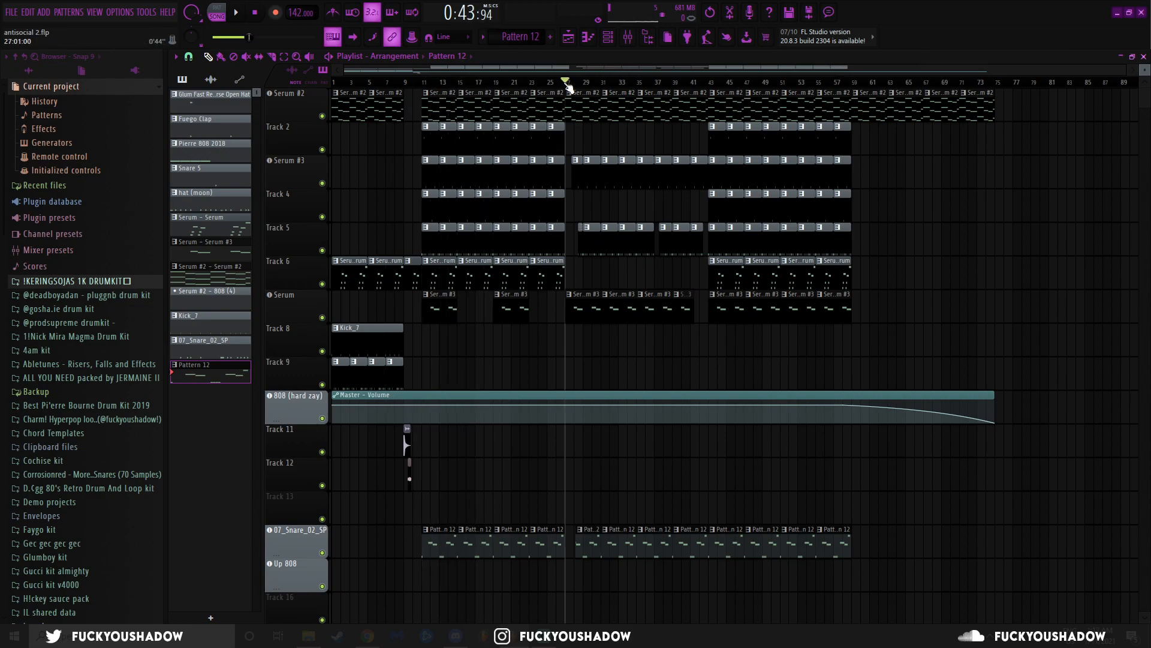
mouse_move(569, 87)
mouse_down()
mouse_move(665, 89)
mouse_move(576, 90)
mouse_up()
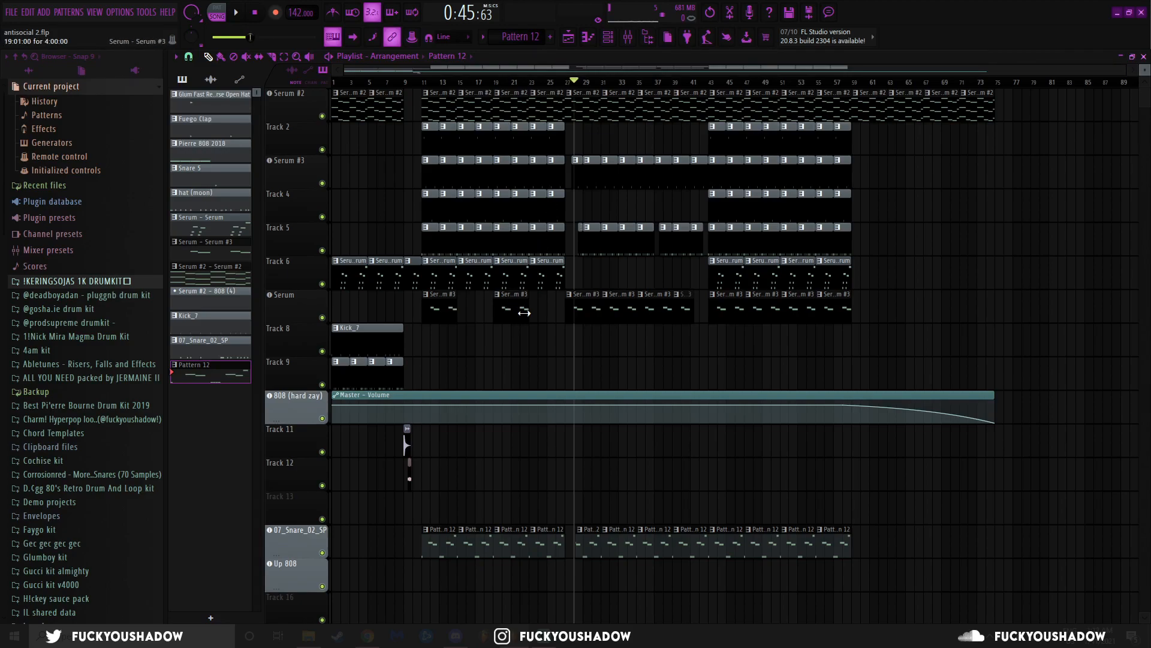
click(693, 87)
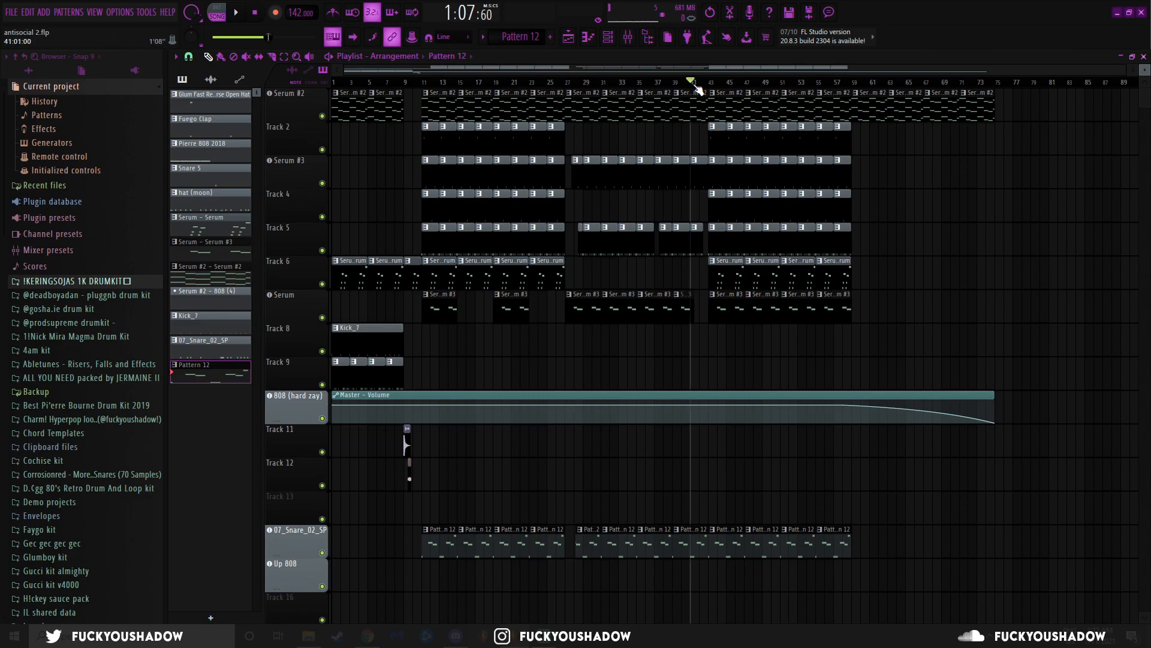
mouse_move(698, 89)
mouse_down()
mouse_move(843, 120)
mouse_move(658, 118)
mouse_move(826, 125)
mouse_move(719, 135)
mouse_up()
drag(845, 85, 857, 86)
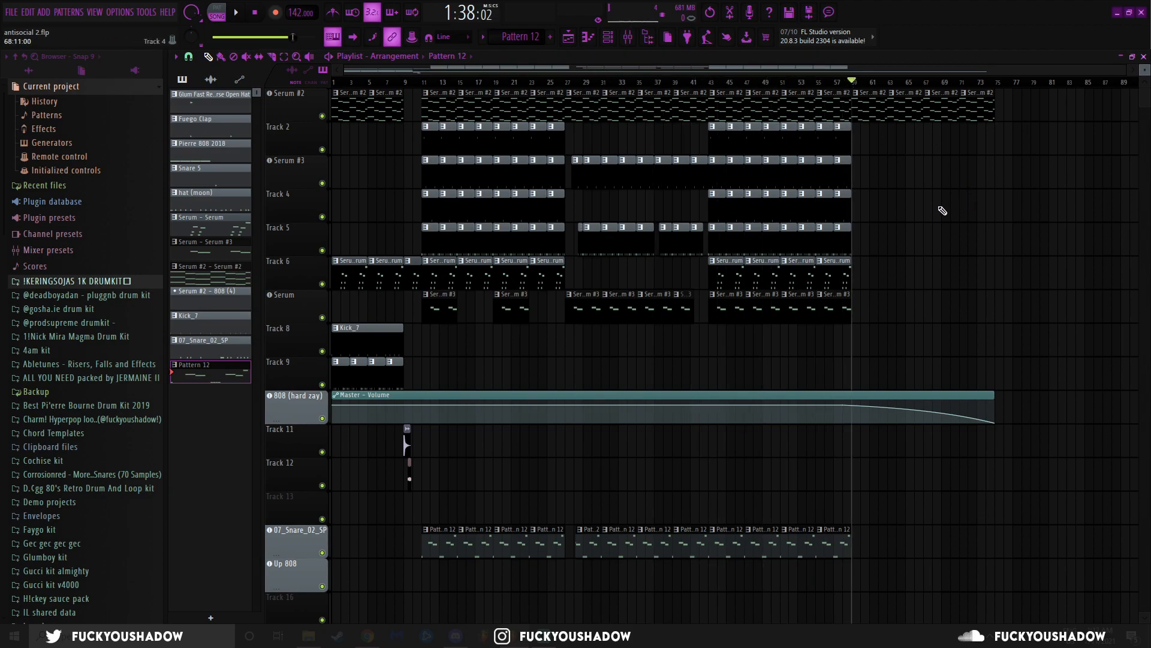
click(334, 82)
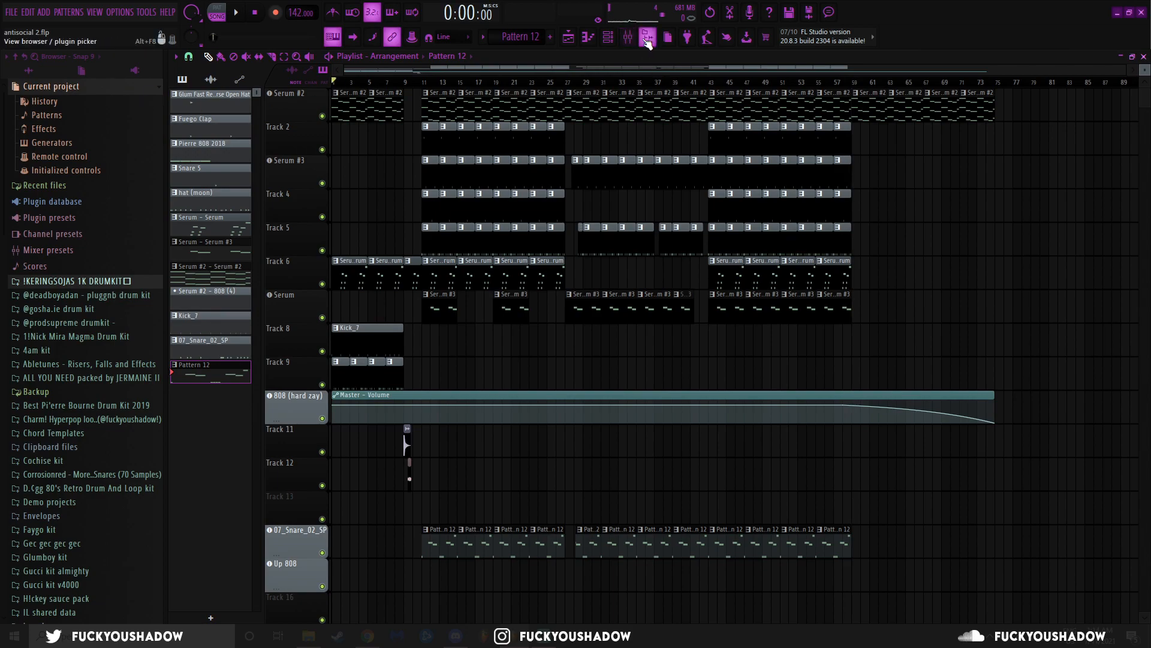
- Open the mixer and examine the Fruity Limiter on the Master track
click(647, 38)
click(206, 143)
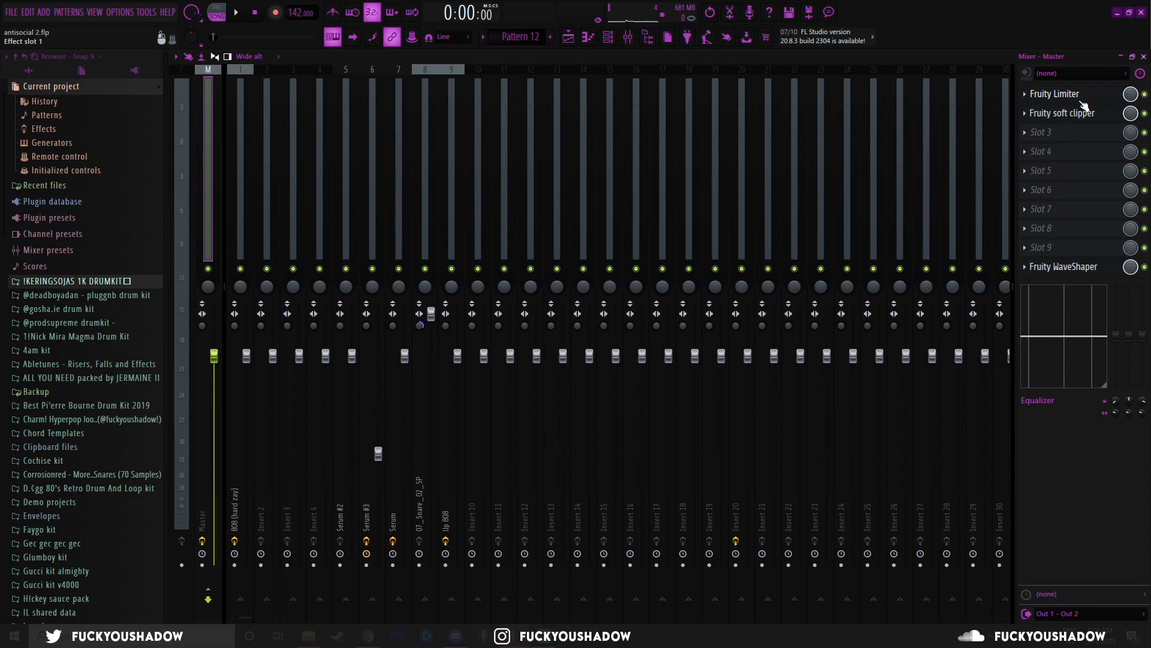
click(1073, 96)
drag(400, 147, 488, 152)
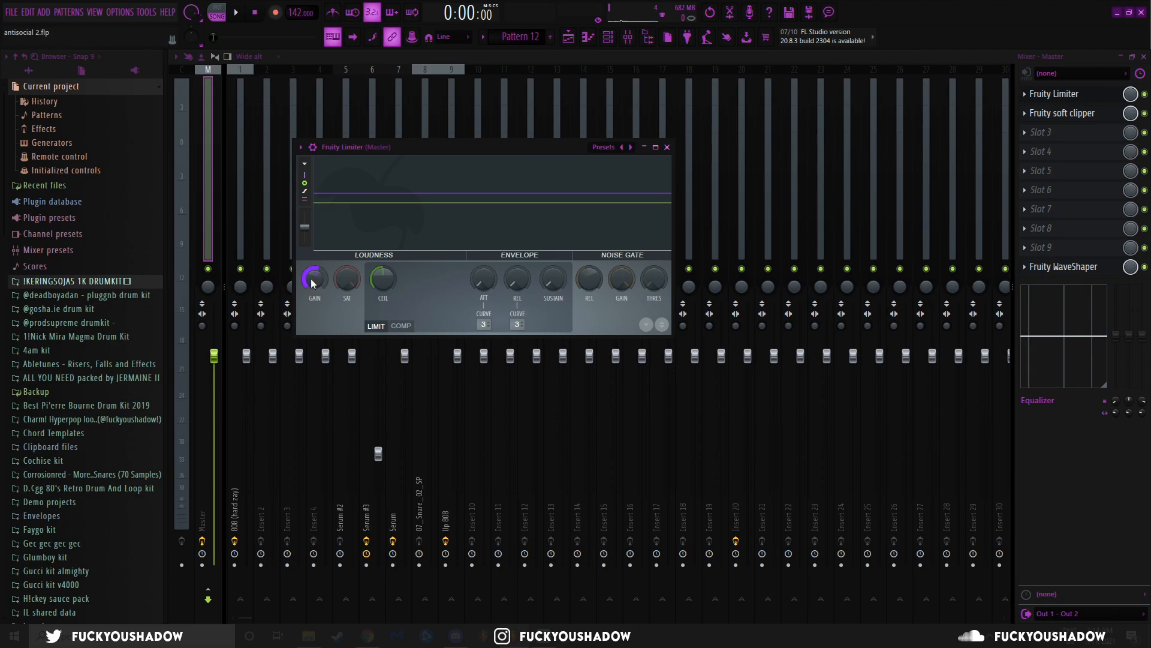
click(668, 147)
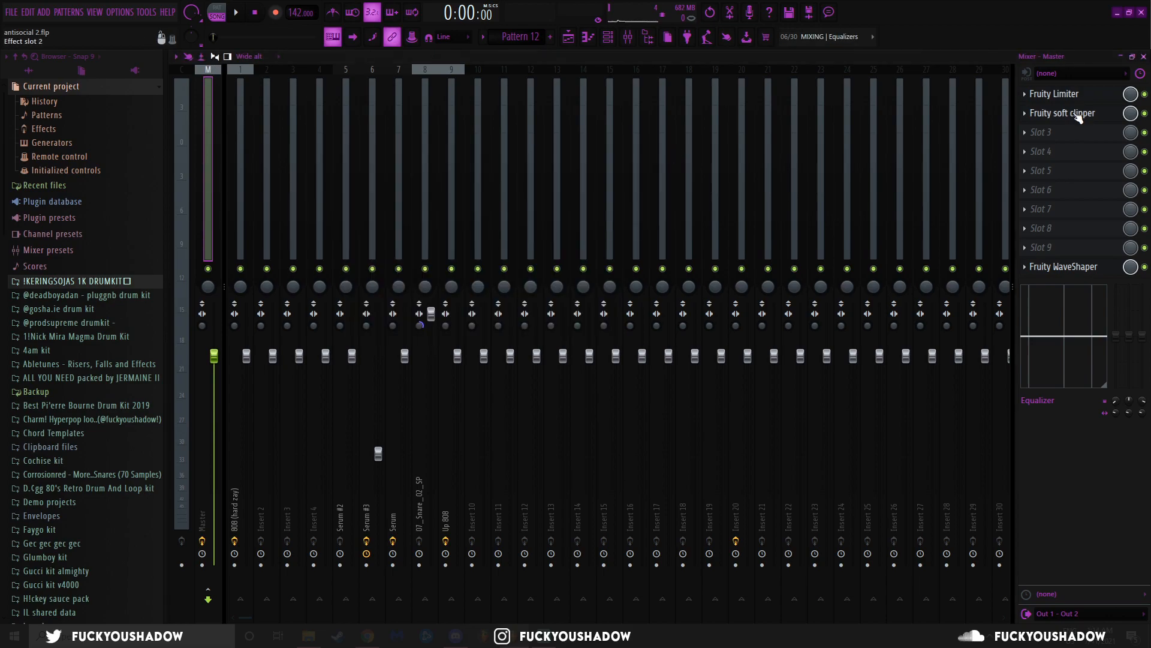
click(1055, 94)
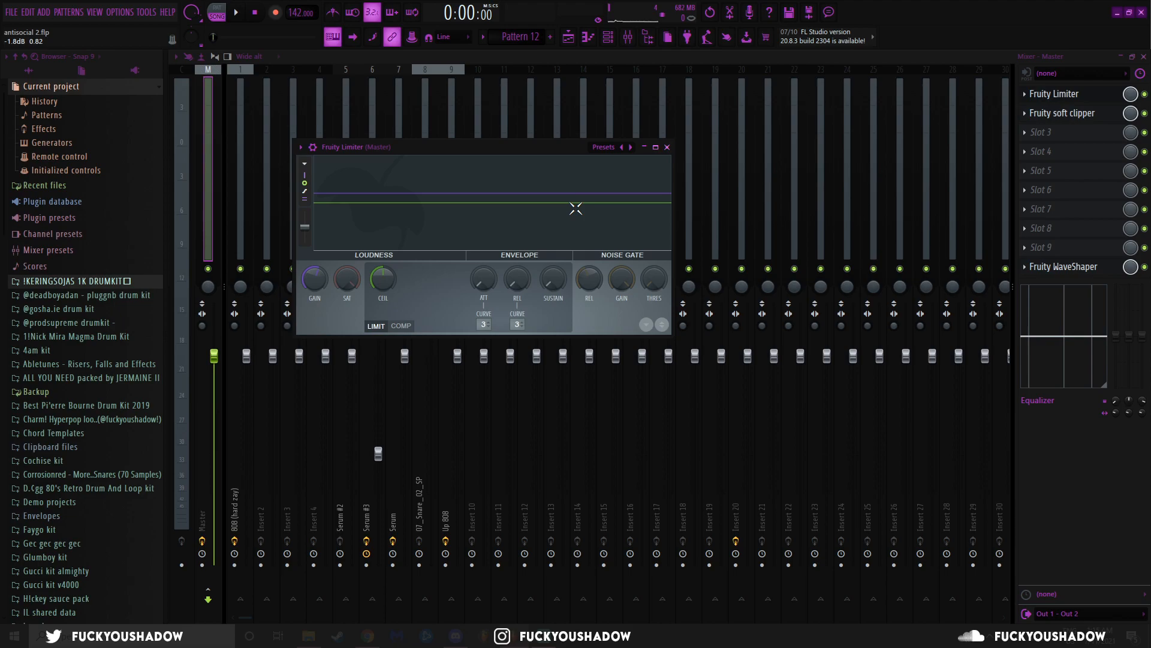
click(666, 147)
- Inspect the Fruity soft clipper and the Fruity WaveShaper curve on the Master track
click(1060, 113)
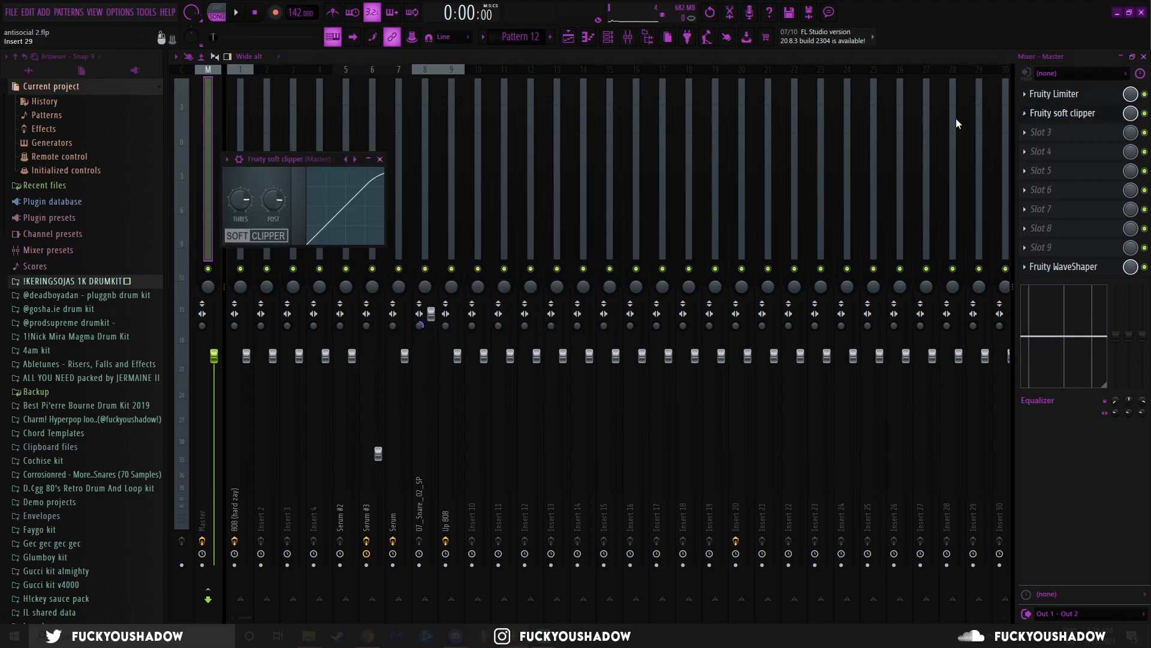
click(381, 161)
click(1063, 267)
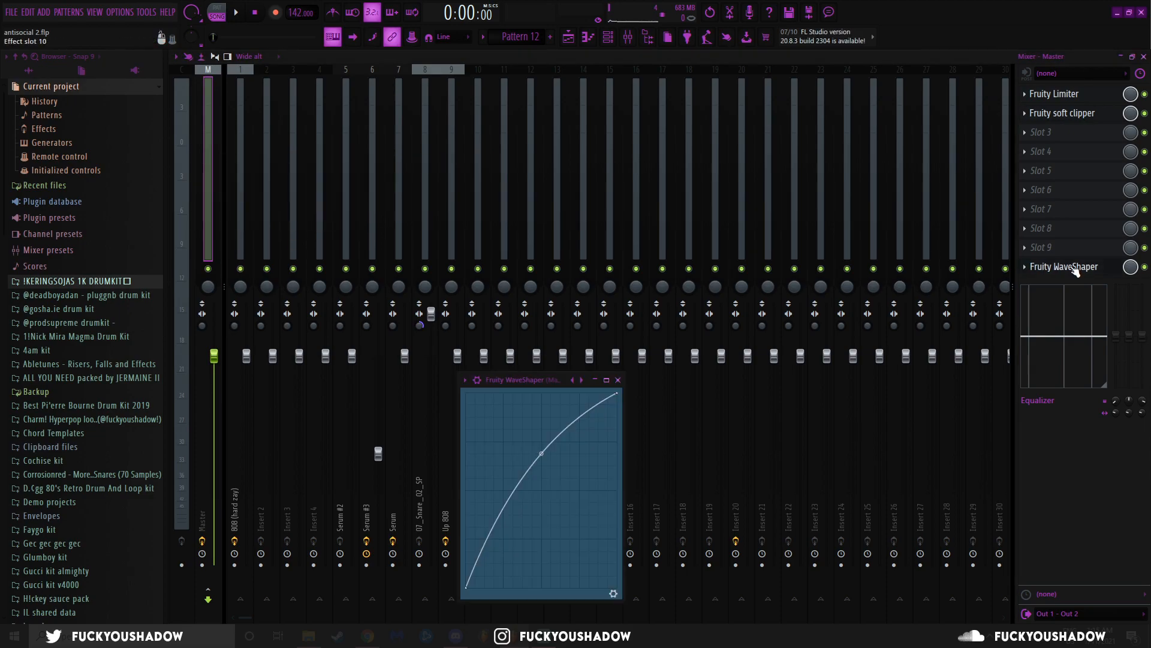
drag(536, 376, 451, 153)
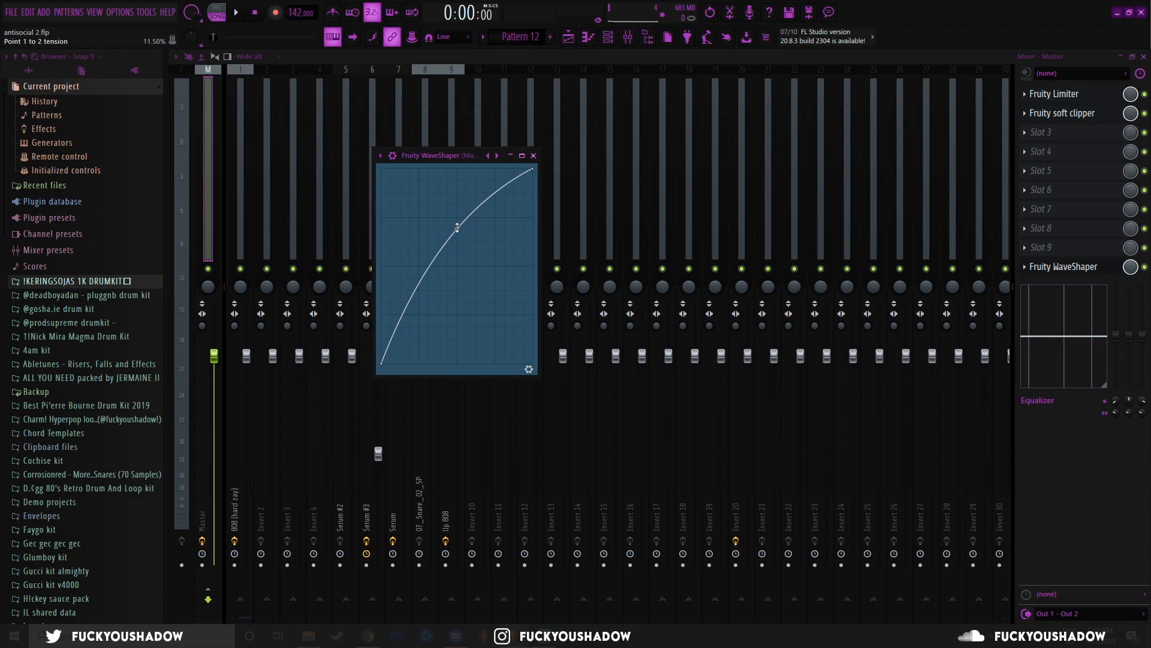
click(533, 155)
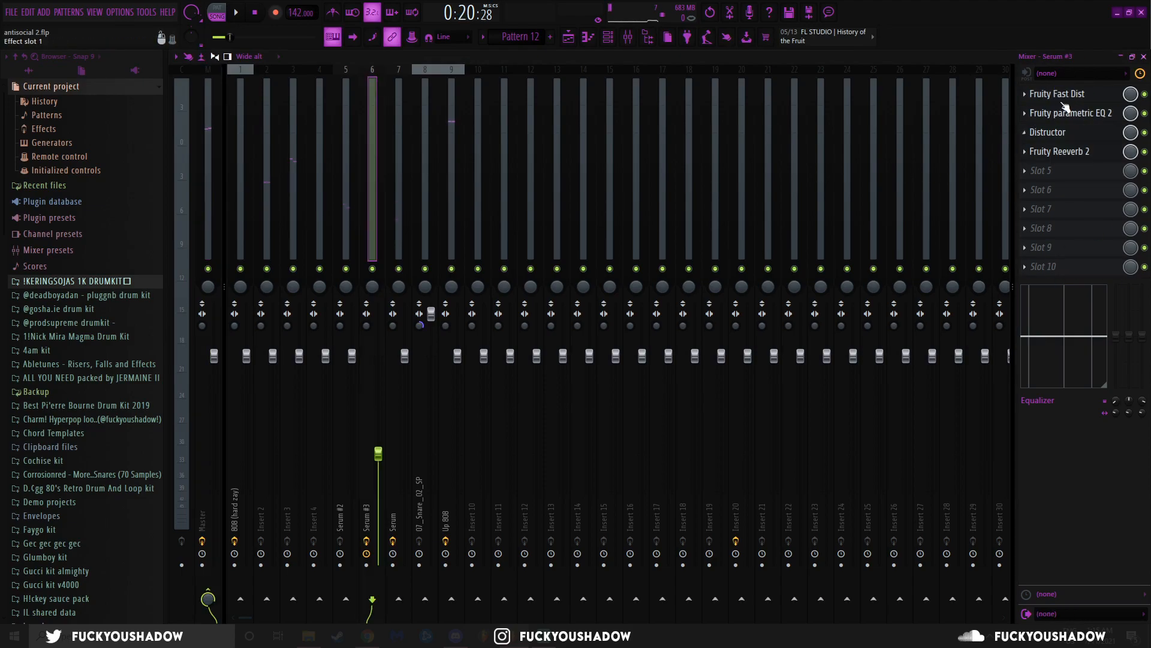
- Review the Fruity Fast Dist and Fruity parametric EQ 2 effects on the Serum #3 mixer track
click(1080, 97)
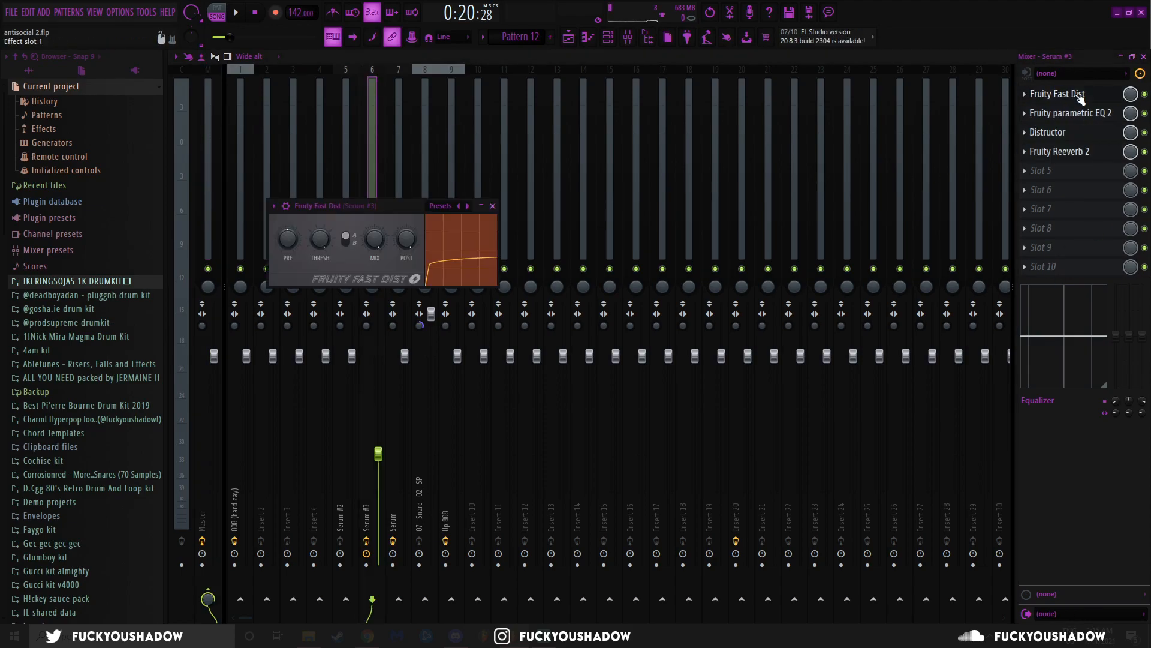
click(492, 205)
click(1067, 114)
drag(514, 218, 461, 167)
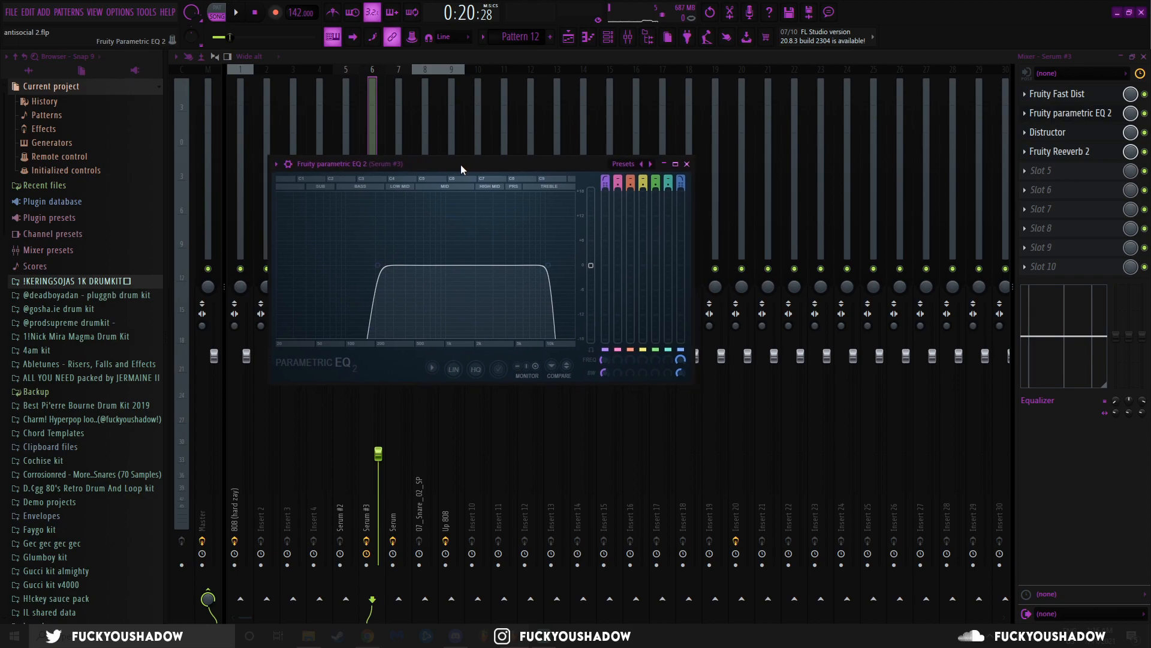
click(687, 164)
- Examine the Distructor and Fruity Reeverb 2 effects on the Serum #3 mixer track
click(1047, 132)
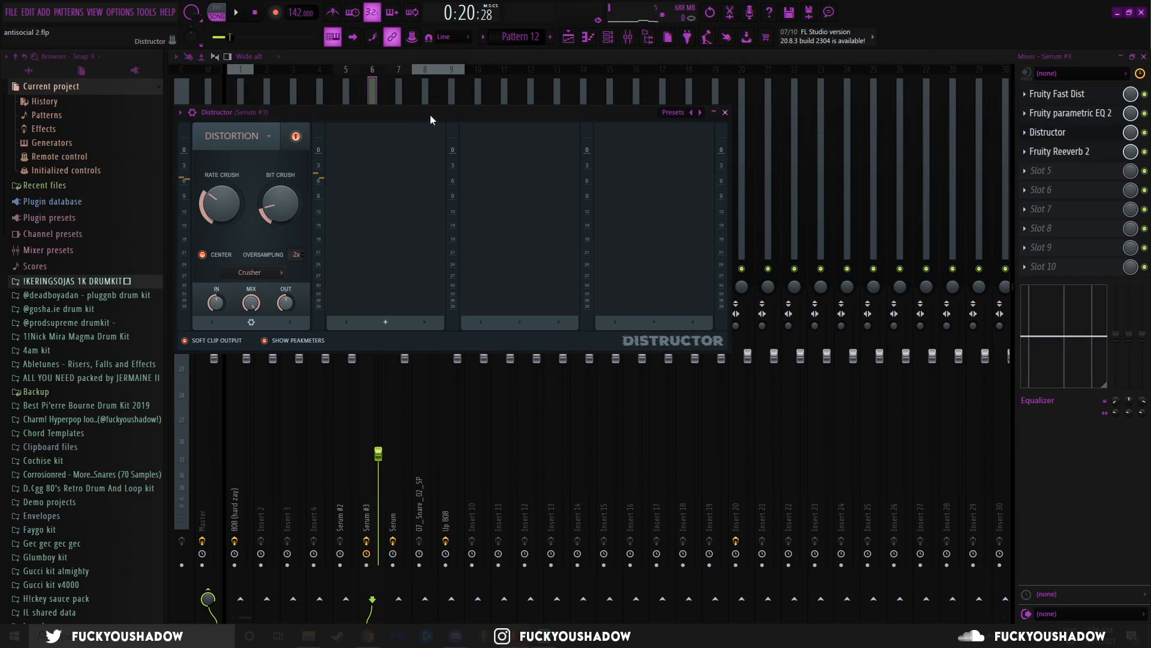
click(725, 113)
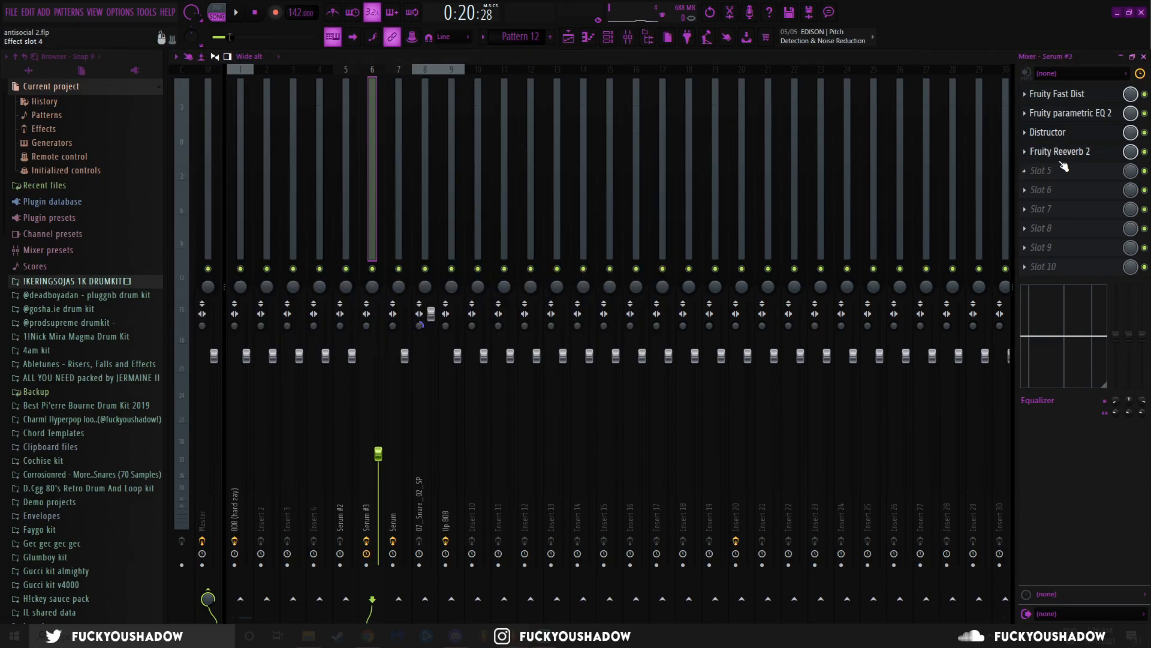
click(1058, 151)
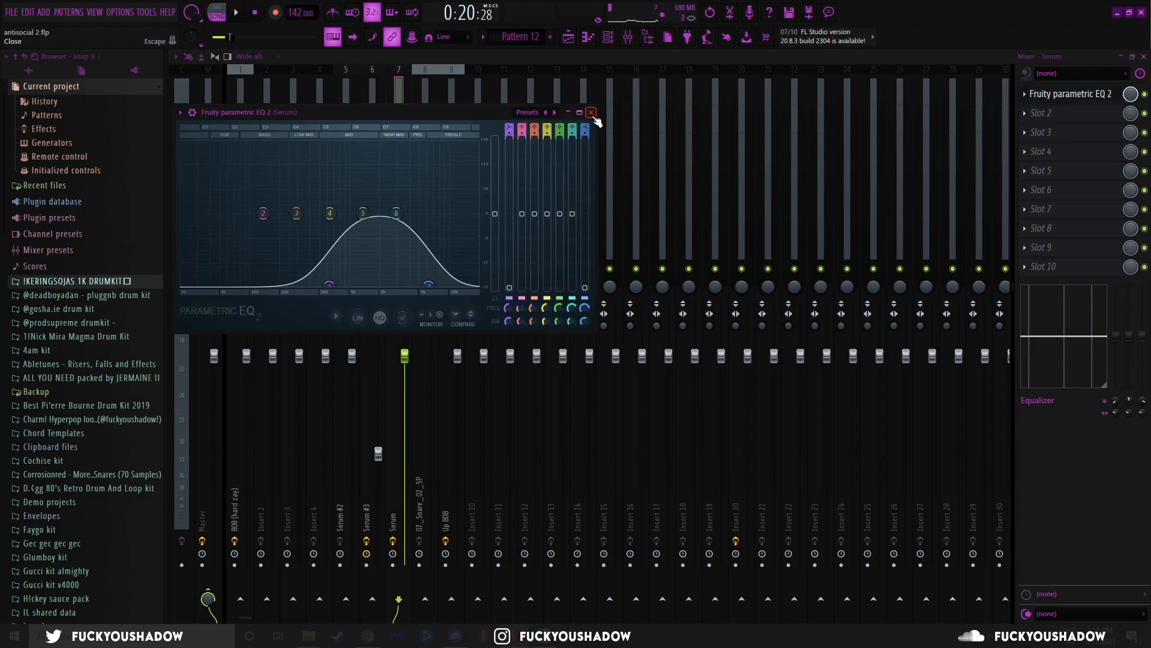
- Check the Serum track's Fruity parametric EQ 2 and the effect slots of the 07_Snare_02_SP and Up 808 mixer tracks
drag(315, 109, 329, 102)
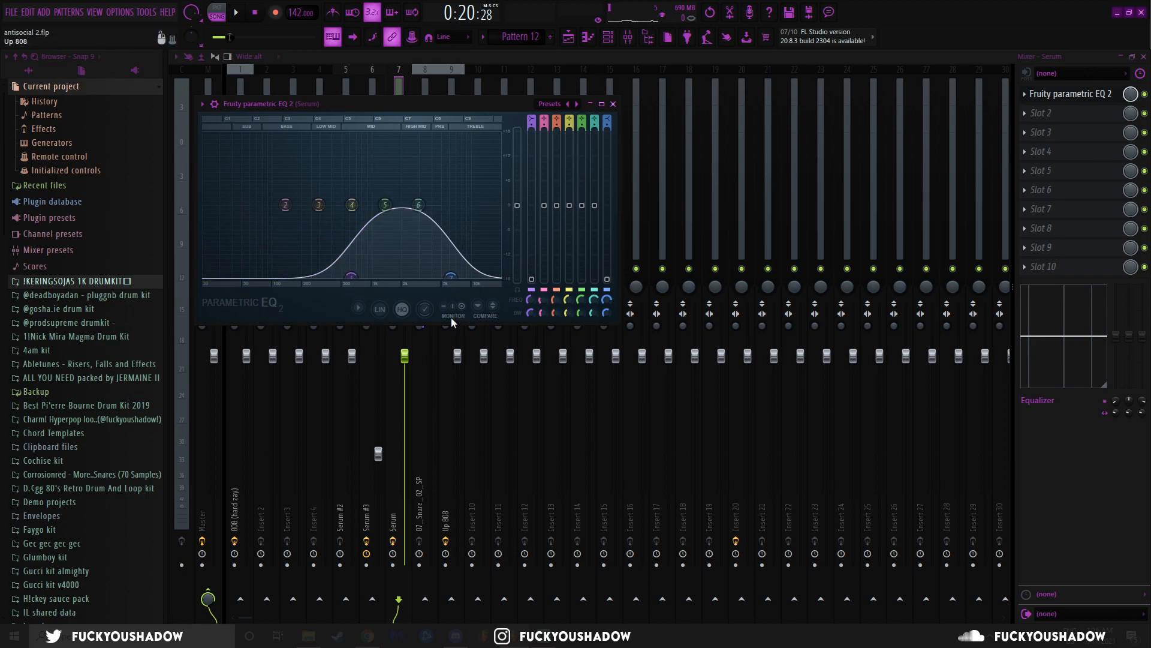
click(613, 104)
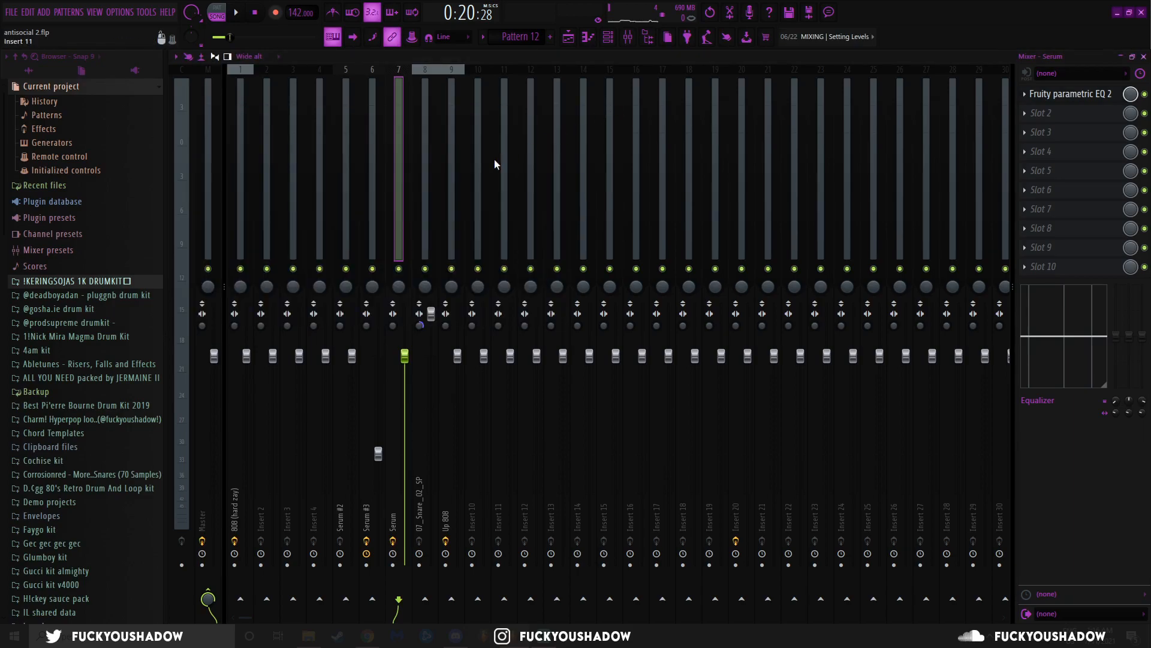
click(428, 204)
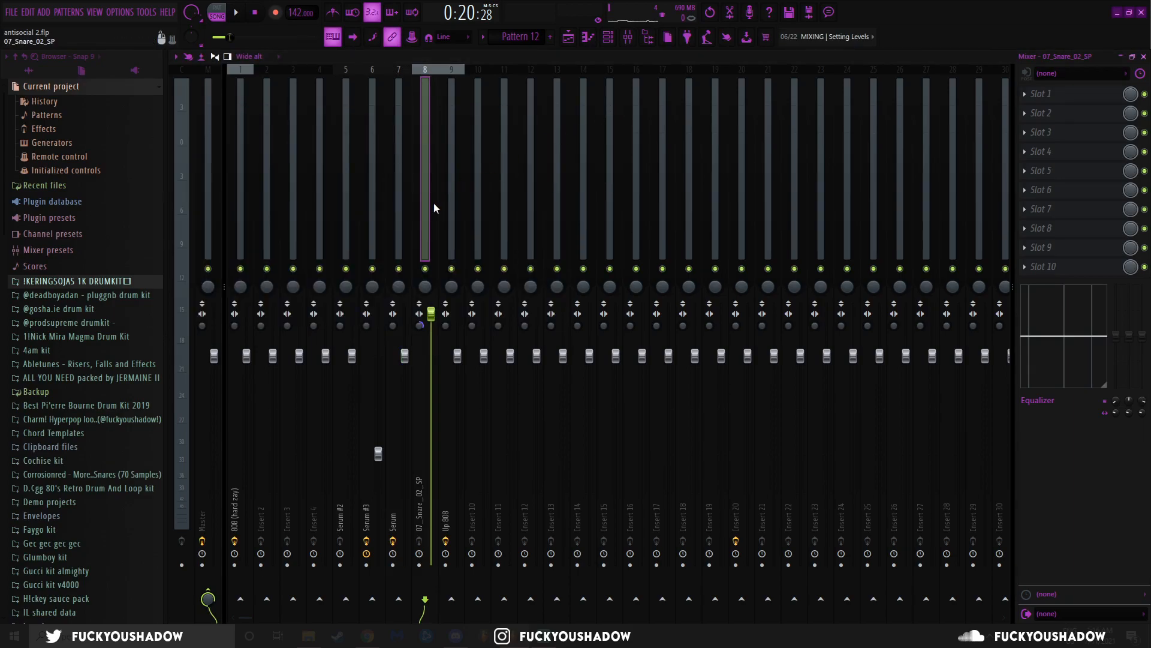
click(420, 318)
click(447, 229)
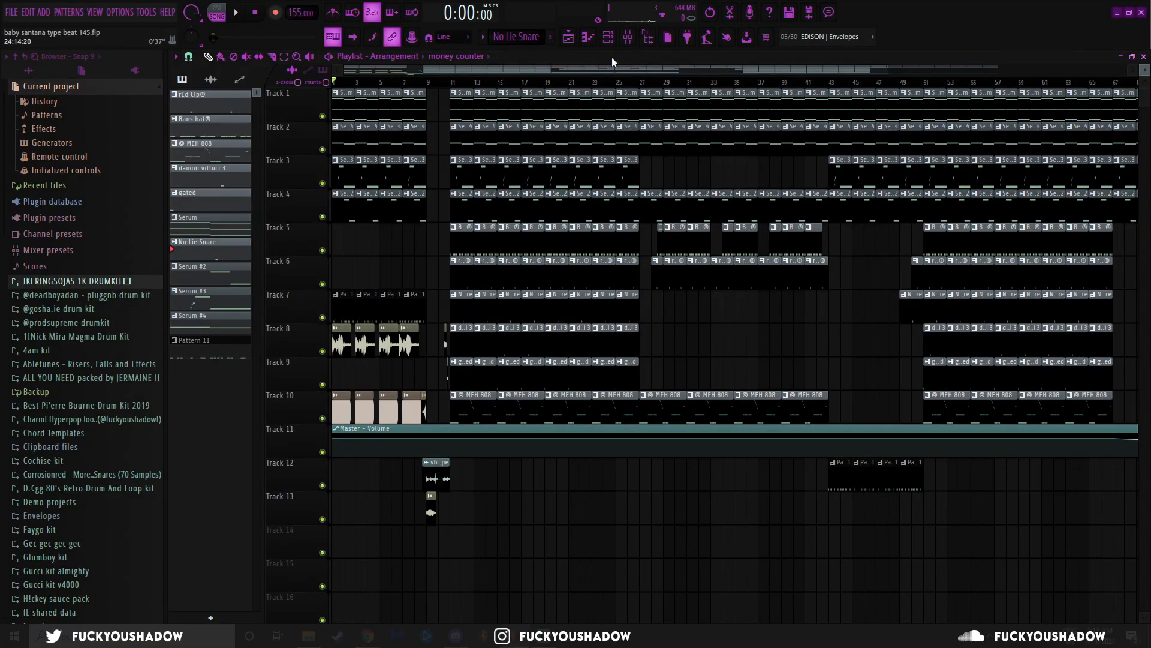
- Open the channel rack of baby santana type beat 145.flp and show the 07_Snare_02_SP and rEd Clp samples
click(608, 38)
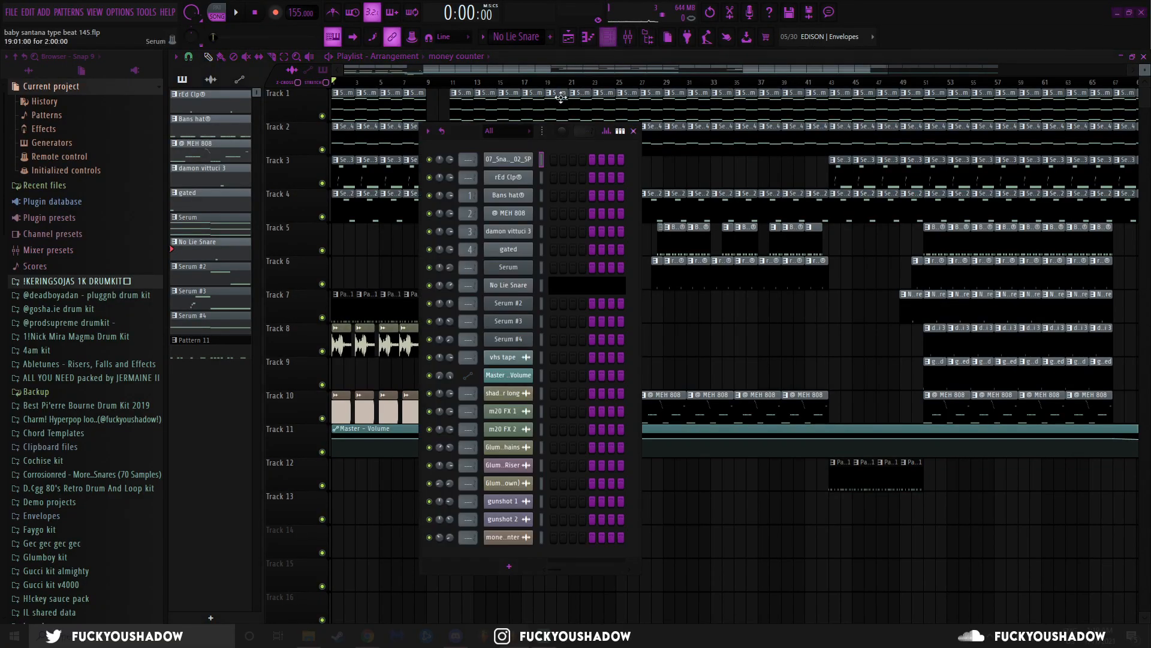
click(513, 160)
drag(366, 220, 272, 199)
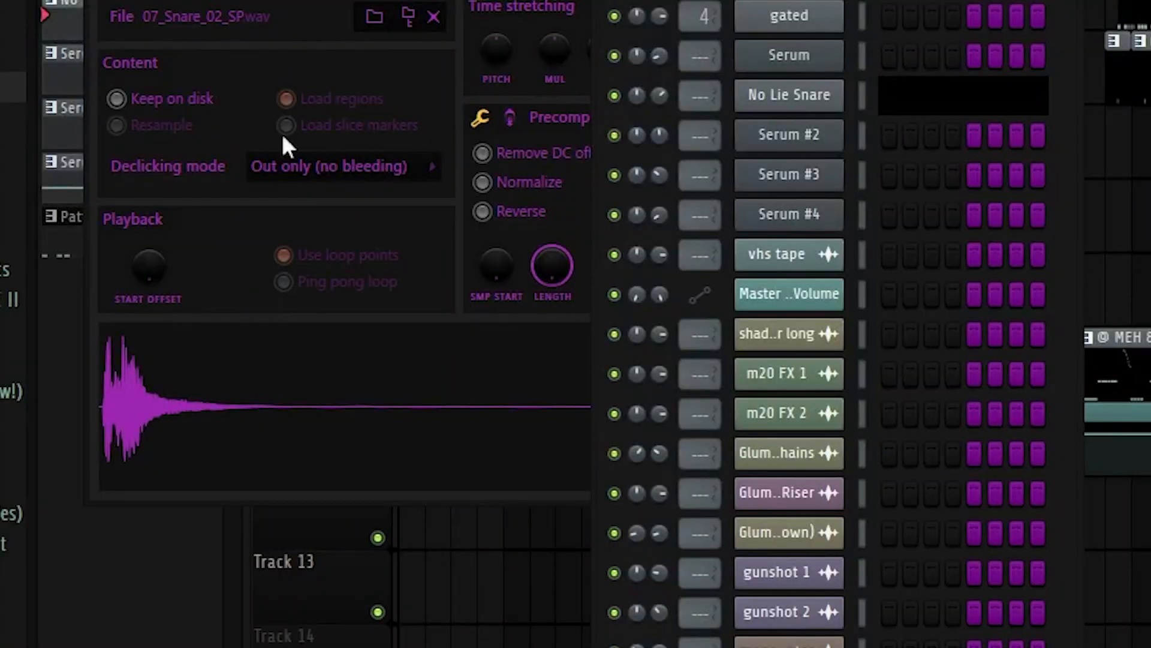
click(517, 161)
click(525, 179)
drag(343, 148, 315, 138)
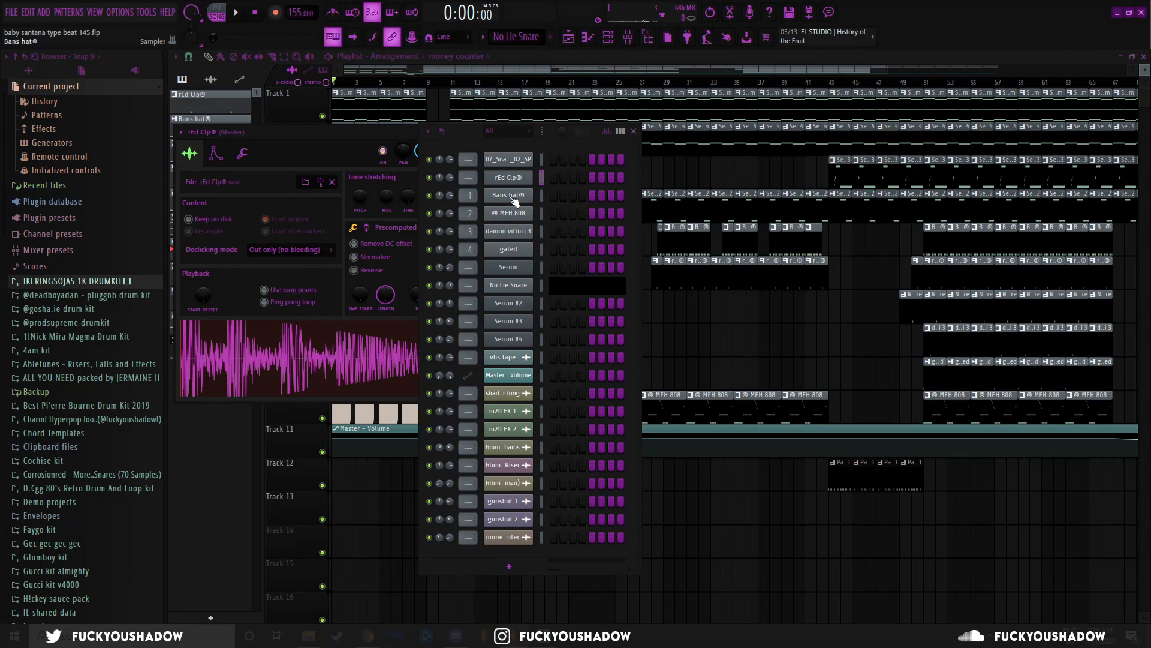
- Preview the Bans hat sample and show the MEH 808 sample in their channel settings
click(510, 196)
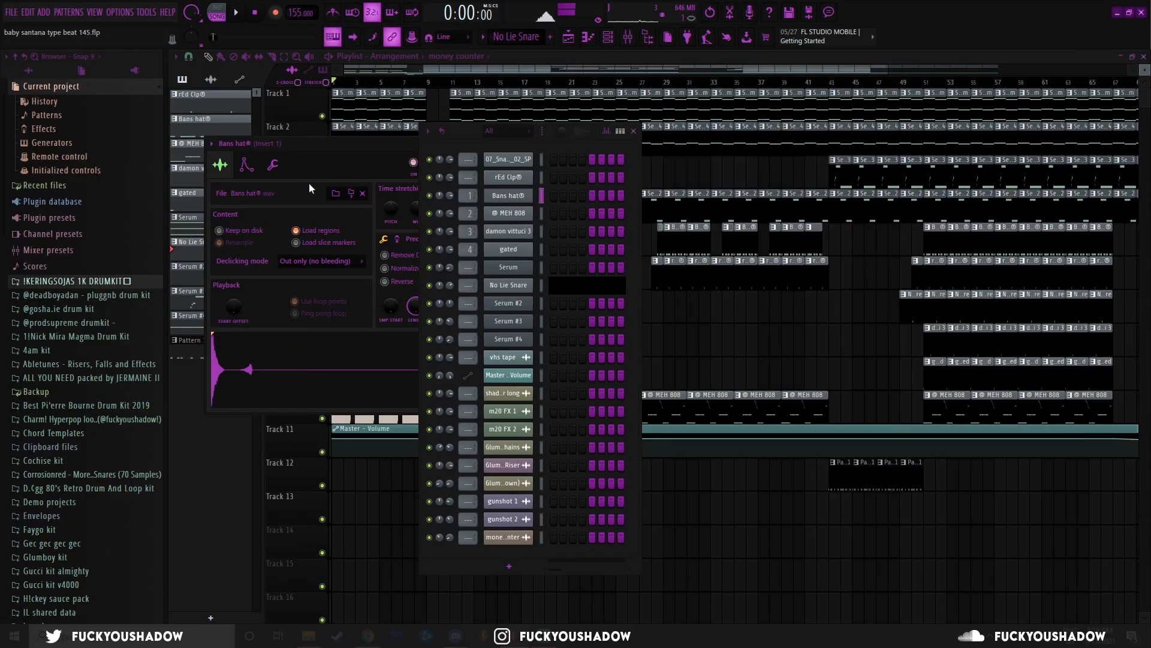
key(Down)
drag(334, 160, 218, 151)
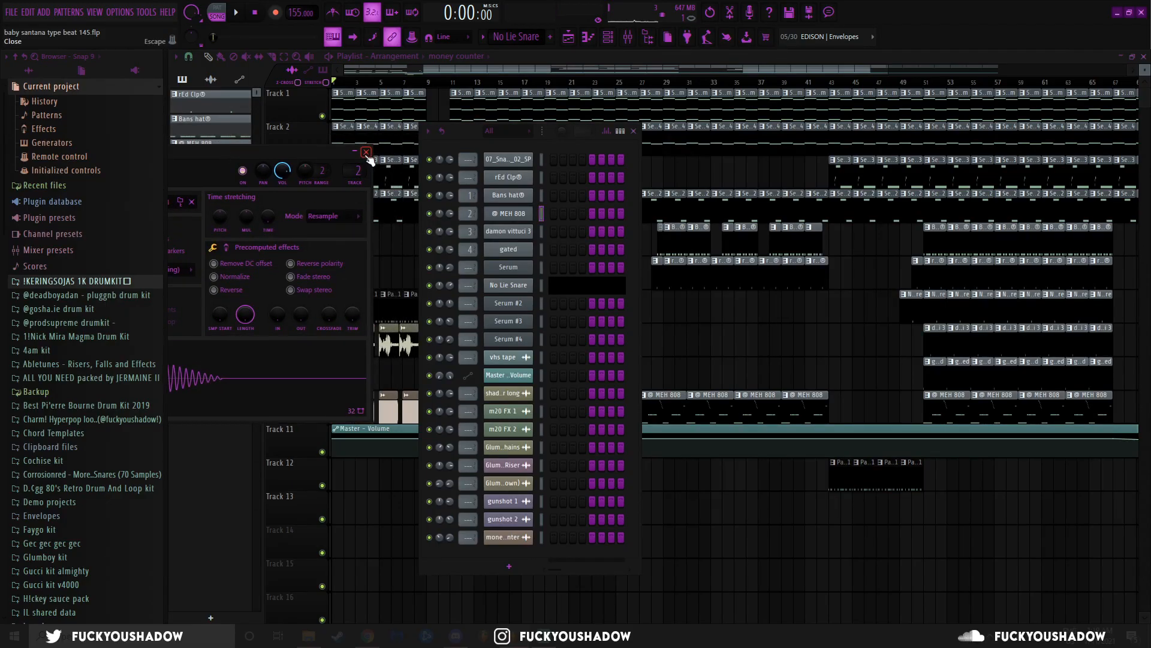
click(369, 156)
- Show the damon vittuci 3 and gated samples in their channel settings
click(508, 231)
drag(288, 174, 314, 174)
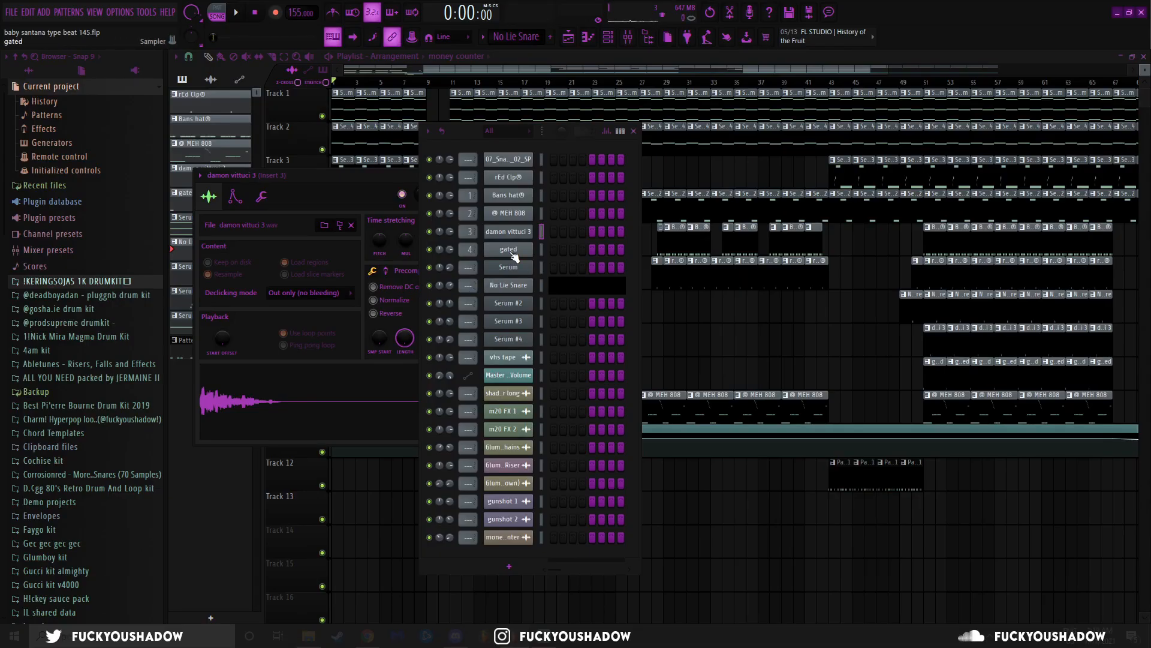
click(512, 251)
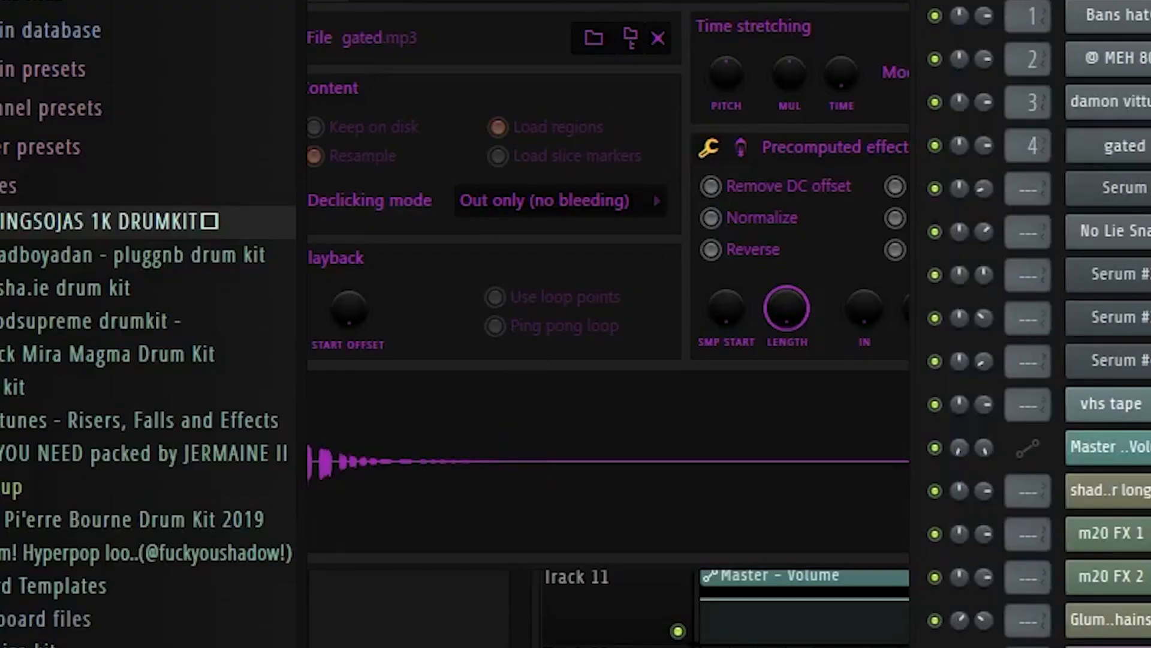
drag(365, 159, 249, 169)
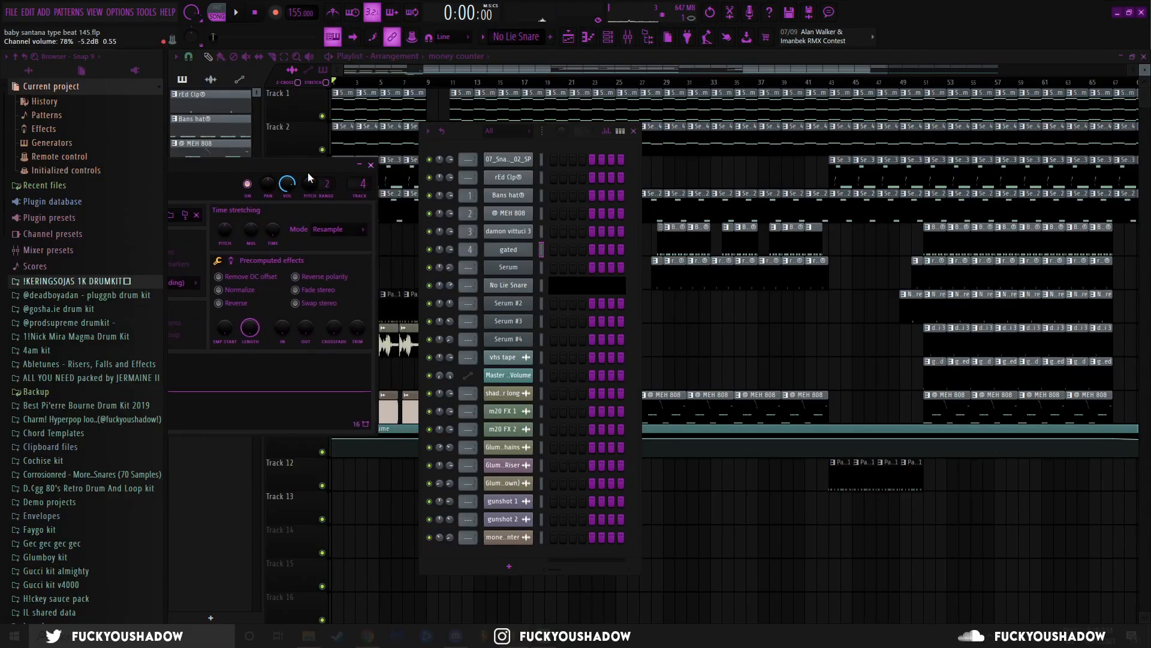
click(370, 167)
- Show the No Lie Snare sample in its channel settings and close them
click(508, 286)
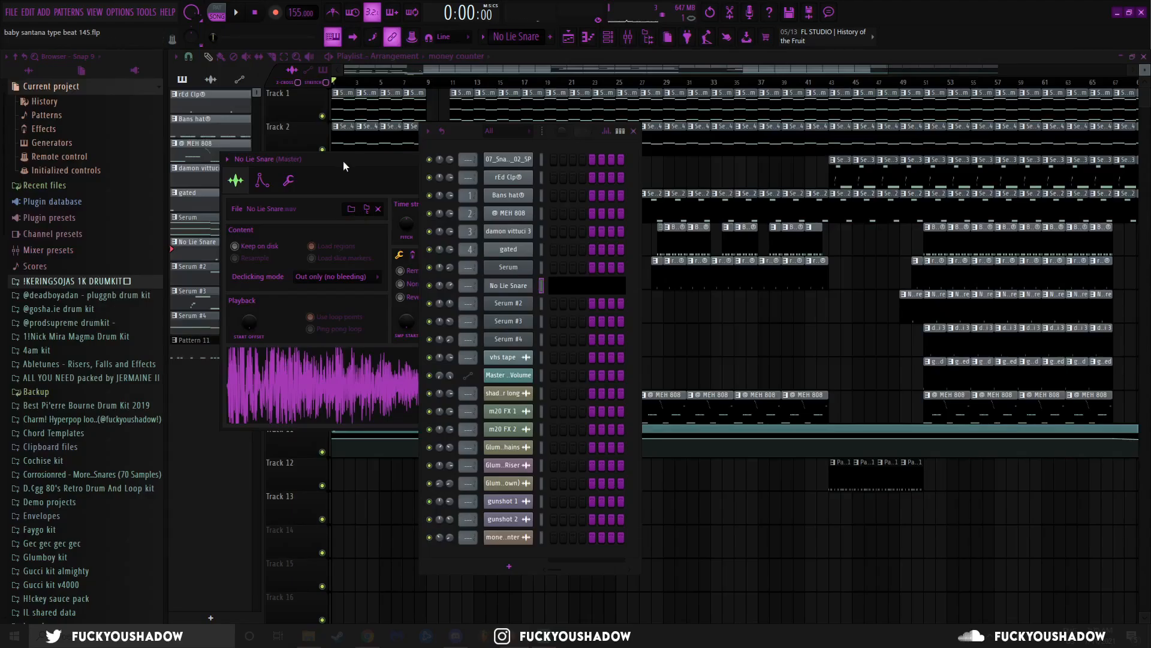
drag(344, 160, 198, 174)
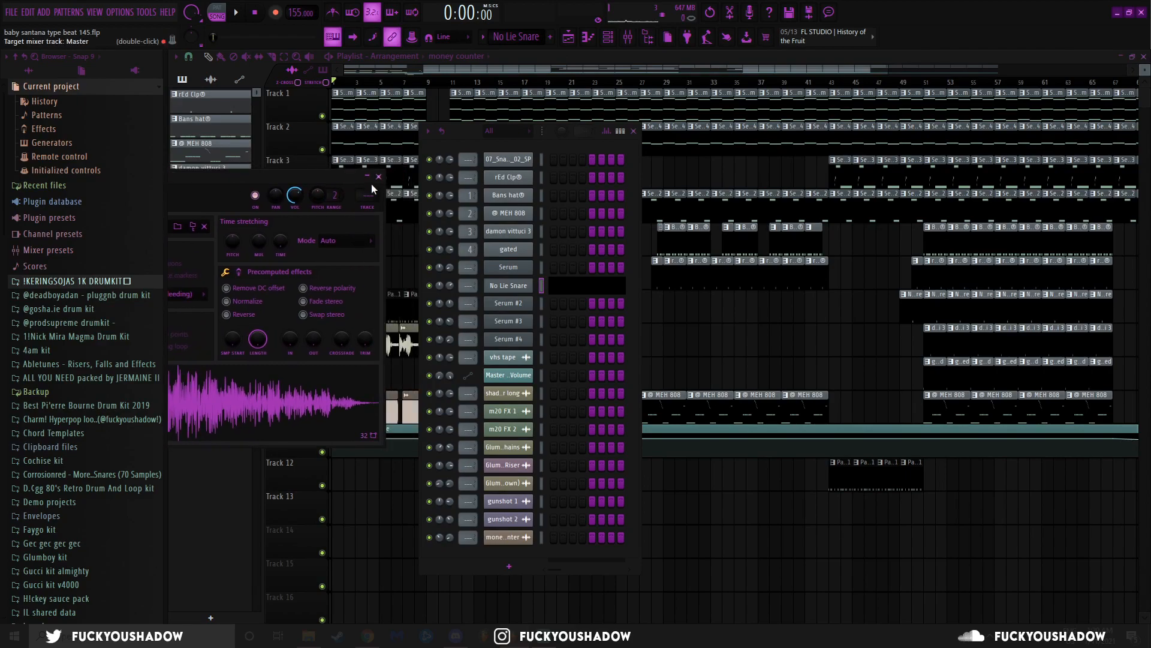
click(508, 285)
- Open the Serum #2 channel's synth and check which preset bank its sound comes from
click(508, 303)
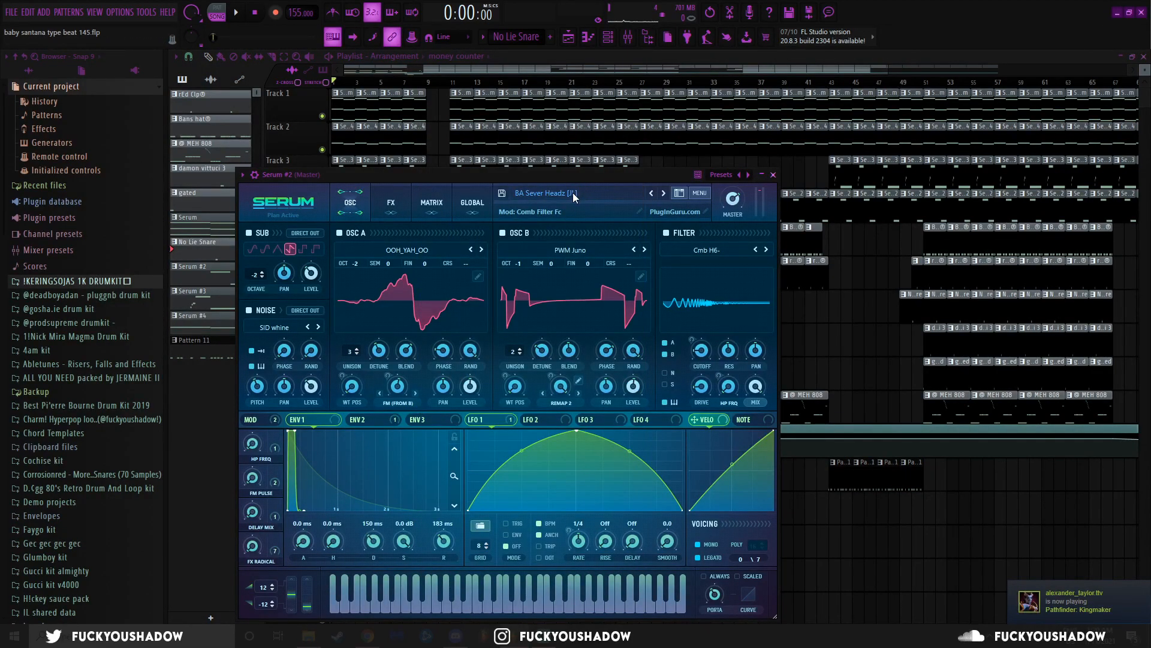
click(574, 194)
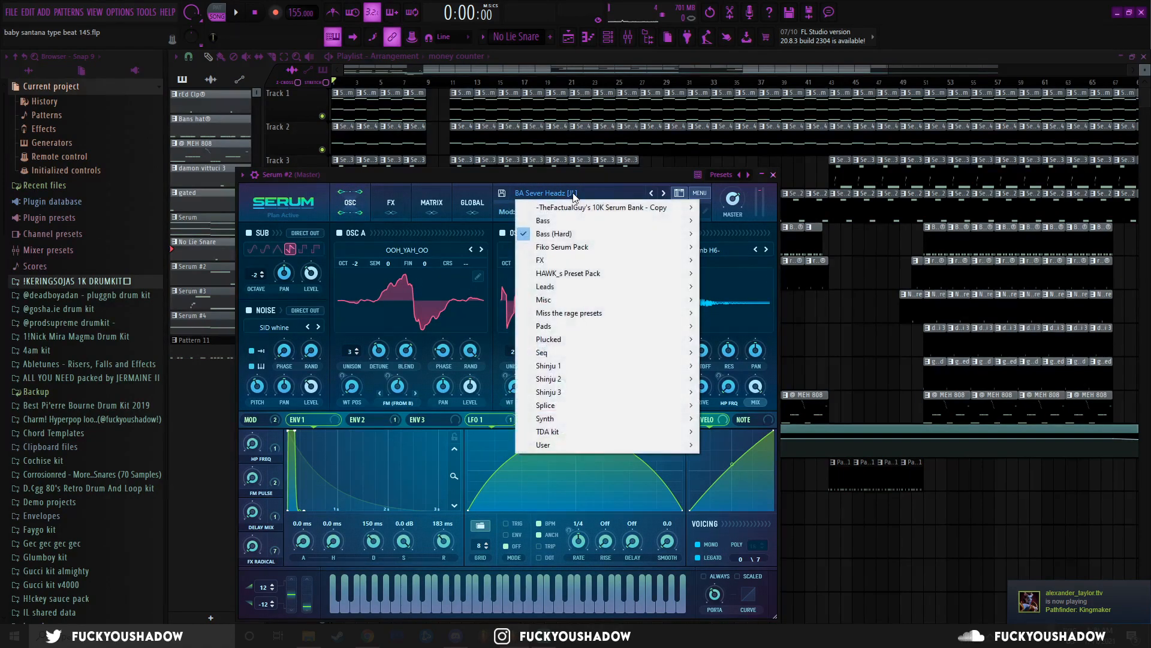
click(573, 194)
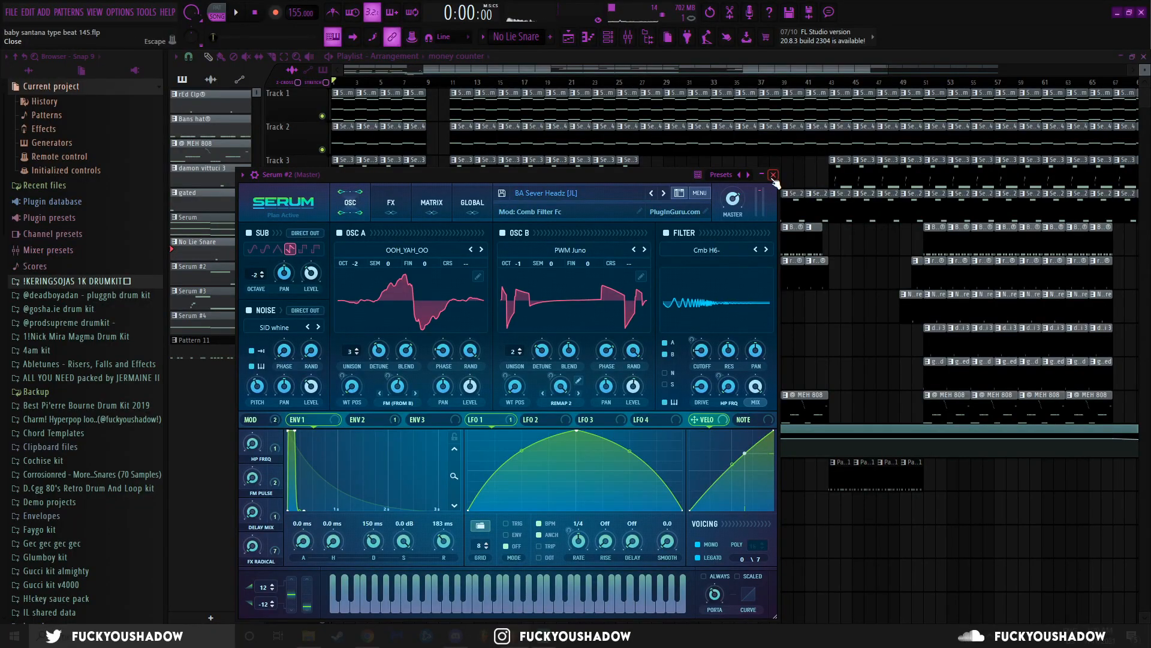
click(775, 177)
- Show the Serum presets used on the Serum #3 and Serum #4 channels
click(612, 41)
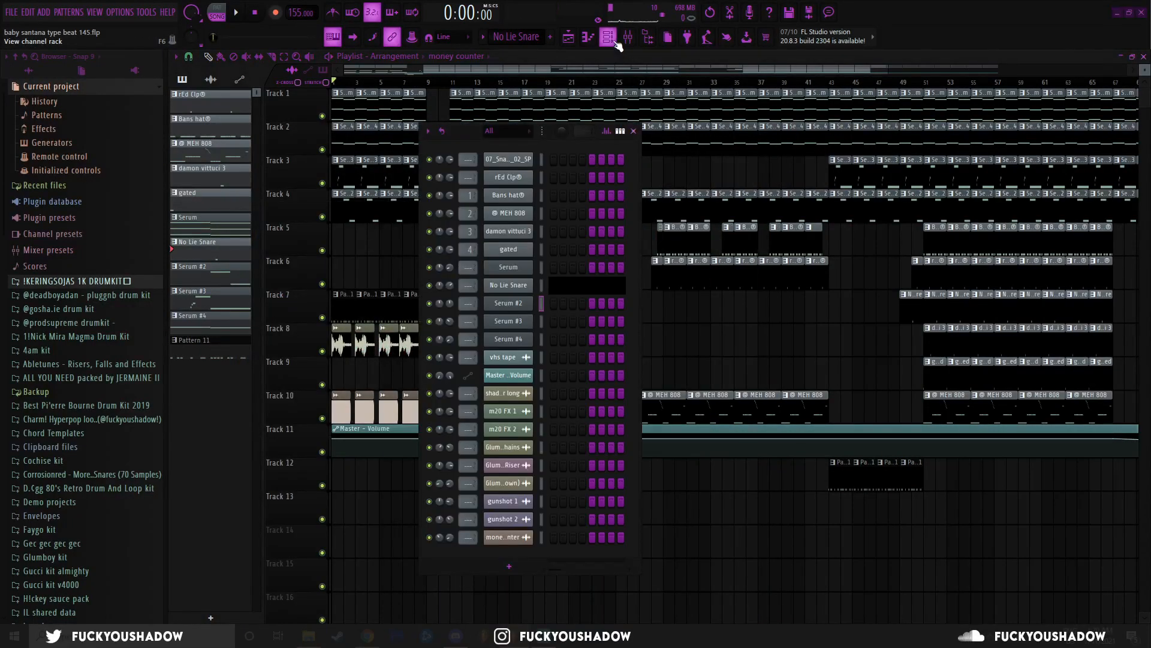
click(495, 321)
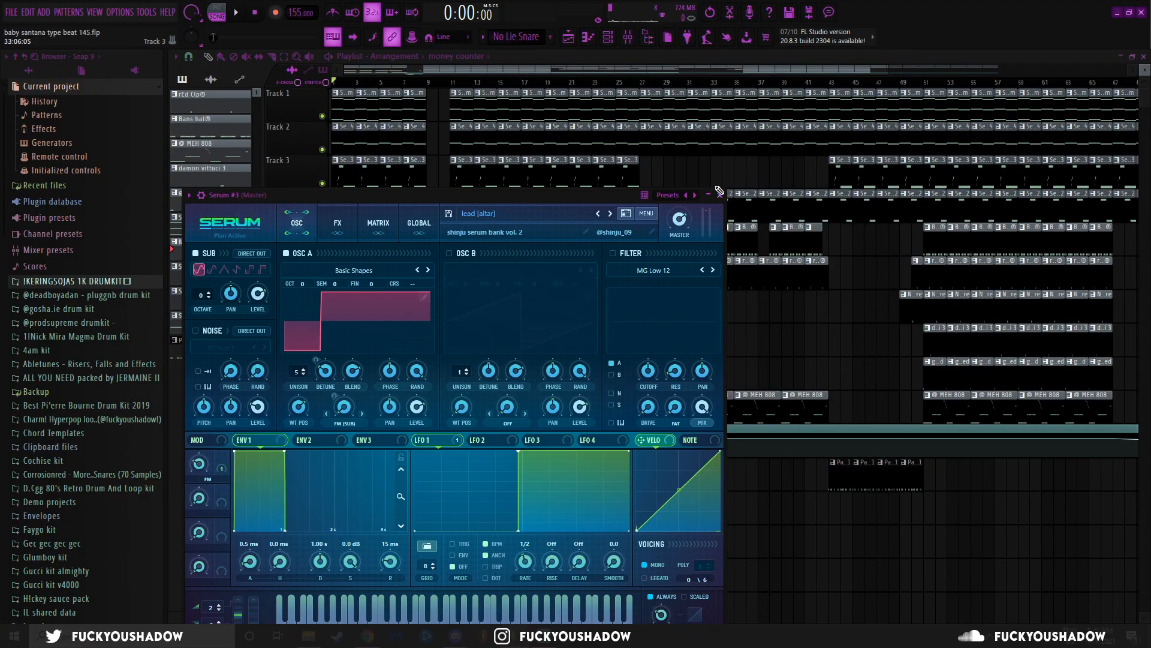
click(719, 192)
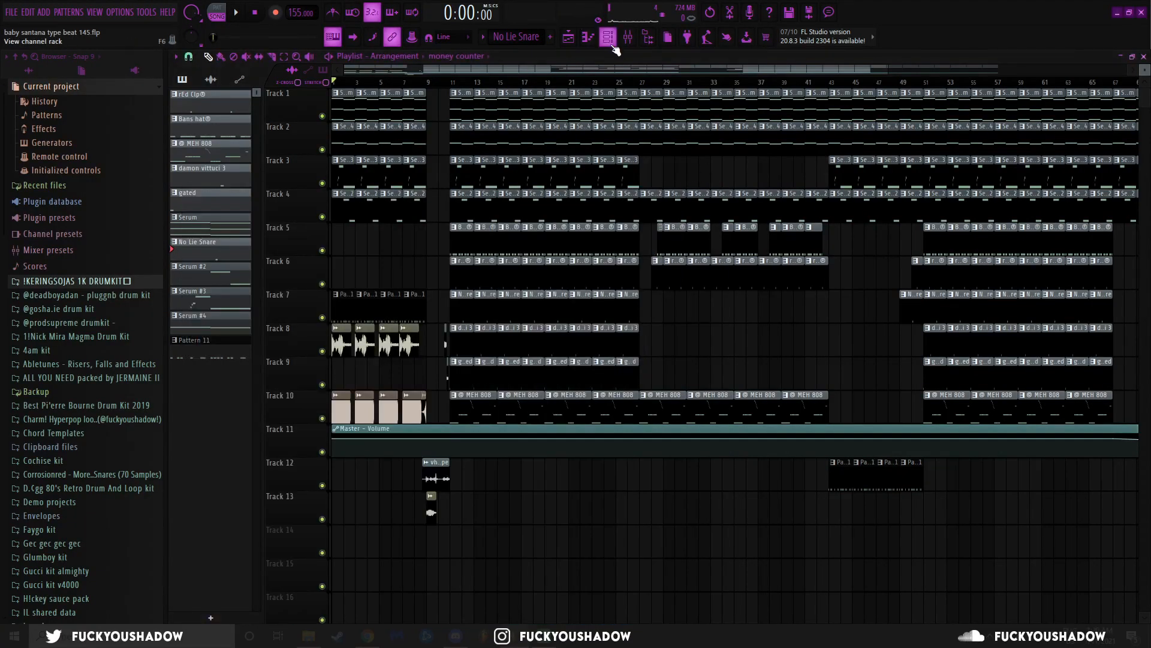
click(608, 38)
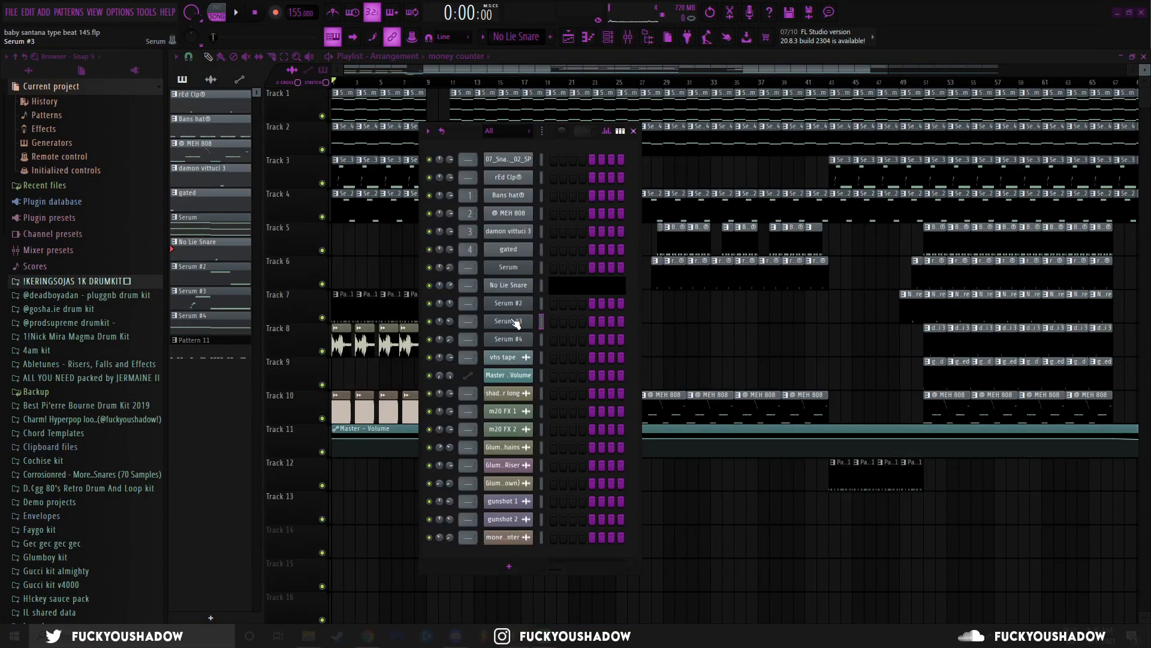
click(510, 341)
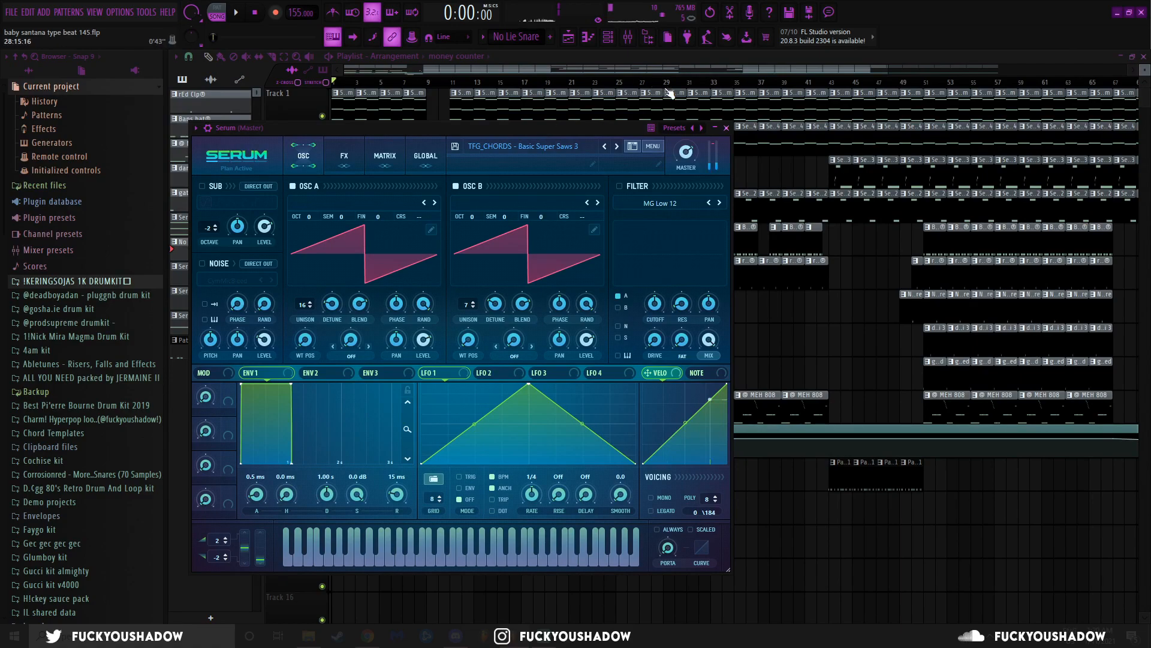
- Close the Serum #4 synth window, then bring up the full channel list and close it to uncover the playlist
click(727, 129)
click(627, 37)
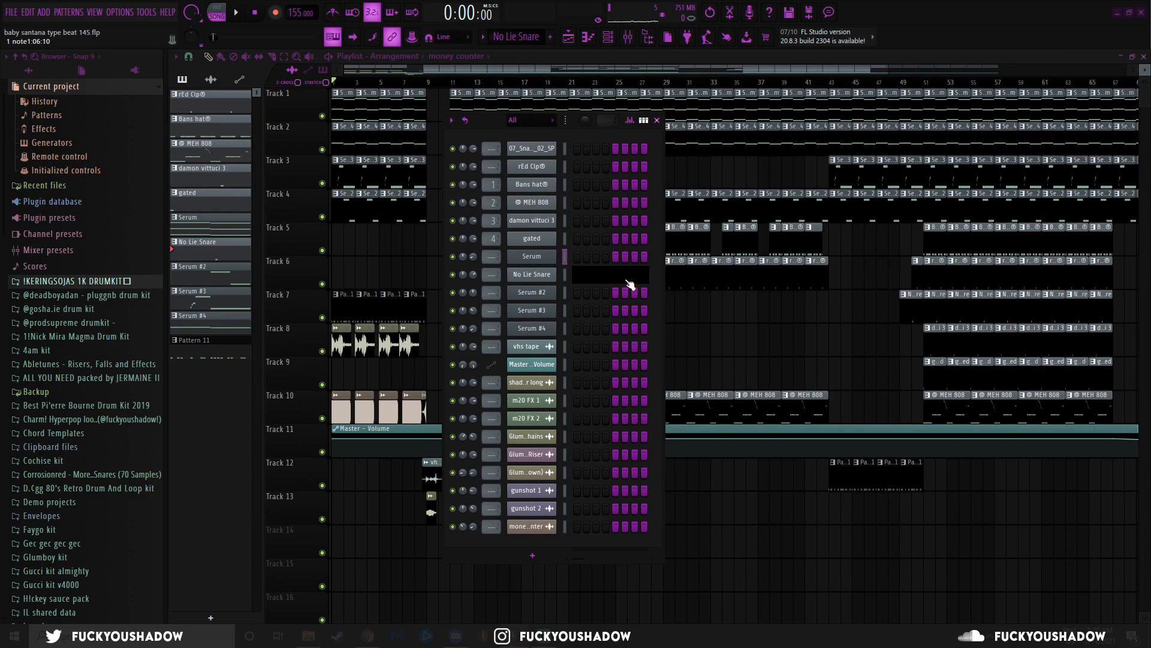
click(657, 120)
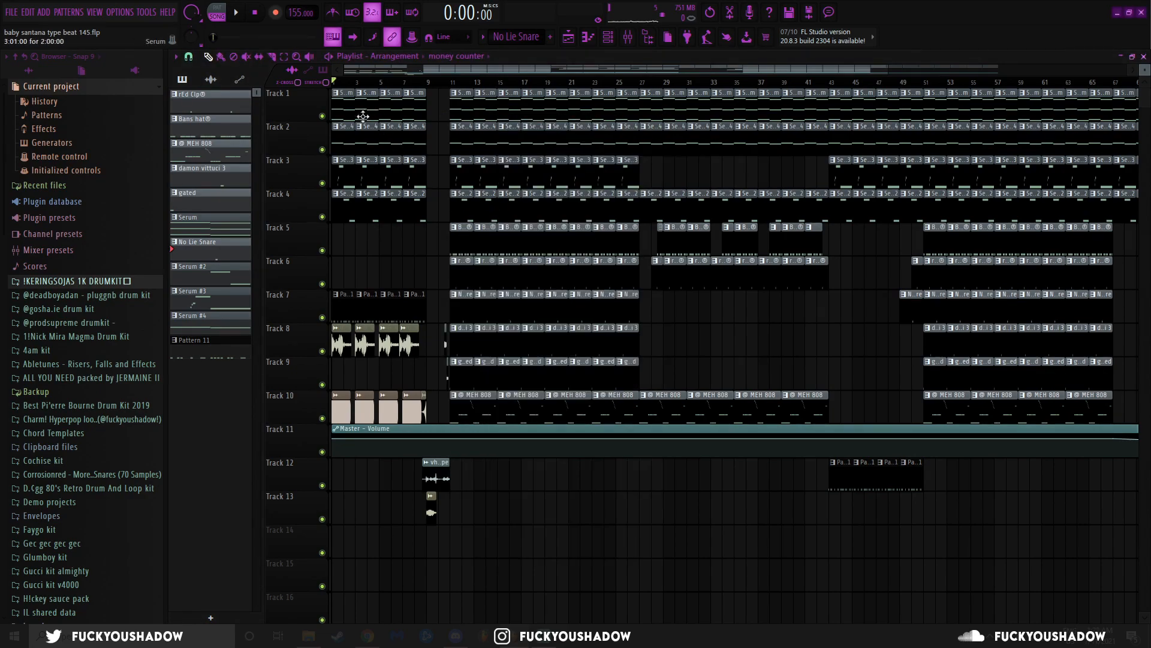
- Open the notes of track 1's Serum pattern in the piano roll and play them back in pattern mode
double_click(342, 105)
scroll(348, 113, up, 1)
key(ctrl+Down)
key(ctrl+Down)
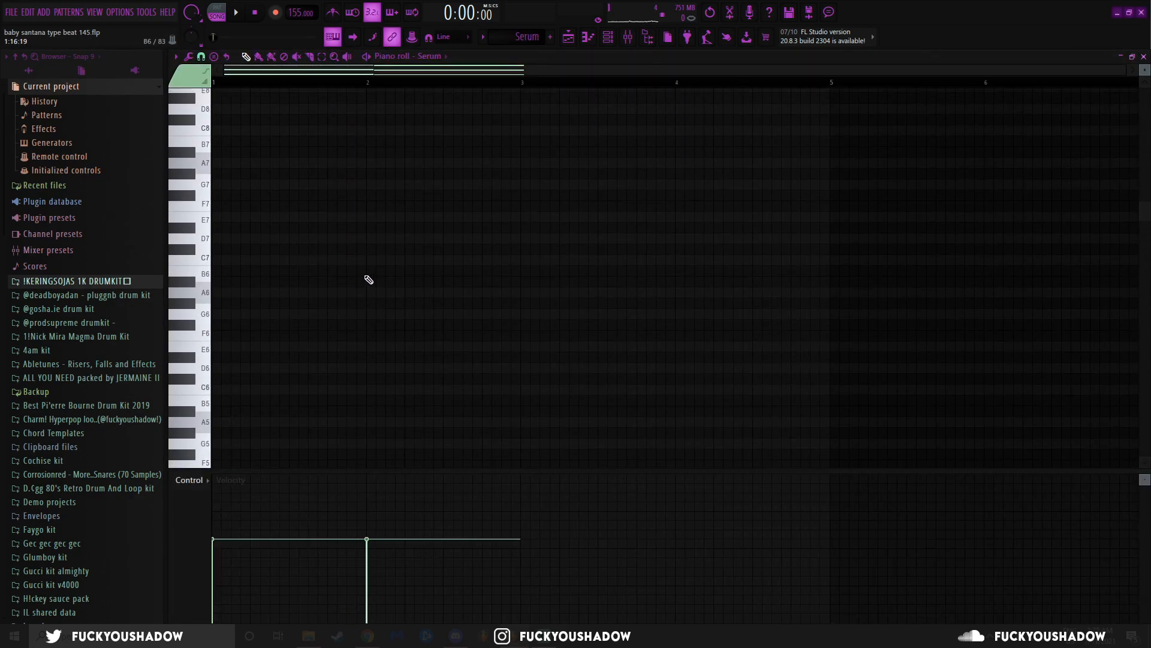
scroll(366, 288, down, 8)
scroll(360, 291, up, 6)
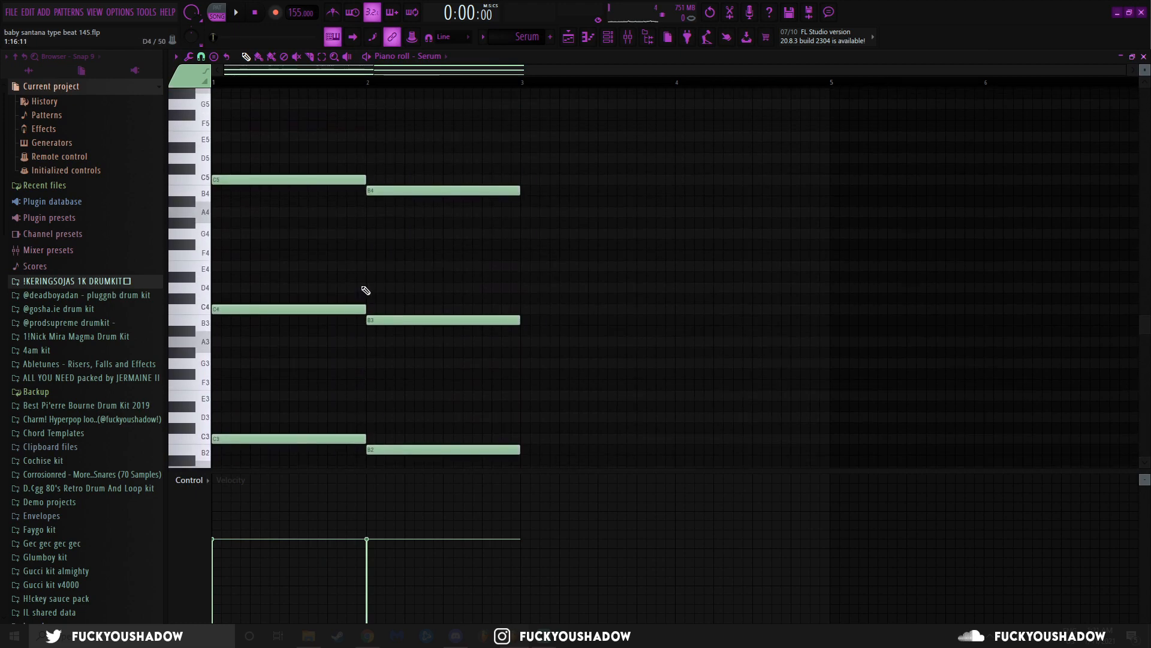
click(219, 10)
key(space)
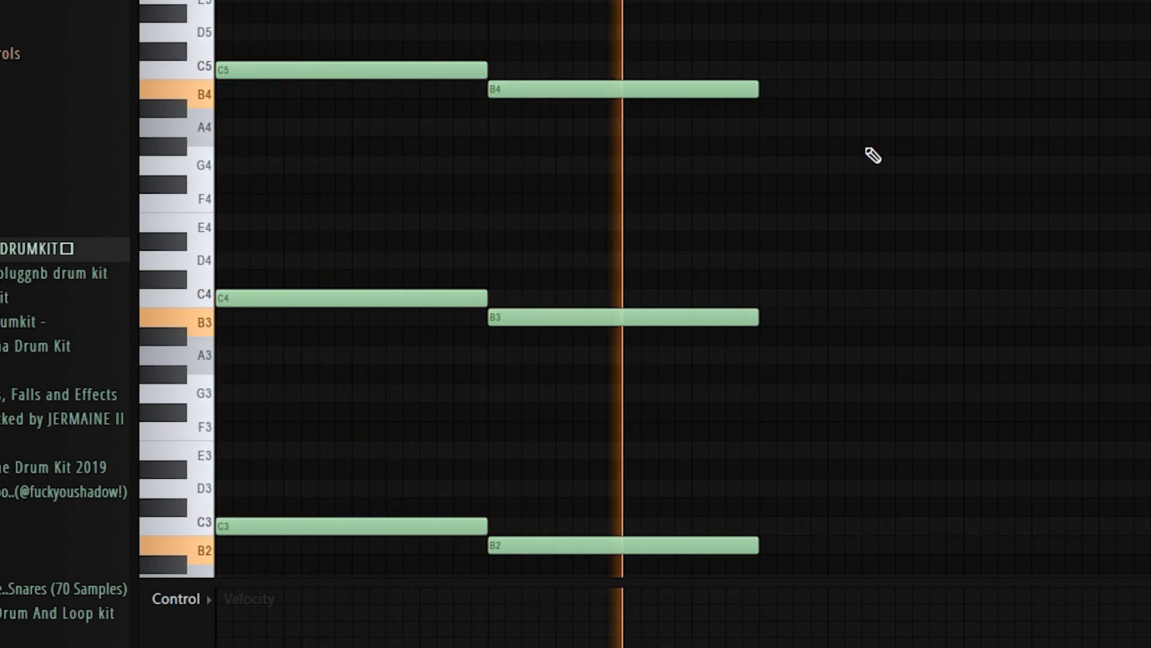
key(space)
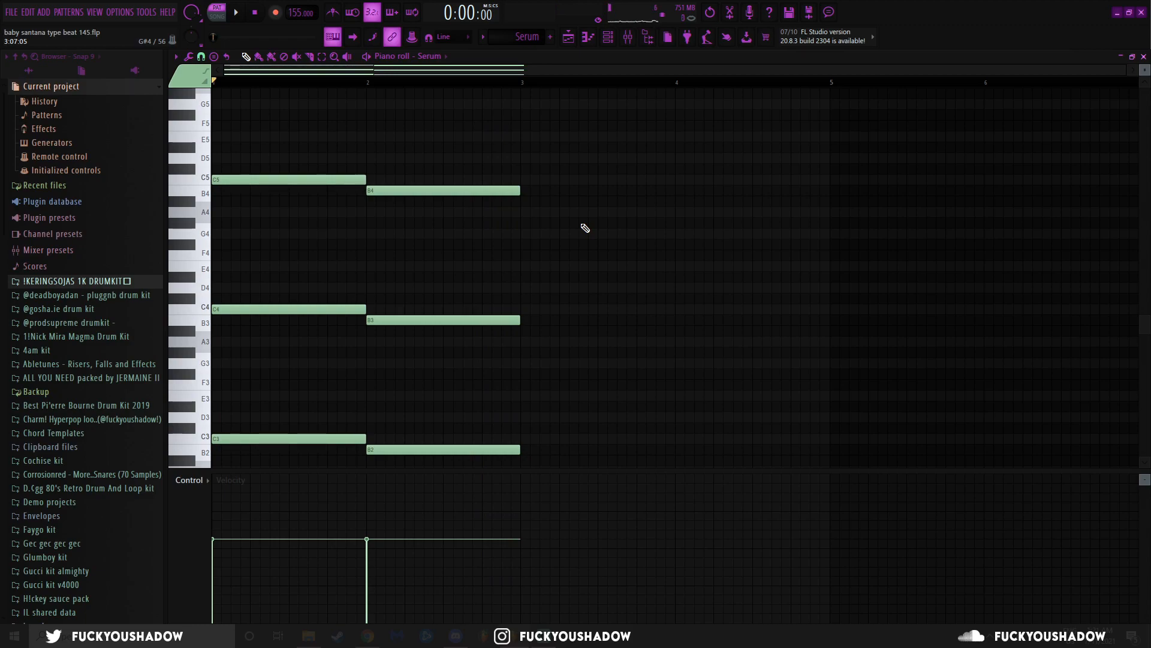
- Open track 2's Serum #4 pattern from the playlist and play back its notes in the piano roll
key(F5)
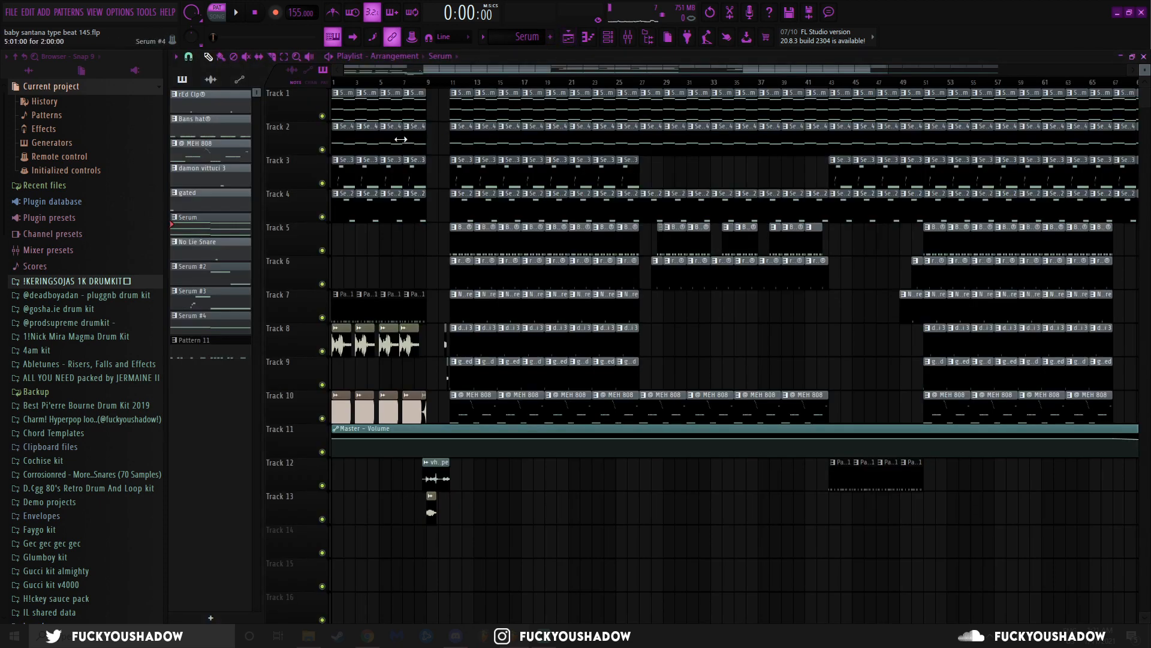
double_click(346, 139)
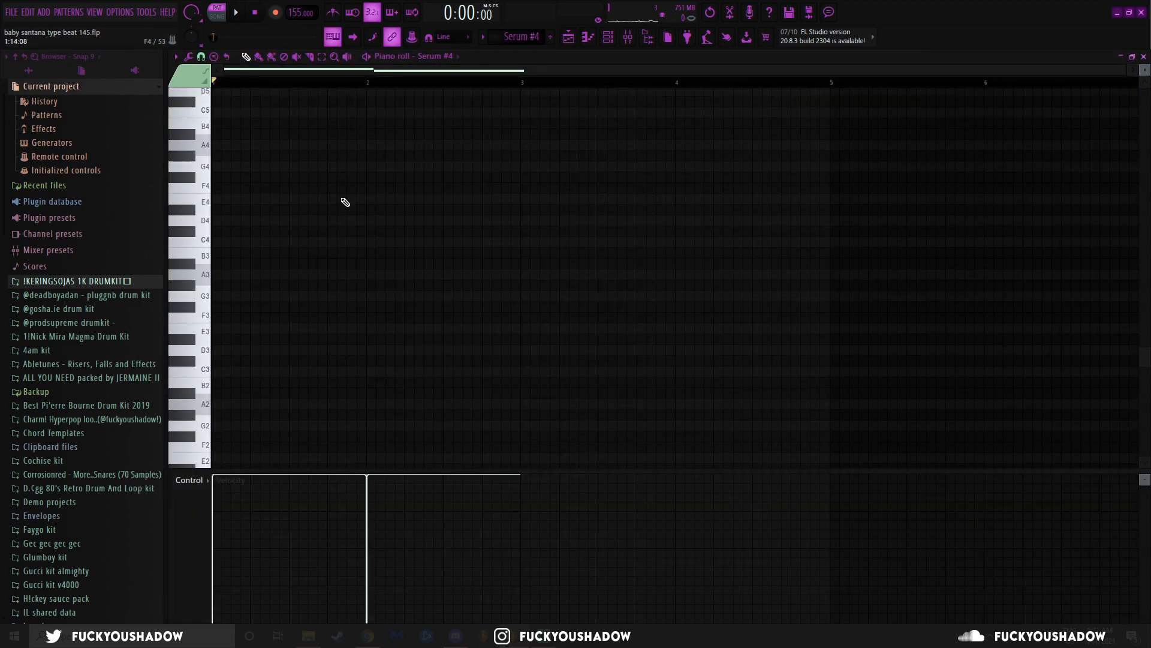
scroll(345, 215, down, 2)
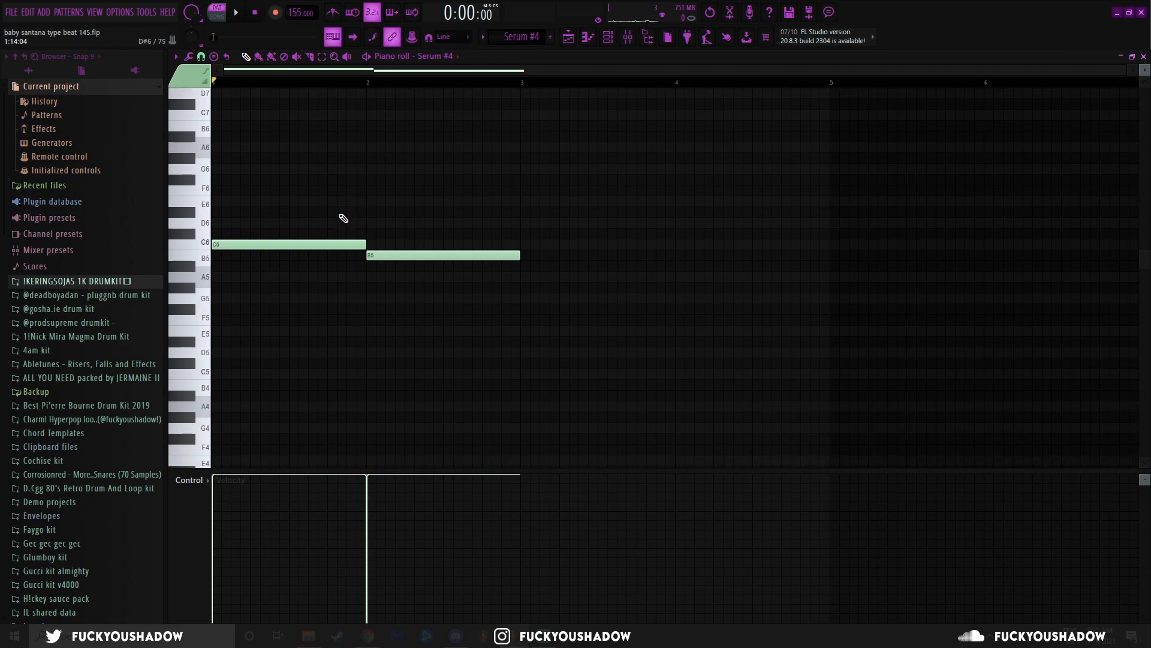
key(space)
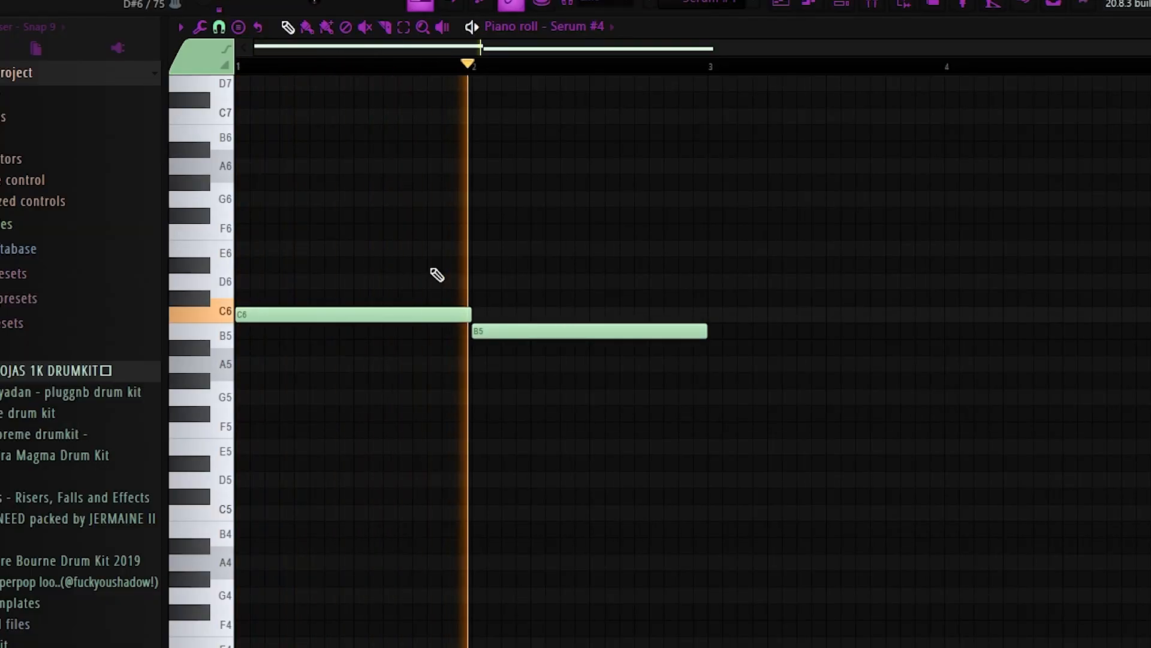
key(space)
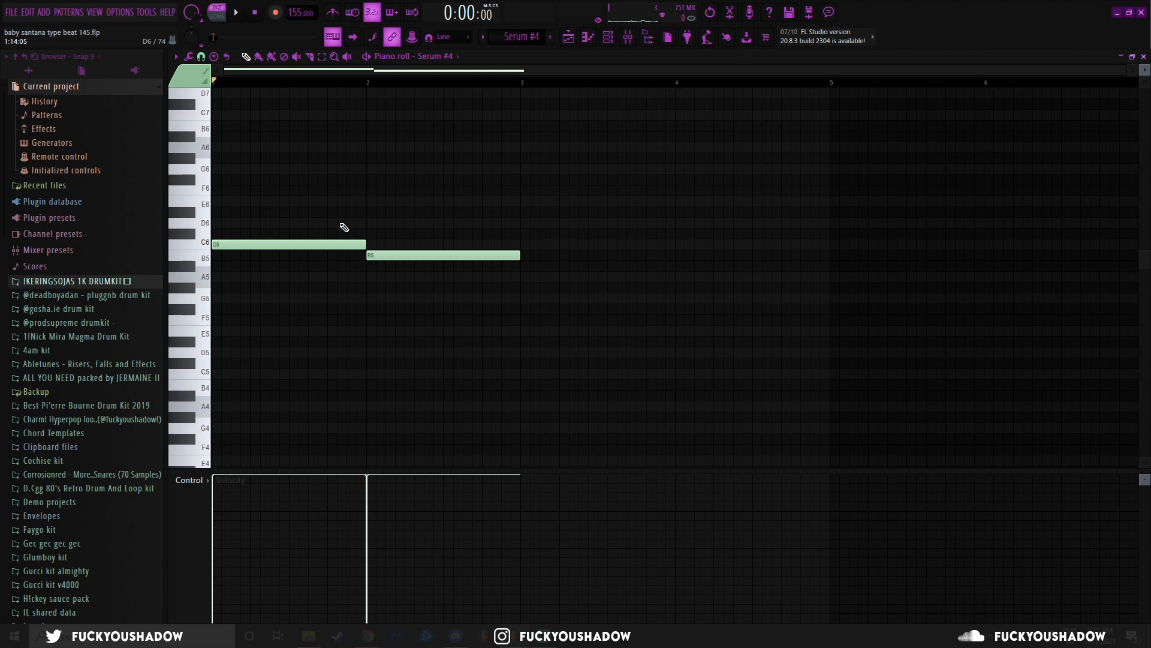
- Open track 3's Serum #3 pattern, play back its melody and show its short rising notes up close
key(F5)
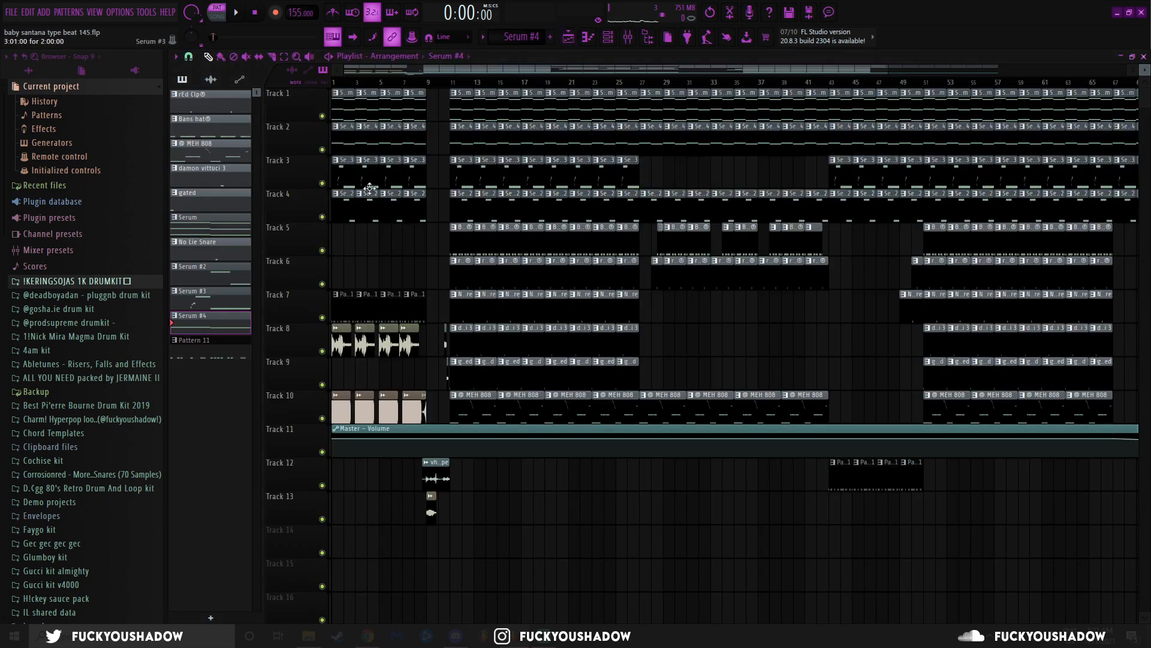
double_click(338, 180)
scroll(334, 172, up, 3)
scroll(334, 172, down, 1)
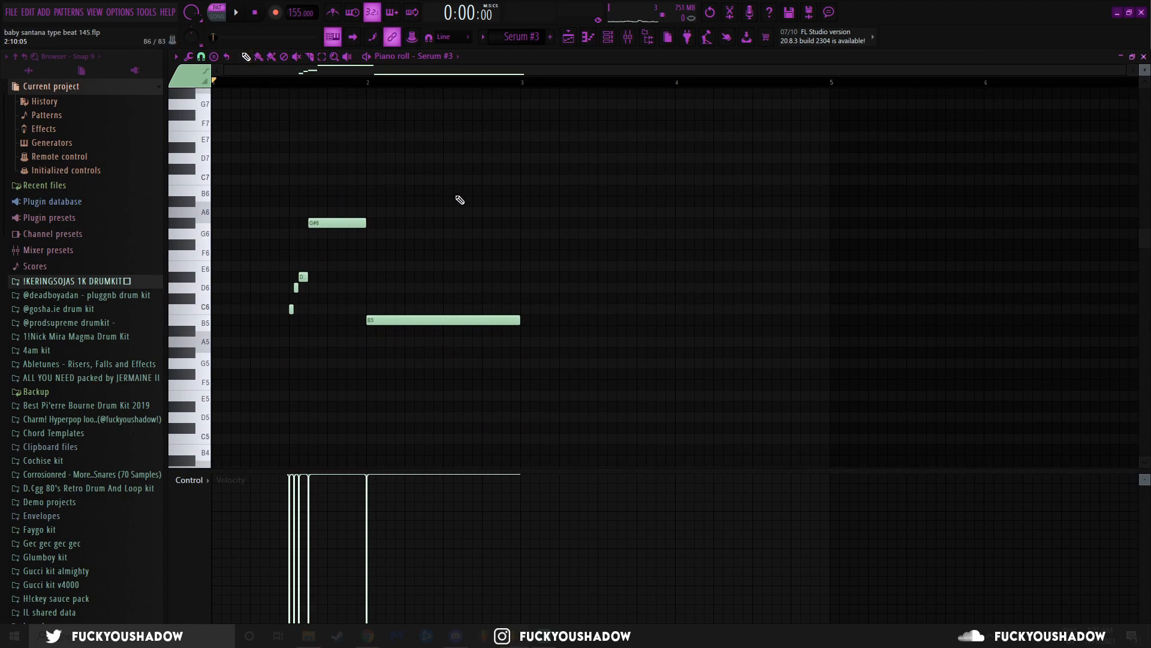
key(space)
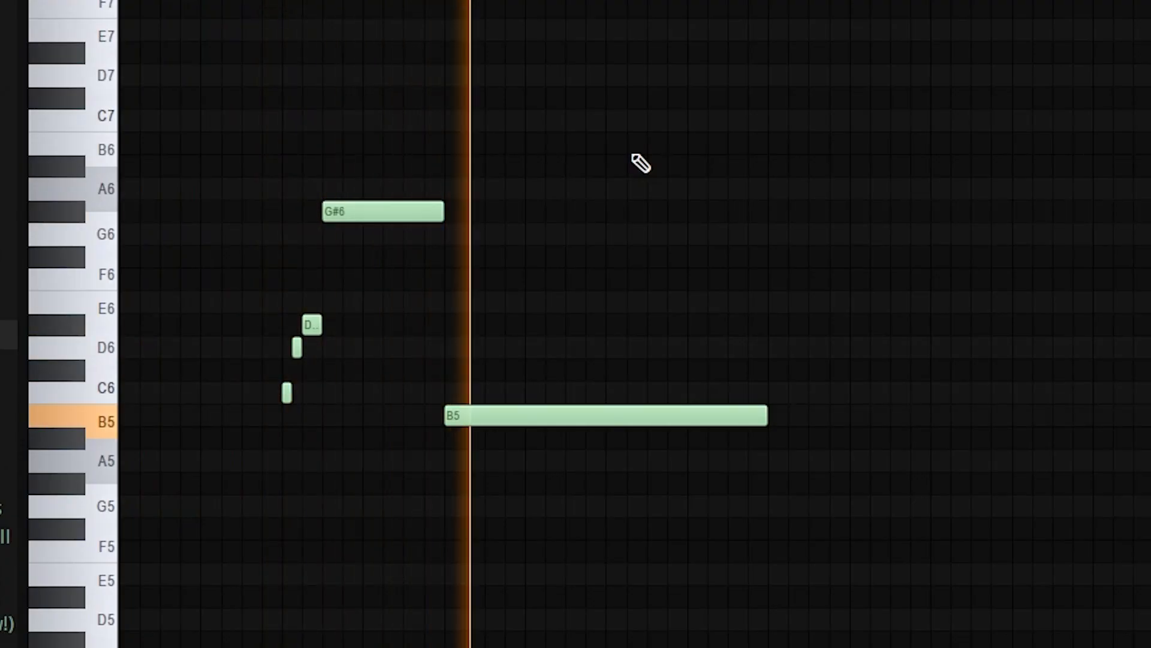
key(space)
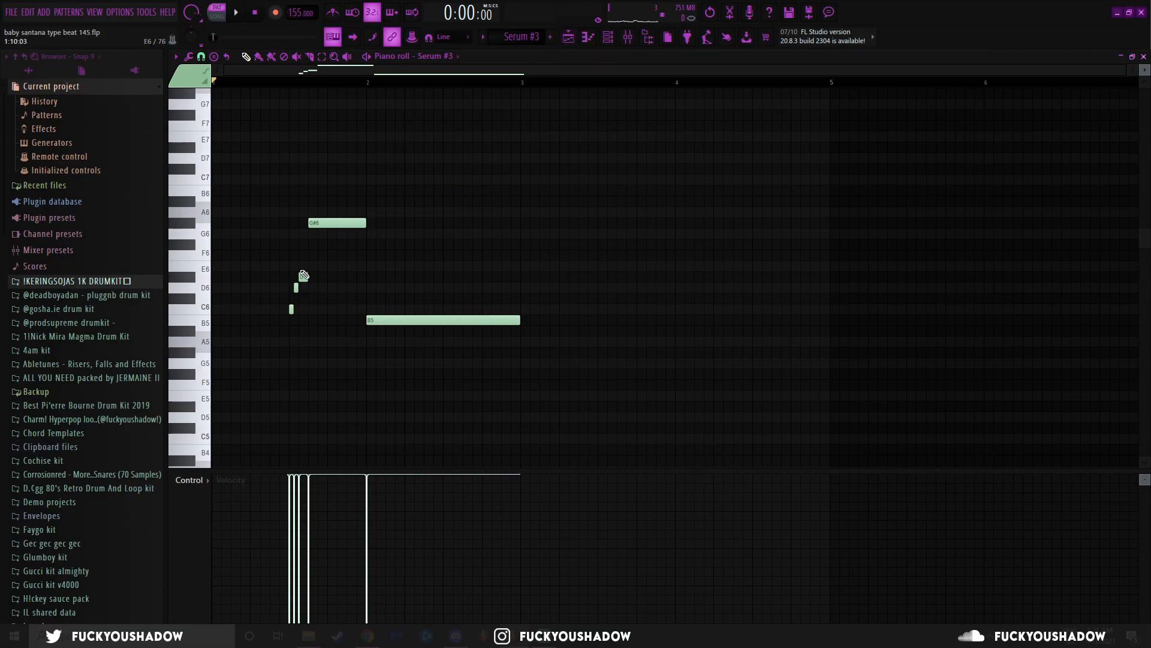
ctrl+scroll(296, 327, up, 5)
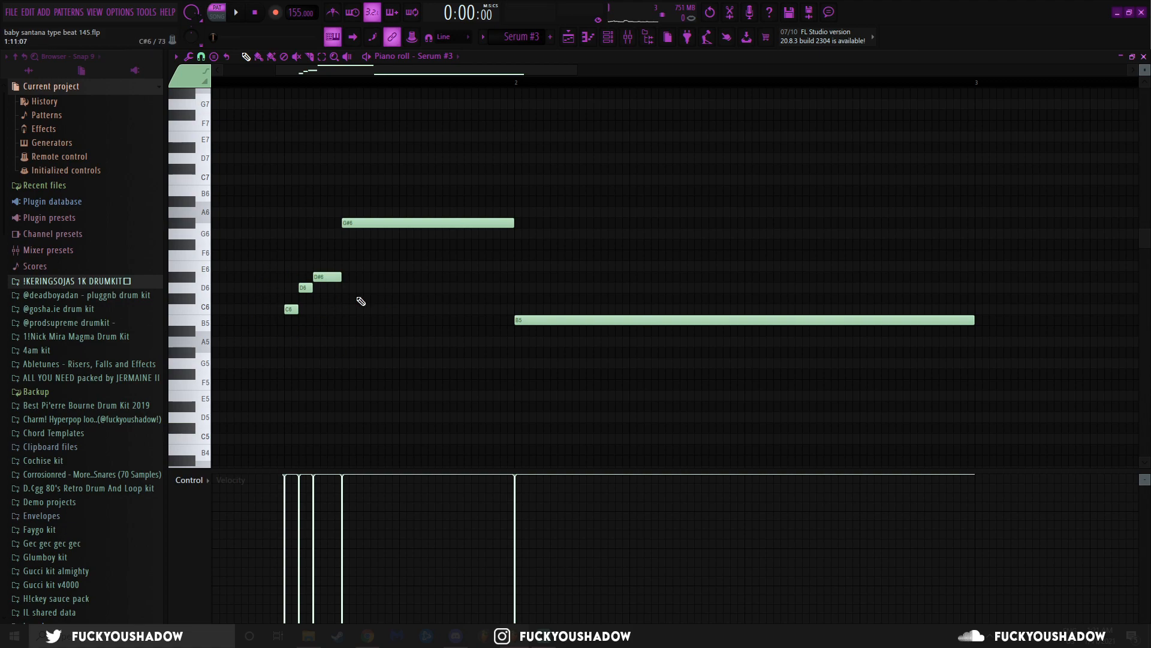
- Open track 4's Serum #2 pattern from the playlist and play back its notes
click(570, 37)
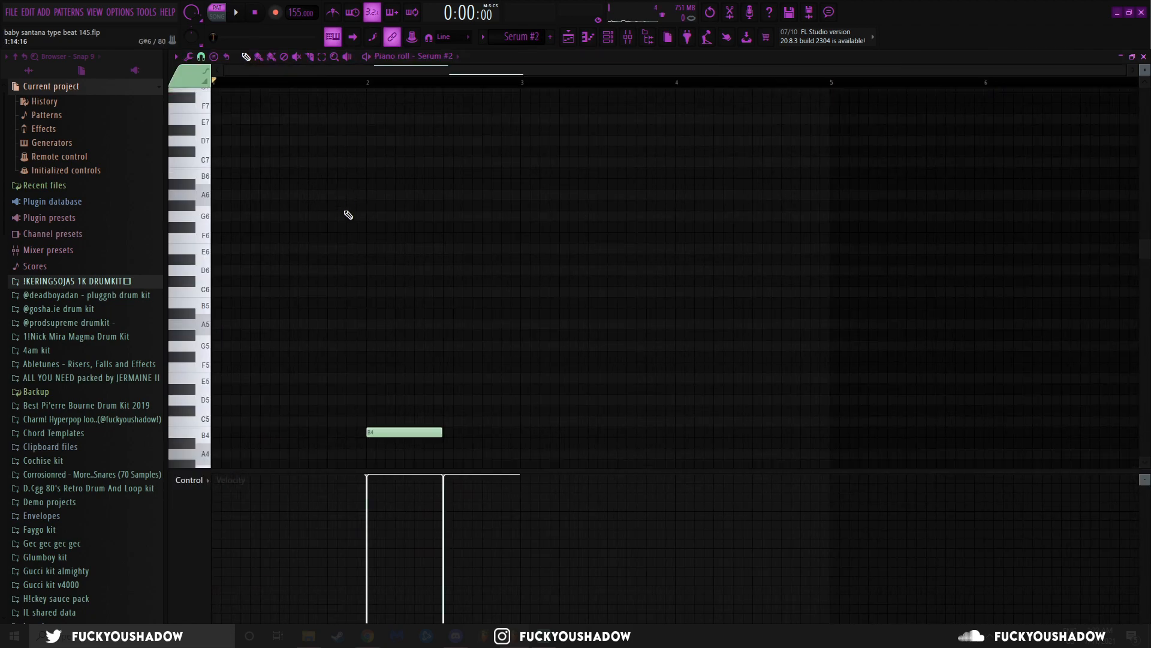
click(340, 82)
key(space)
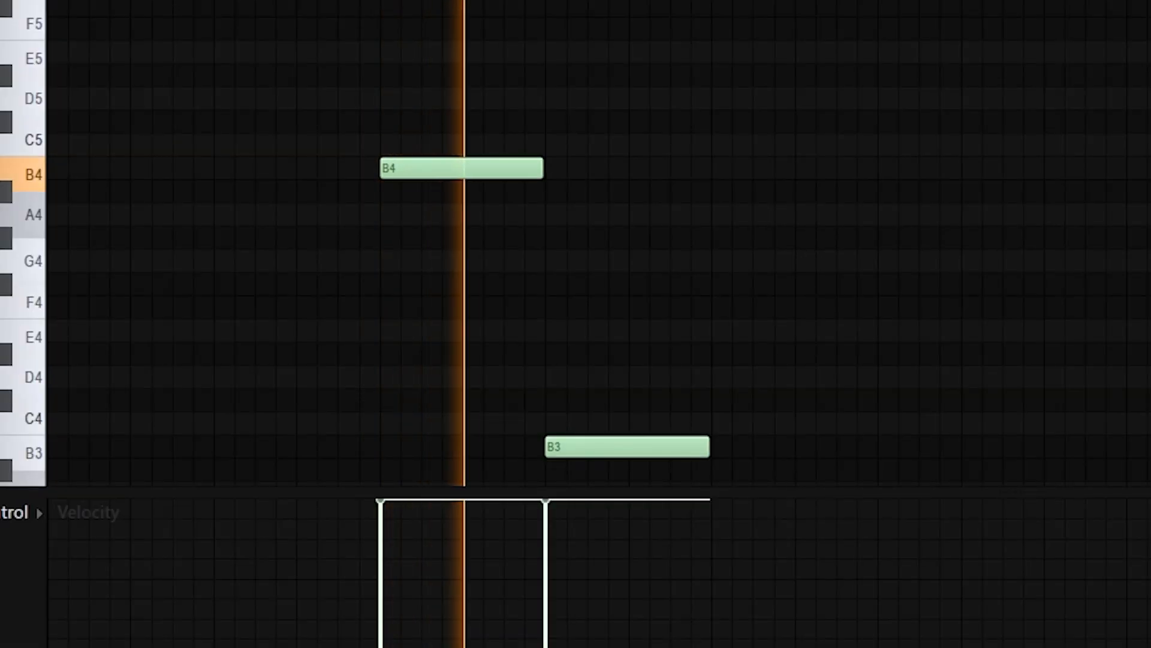
key(space)
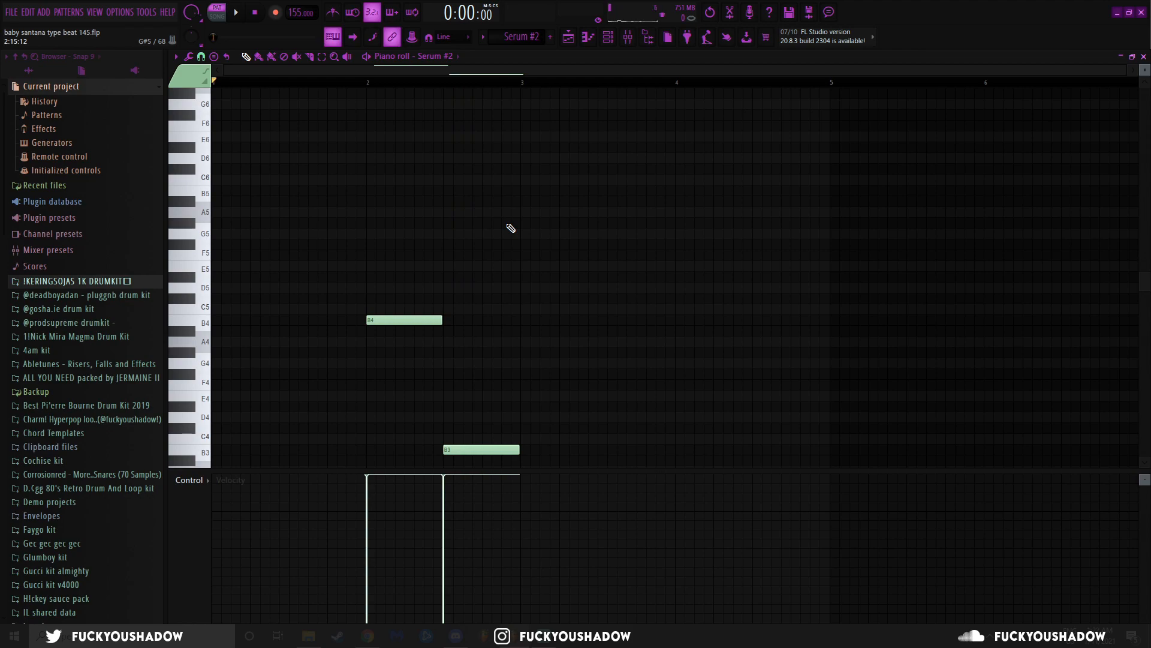
- Show Pattern 11's 07_Snare_02_SP notes in the piano roll and play them back
click(569, 41)
click(573, 39)
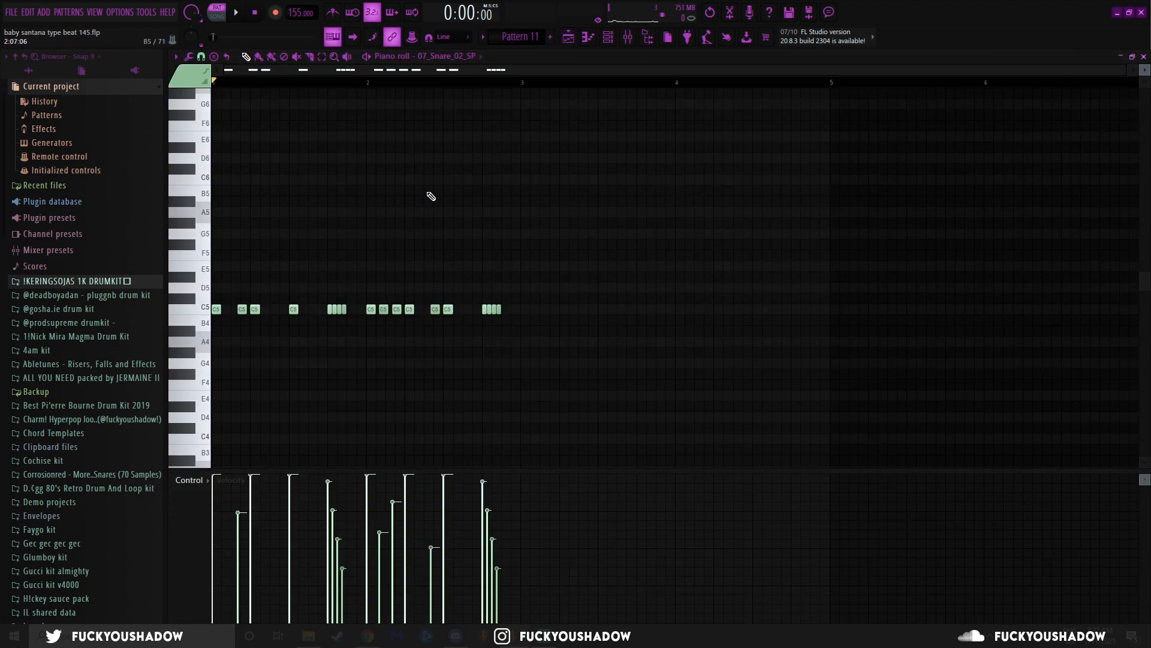
key(space)
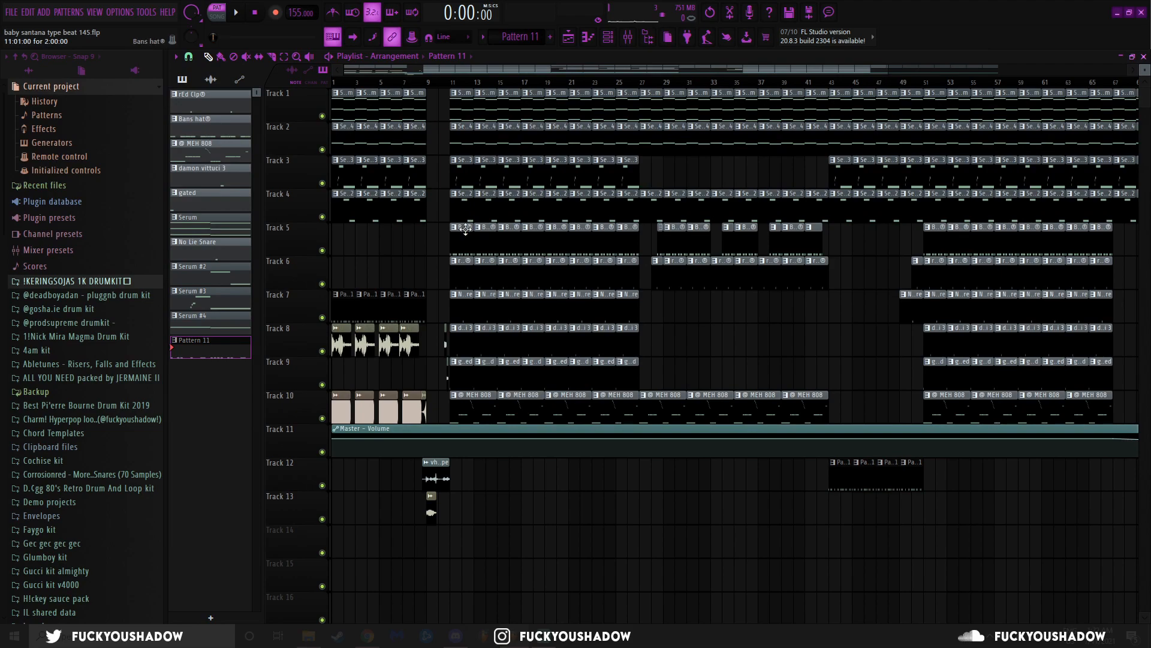
- Open track 5's Bans hat pattern at bar 11 and play back its hi-hat notes
double_click(466, 243)
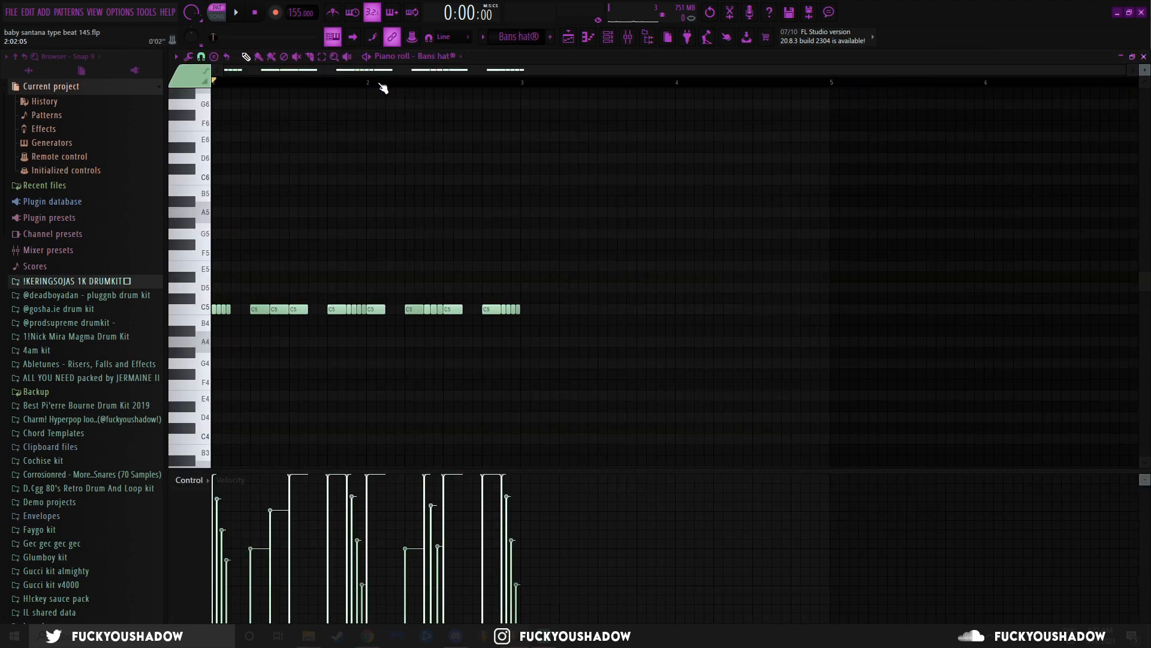
key(space)
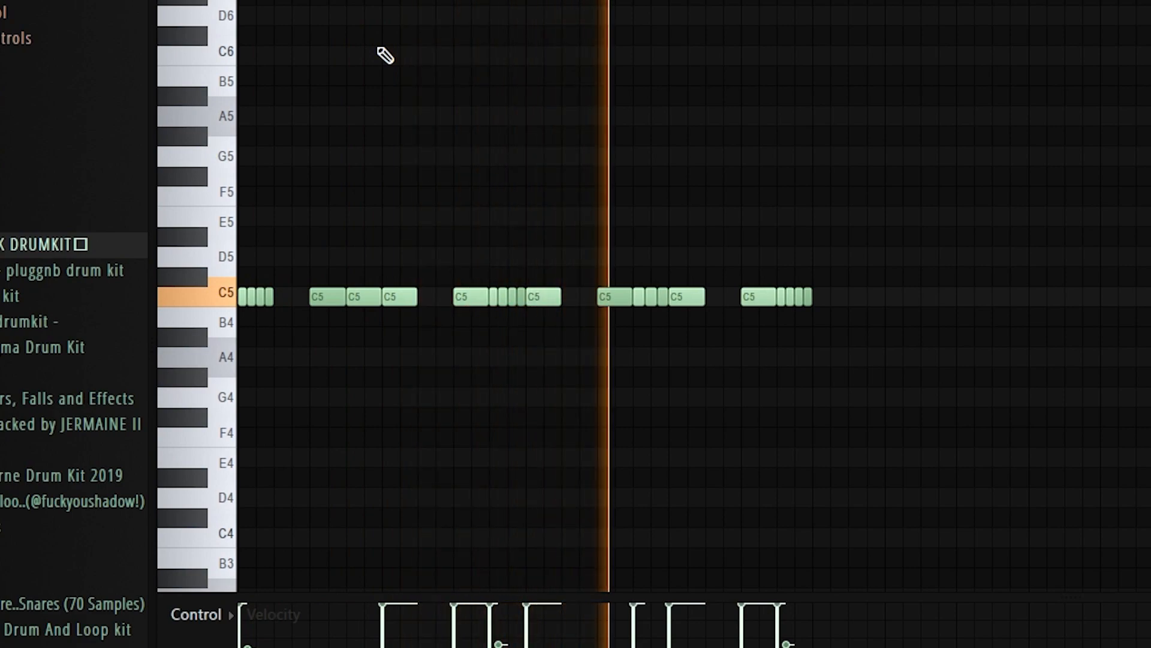
key(space)
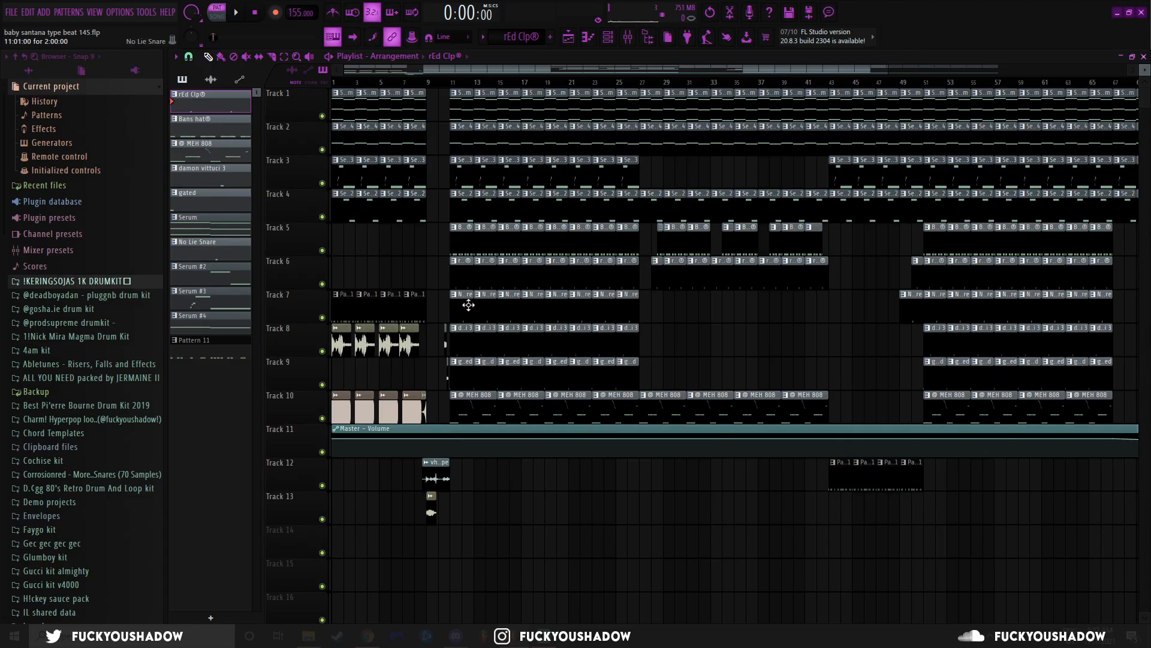
- Open the No Lie Snare pattern, then play the soloed damon vittuci 3 and gated tracks from bar 11 in the playlist
double_click(469, 303)
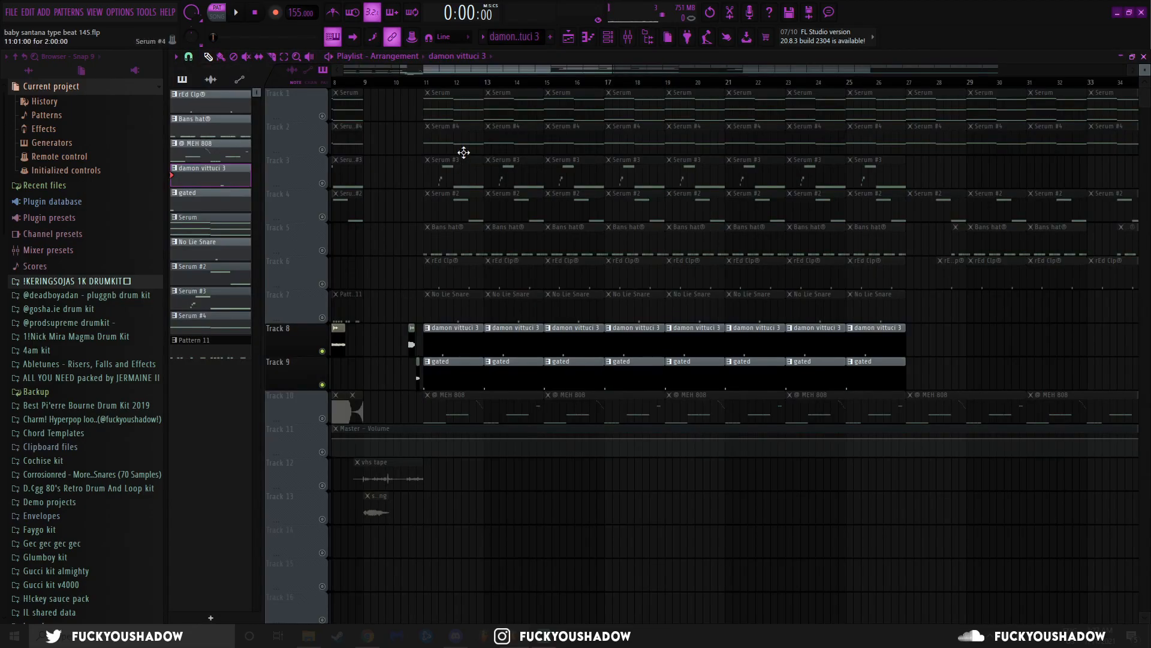
click(425, 83)
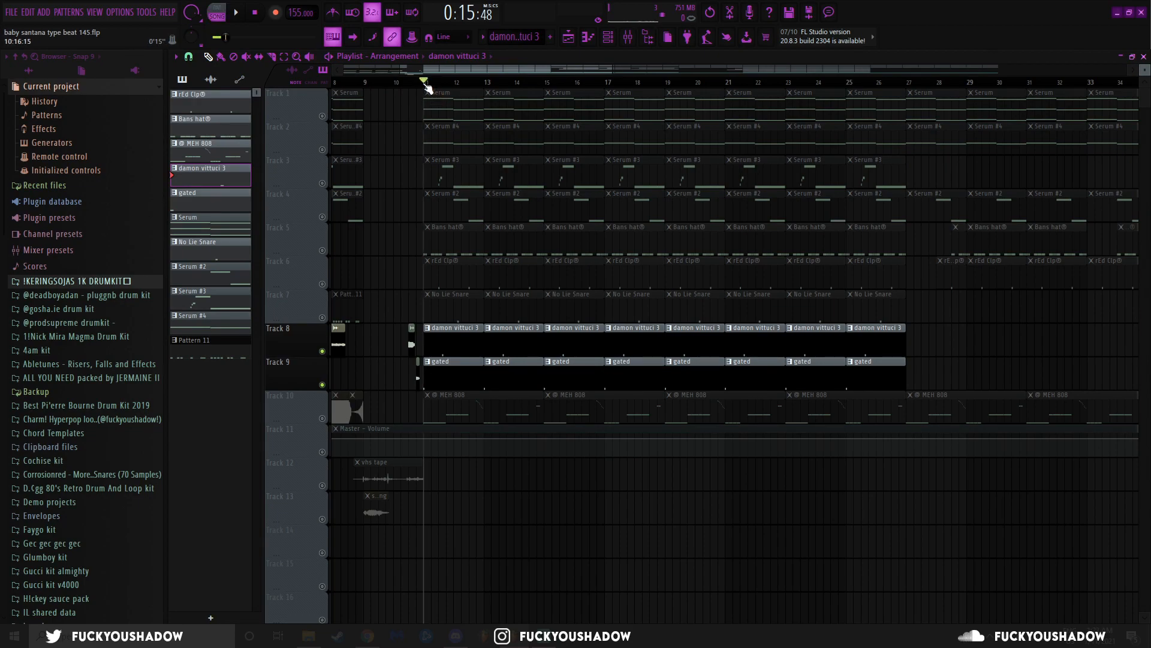
key(space)
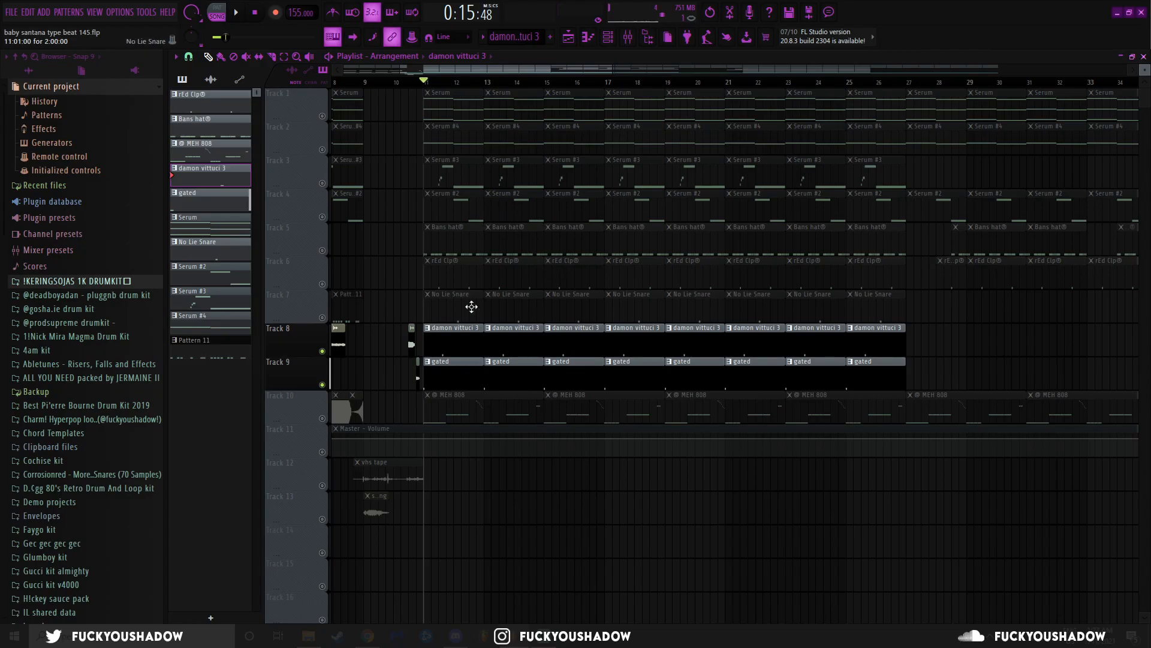
- Open track 10's MEH 808 pattern in the piano roll, switch to pattern mode and examine its low and high notes
double_click(442, 406)
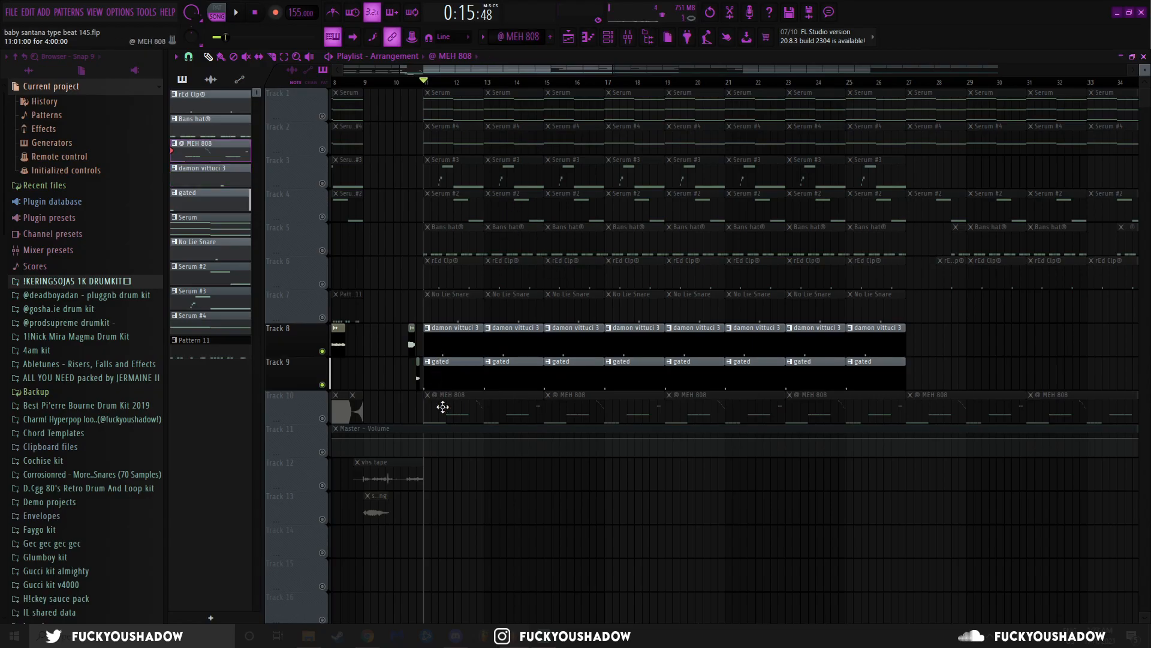
scroll(469, 294, up, 4)
scroll(464, 290, down, 6)
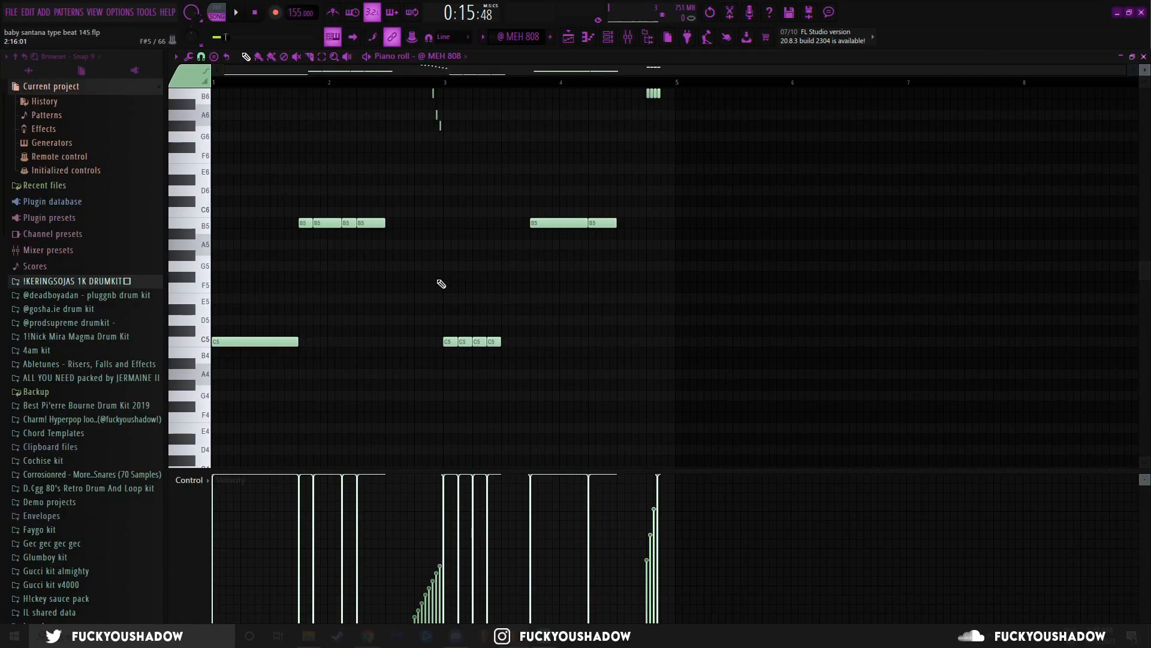
key(l)
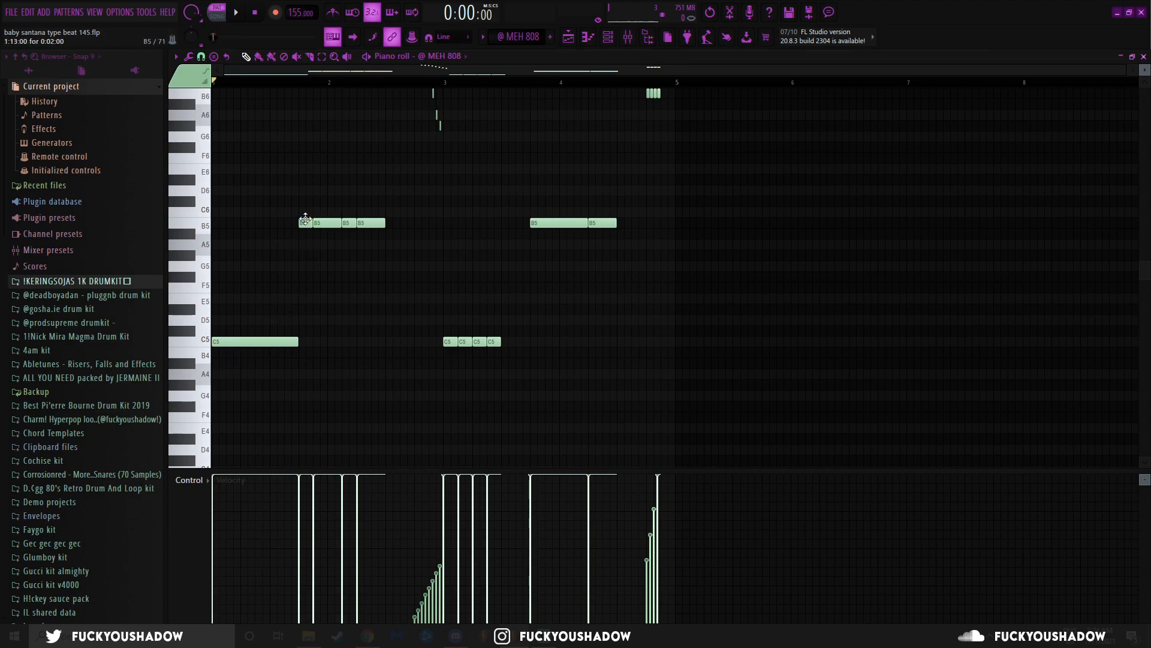
scroll(570, 214, up, 4)
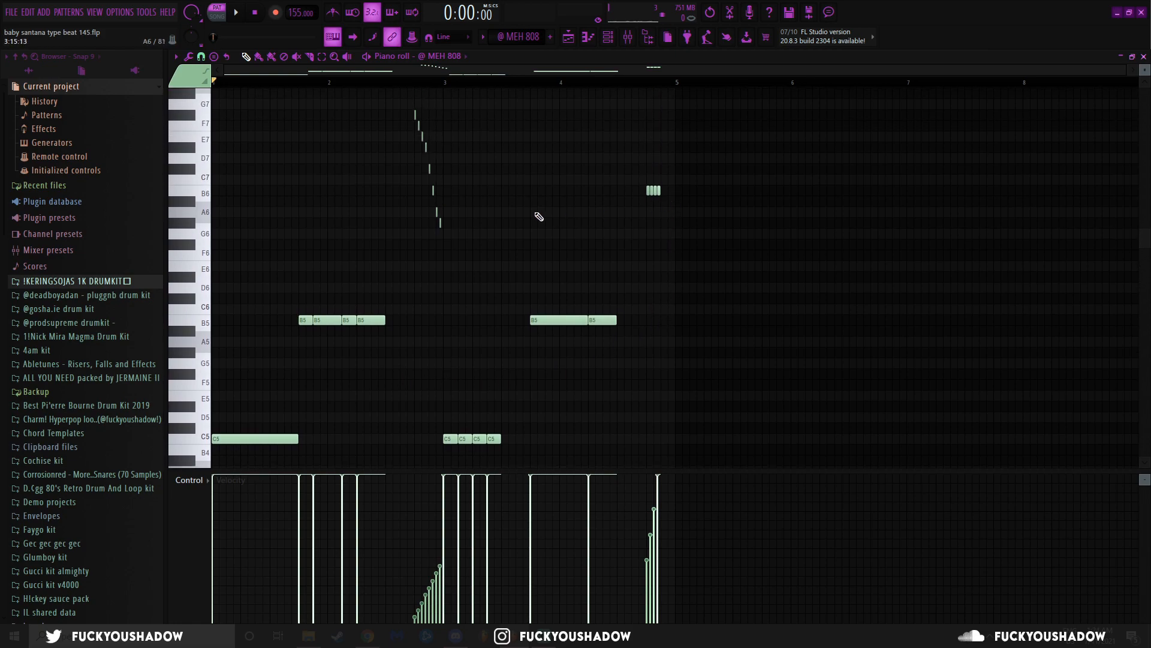
- Zoom in on the MEH 808 pattern's descending run before bar 3 and play it from its first note
scroll(419, 240, up, 5)
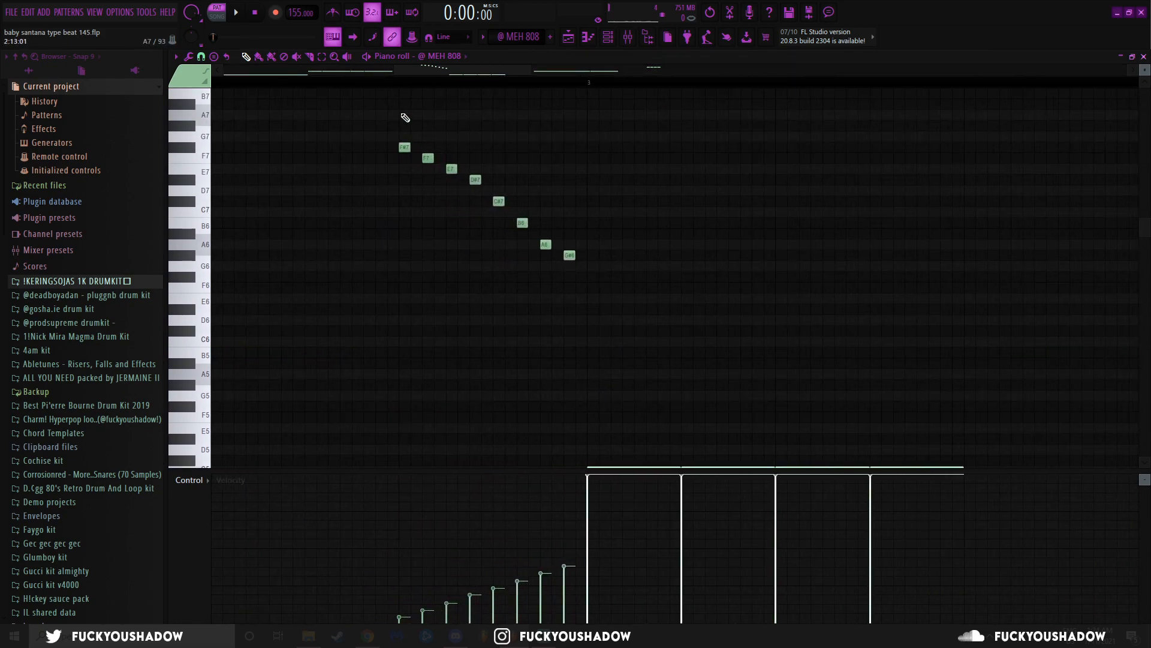
click(398, 82)
key(space)
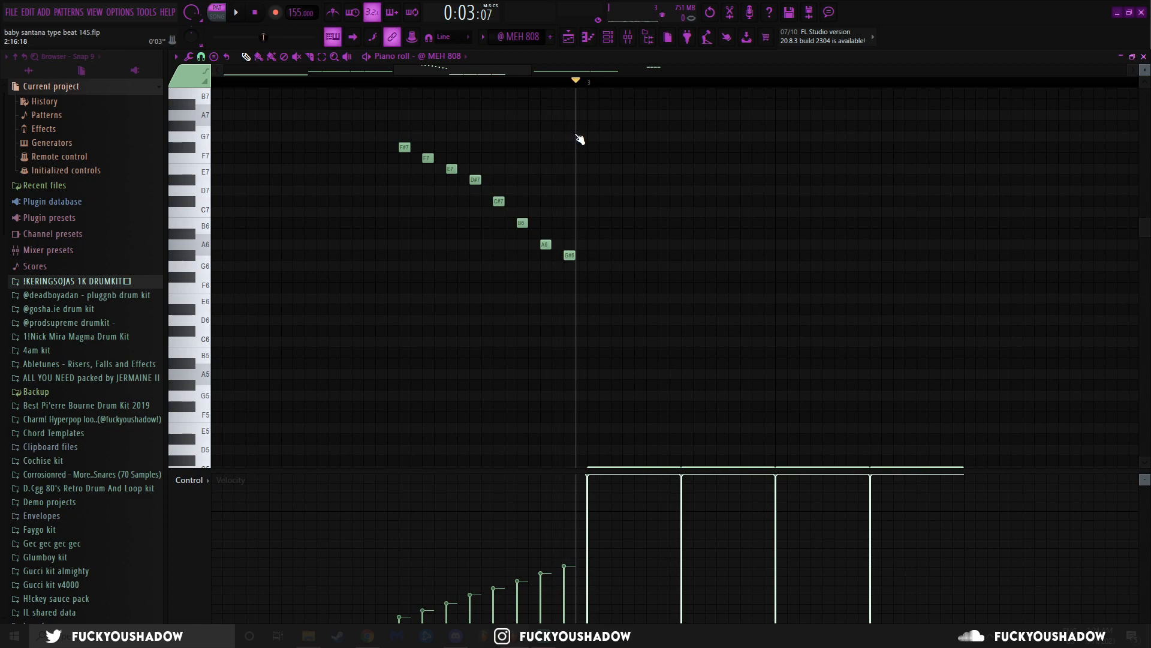
key(space)
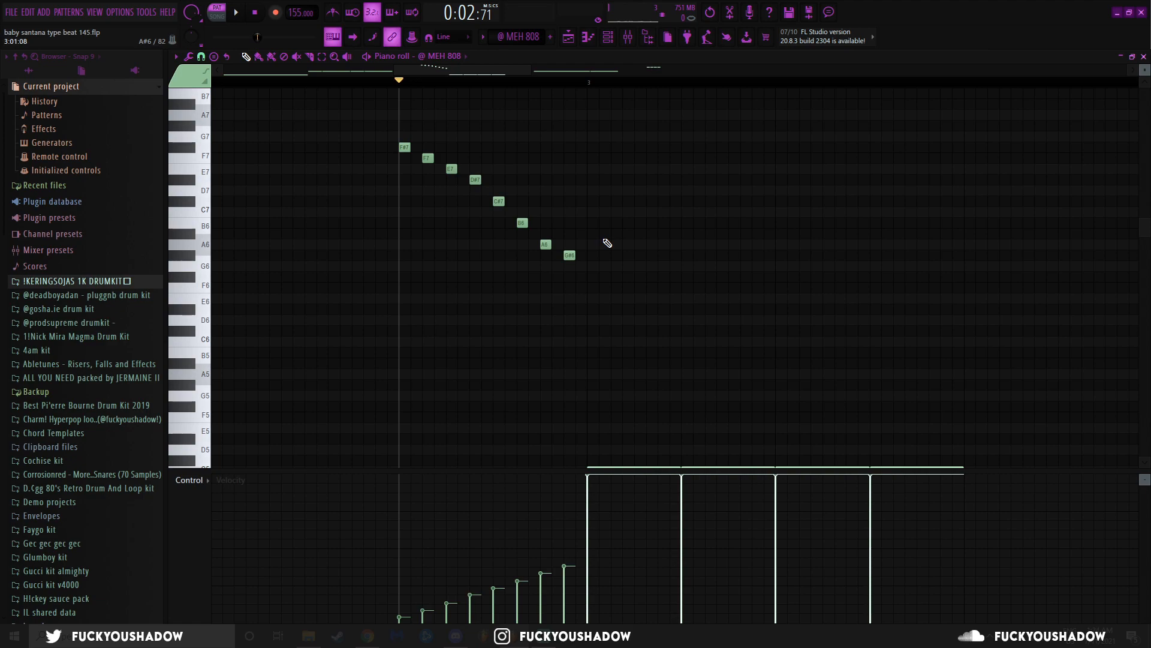
scroll(664, 219, down, 5)
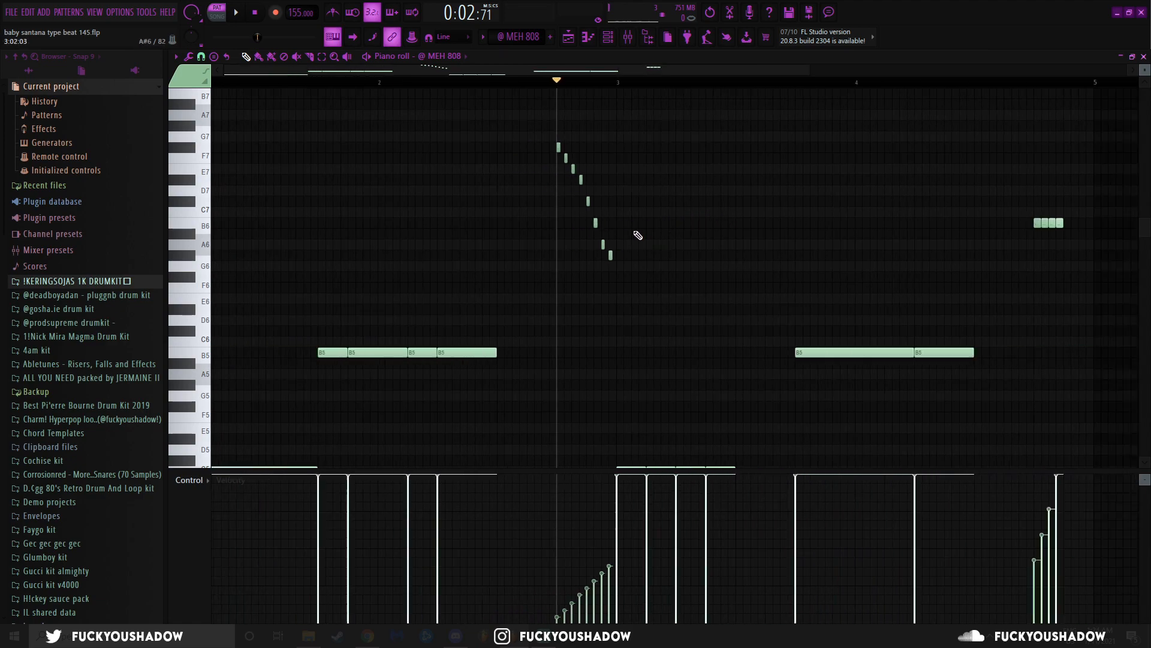
- Examine the MEH 808 pattern's four short notes before bar 5, and play the whole pattern from its start
scroll(819, 216, up, 4)
click(687, 83)
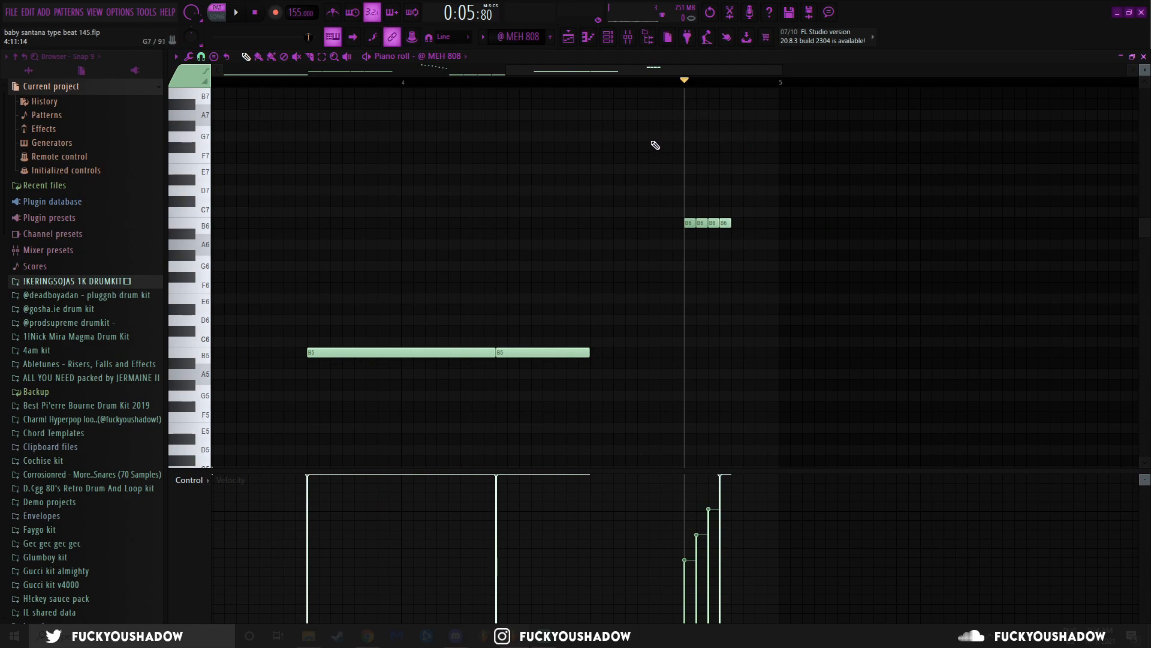
scroll(657, 145, down, 4)
click(215, 83)
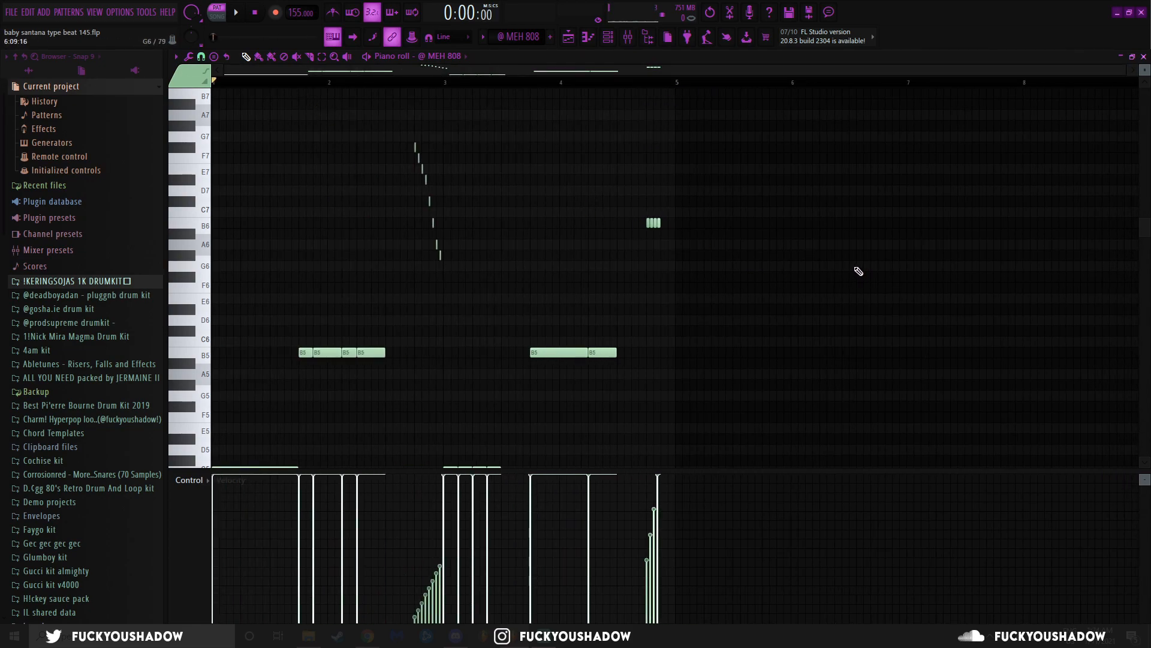
scroll(829, 264, down, 1)
key(space)
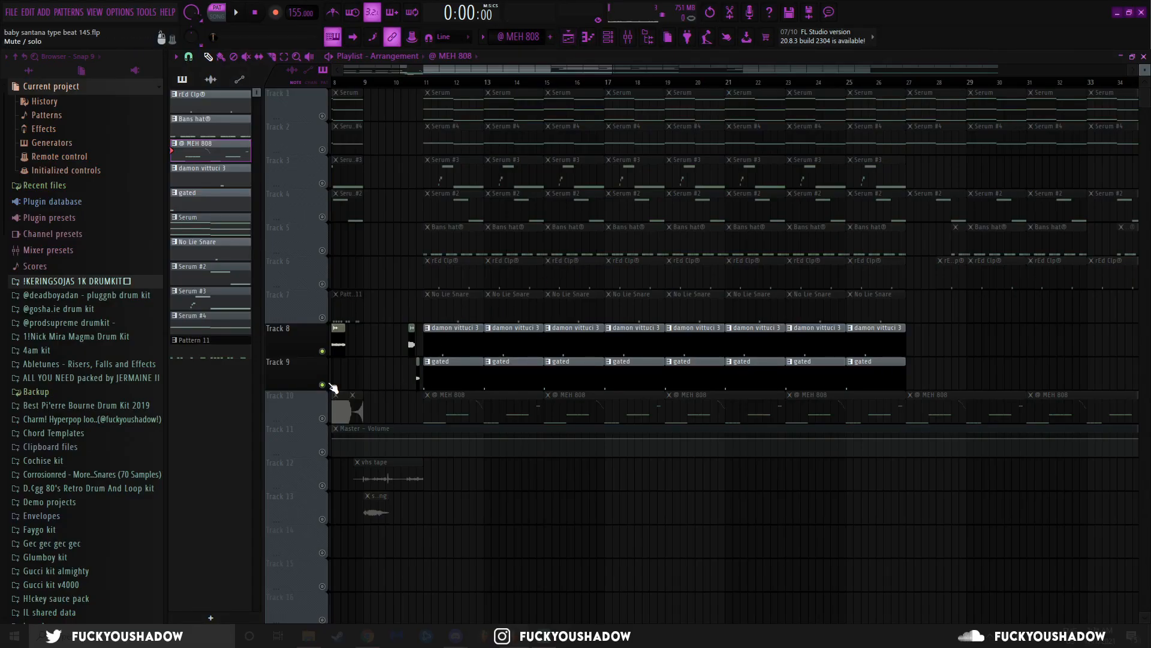
- Turn all playlist tracks back on and switch playback to song mode for the full arrangement
click(324, 387)
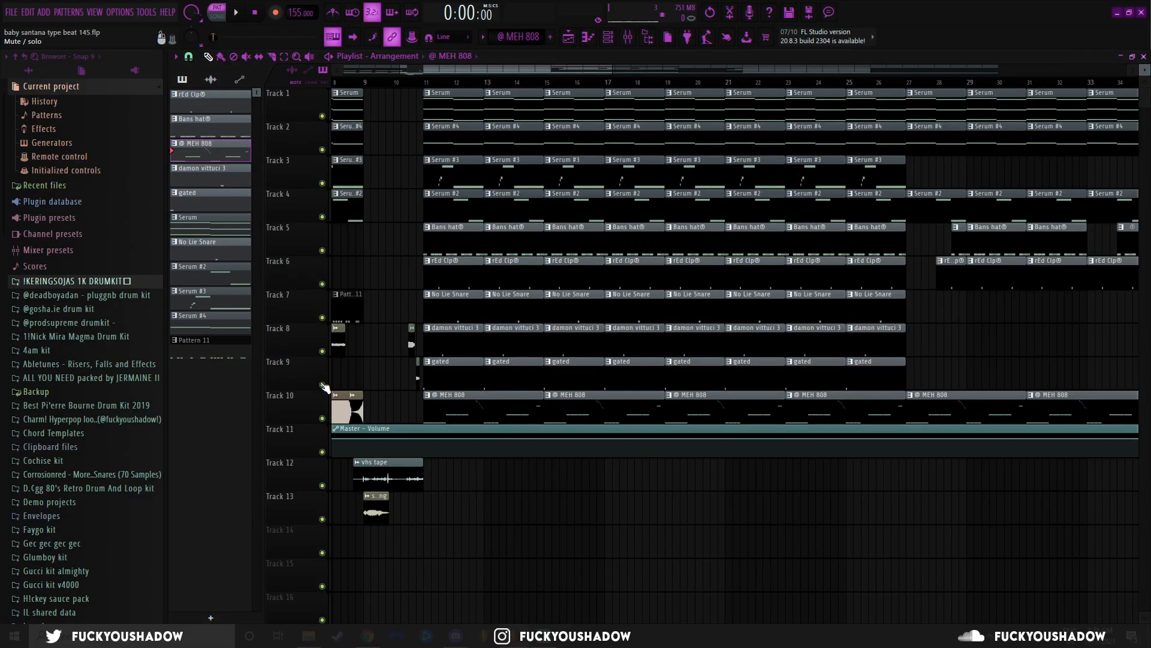
scroll(325, 388, down, 5)
key(l)
mouse_move(449, 82)
mouse_down()
mouse_move(699, 100)
mouse_move(685, 105)
mouse_move(774, 132)
mouse_move(597, 134)
mouse_move(293, 297)
mouse_up()
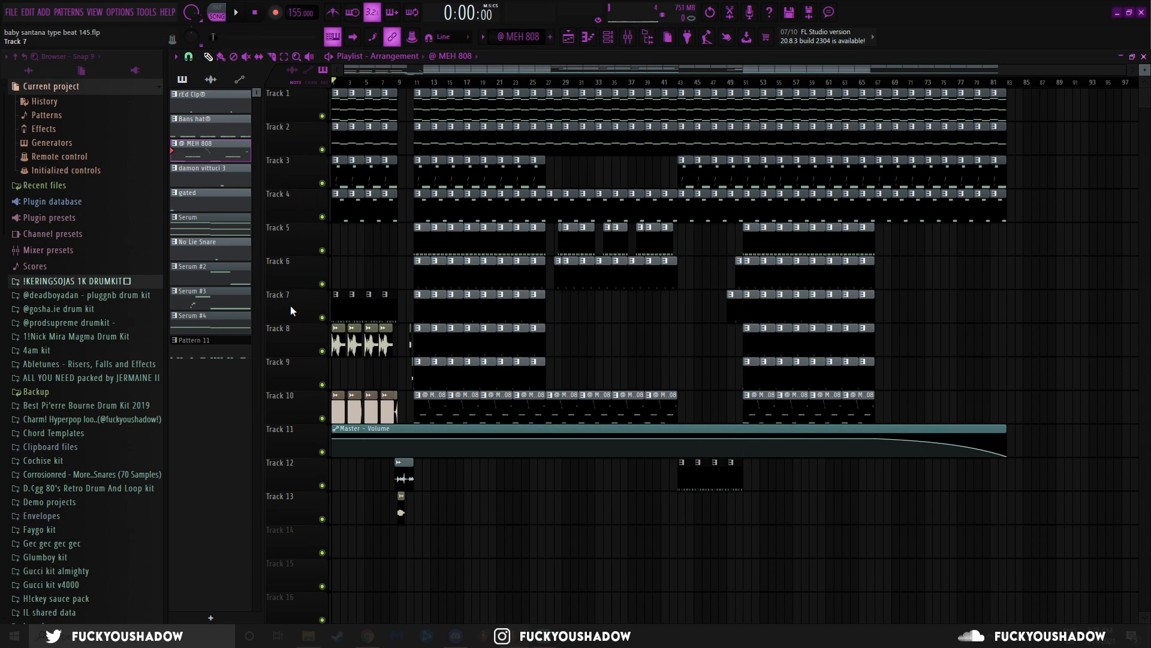
- Solo track 8 and play back its Glum Dro Chains sample from bar 1
scroll(302, 356, up, 3)
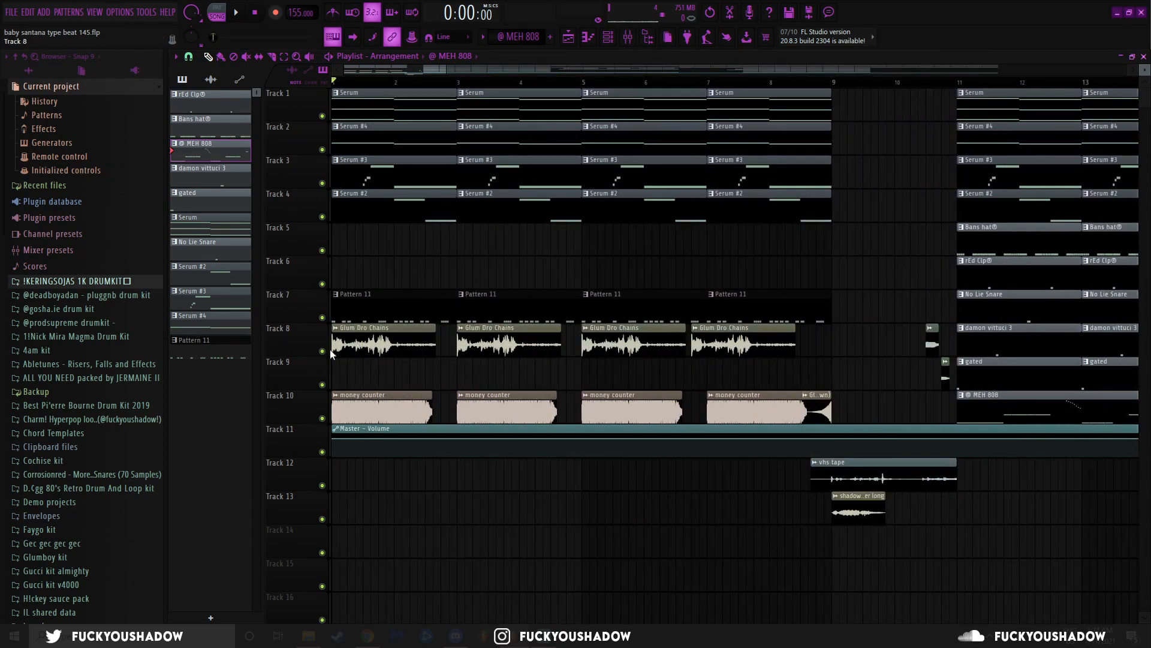
click(322, 351)
ctrl+click(322, 350)
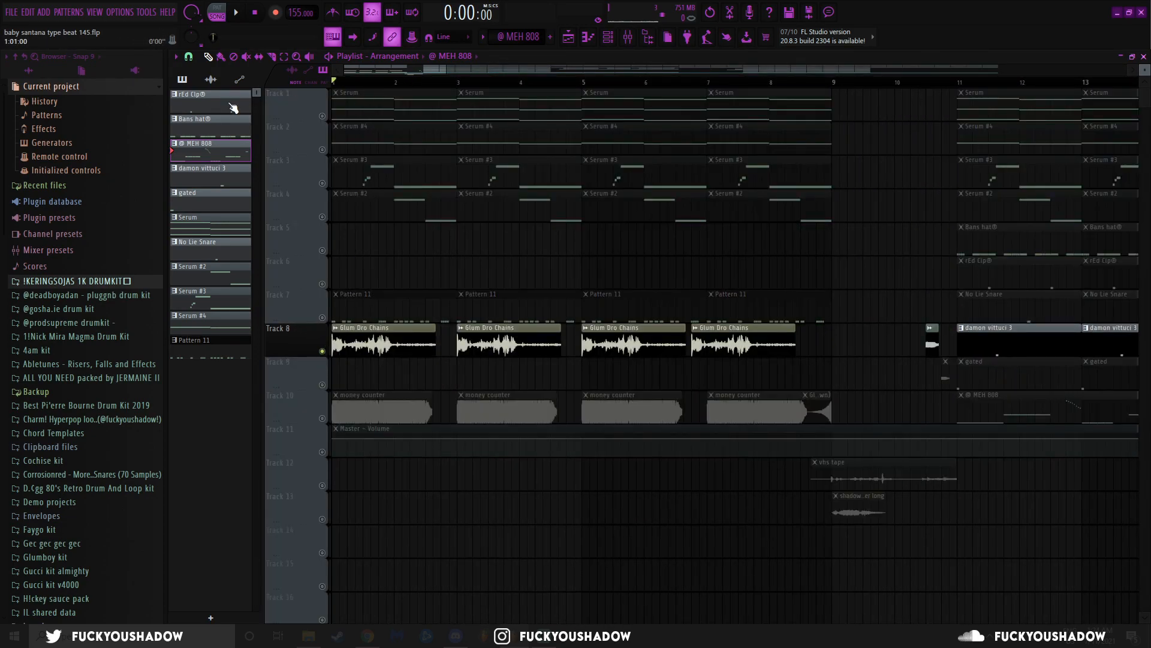
key(space)
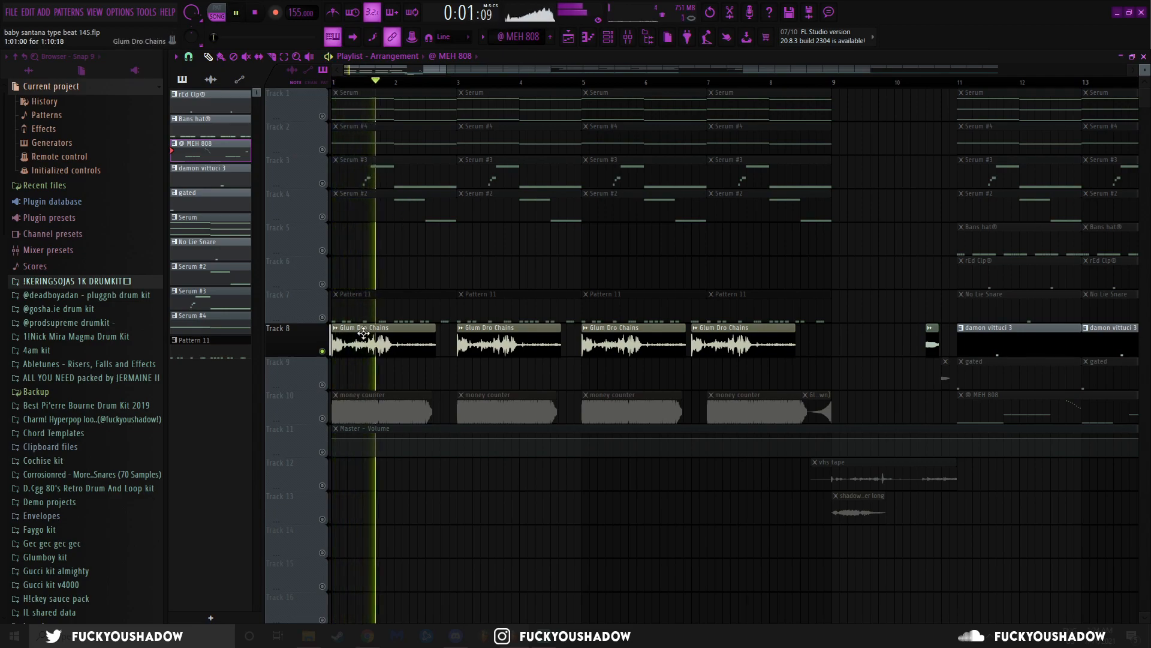
key(space)
- Solo track 10, play back its money counter sample from bar 1, and turn all tracks back on
right_click(322, 418)
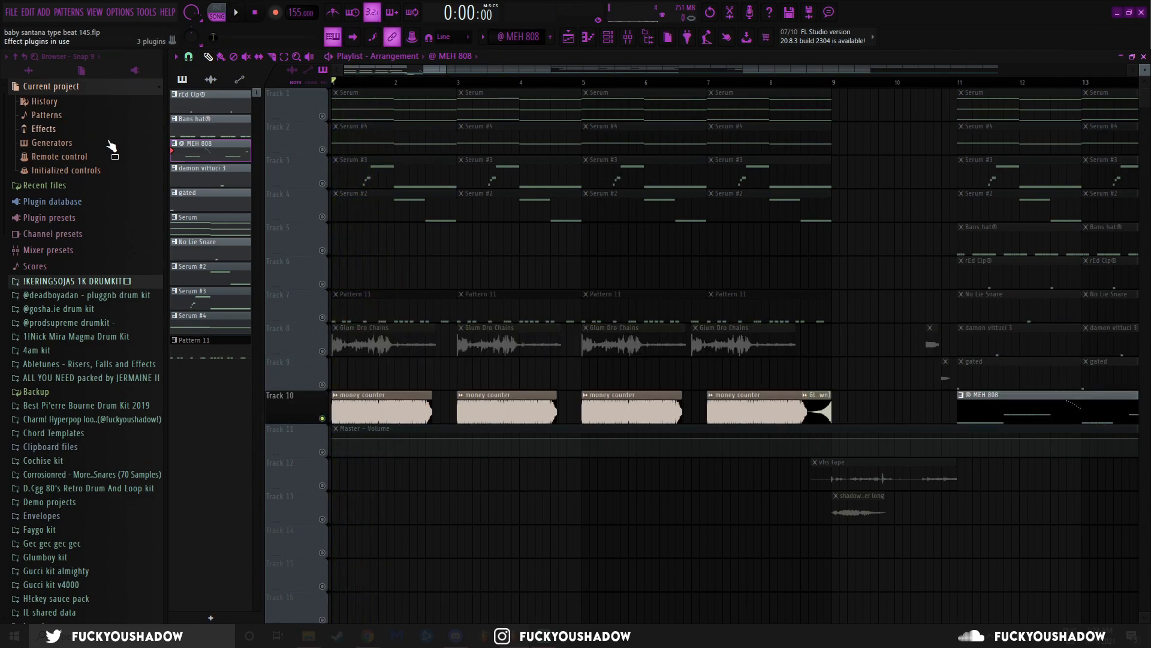
key(space)
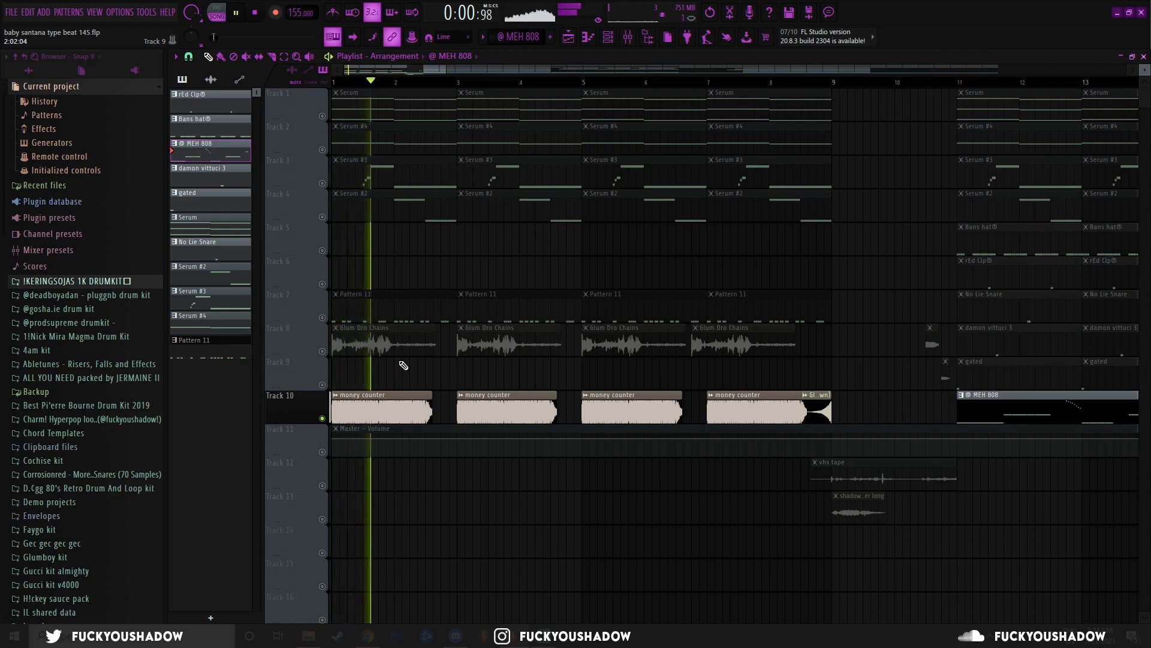
key(space)
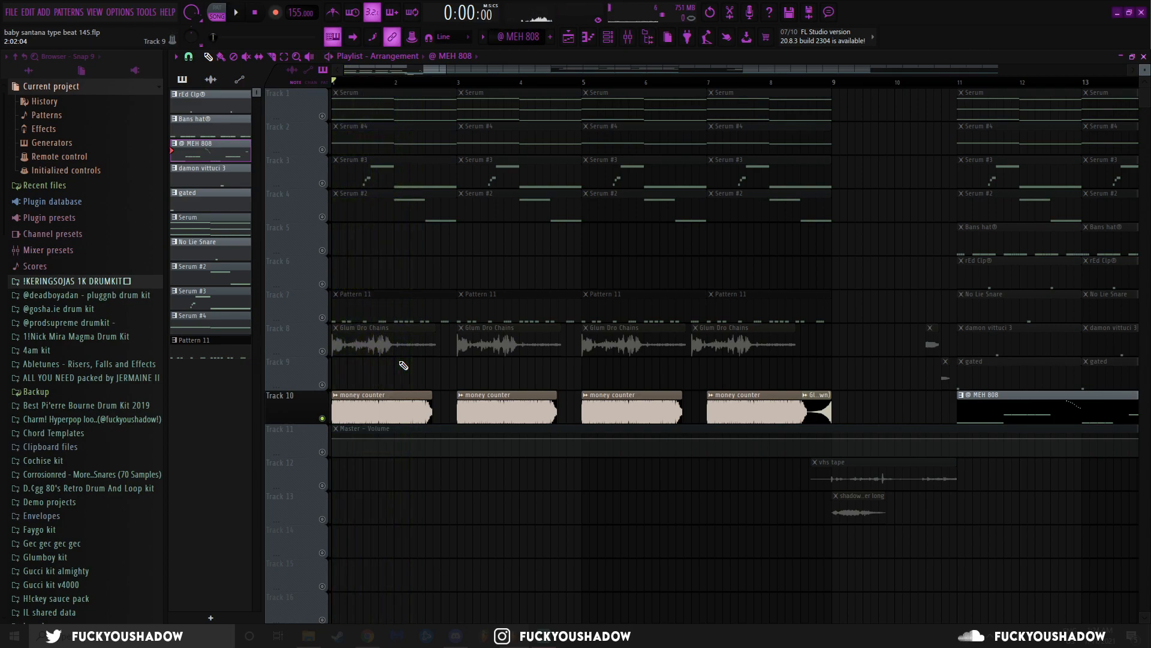
click(322, 351)
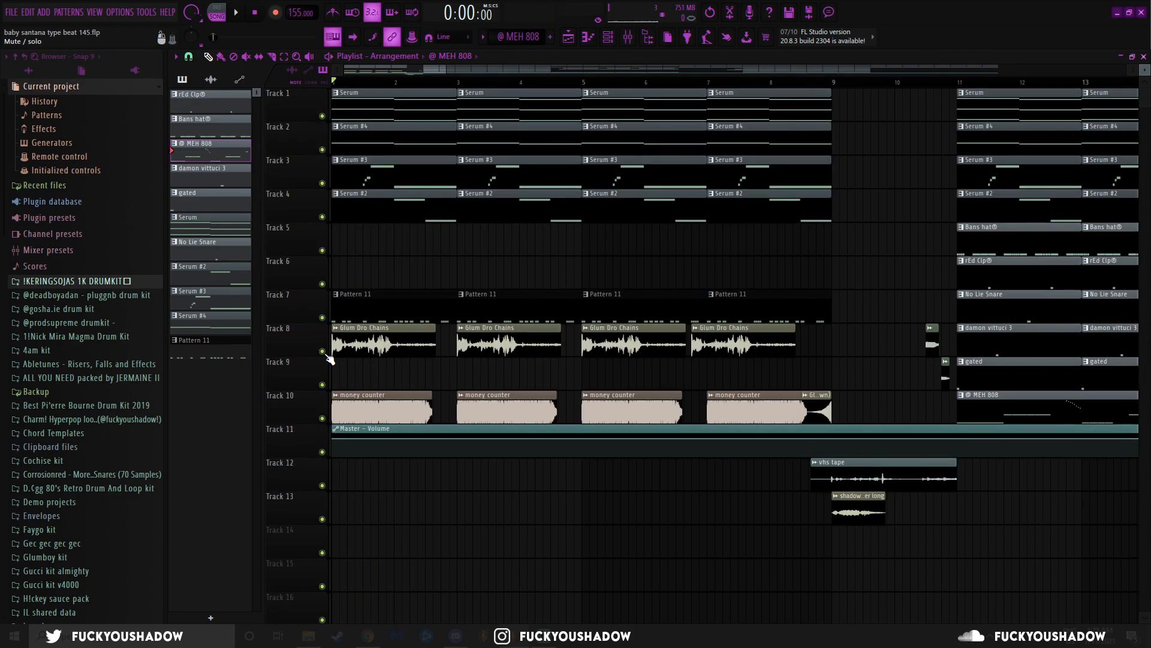
- Move the song position to bar 8, near the end of the intro, in the playlist
scroll(331, 354, down, 8)
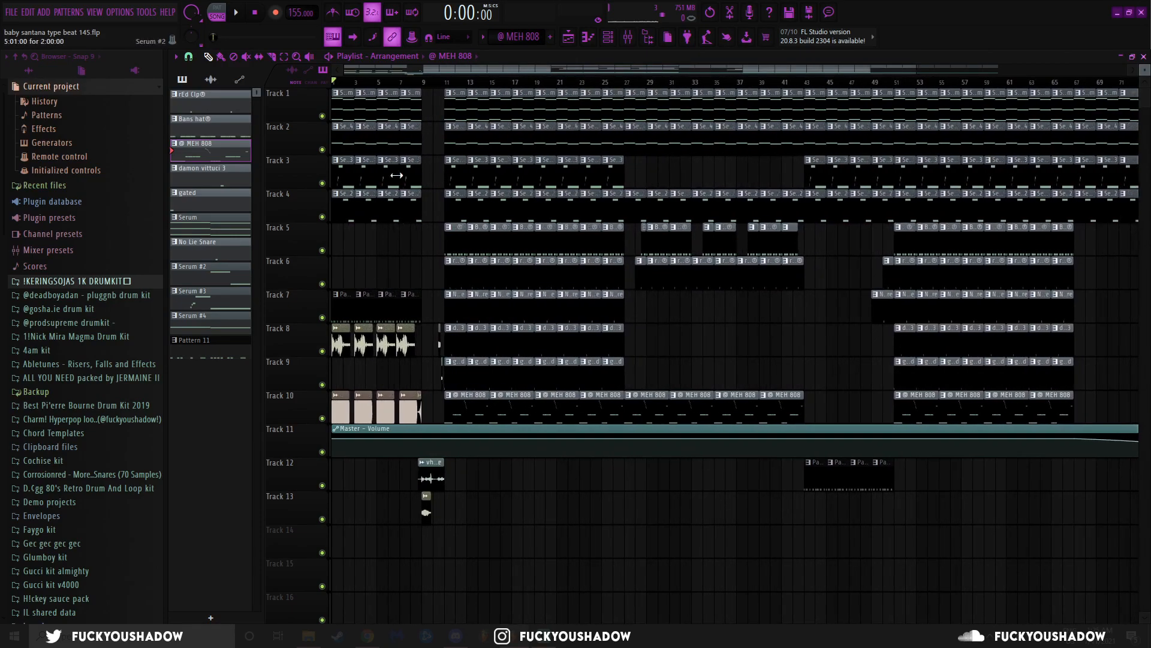
click(422, 82)
drag(422, 83, 412, 82)
scroll(450, 314, down, 3)
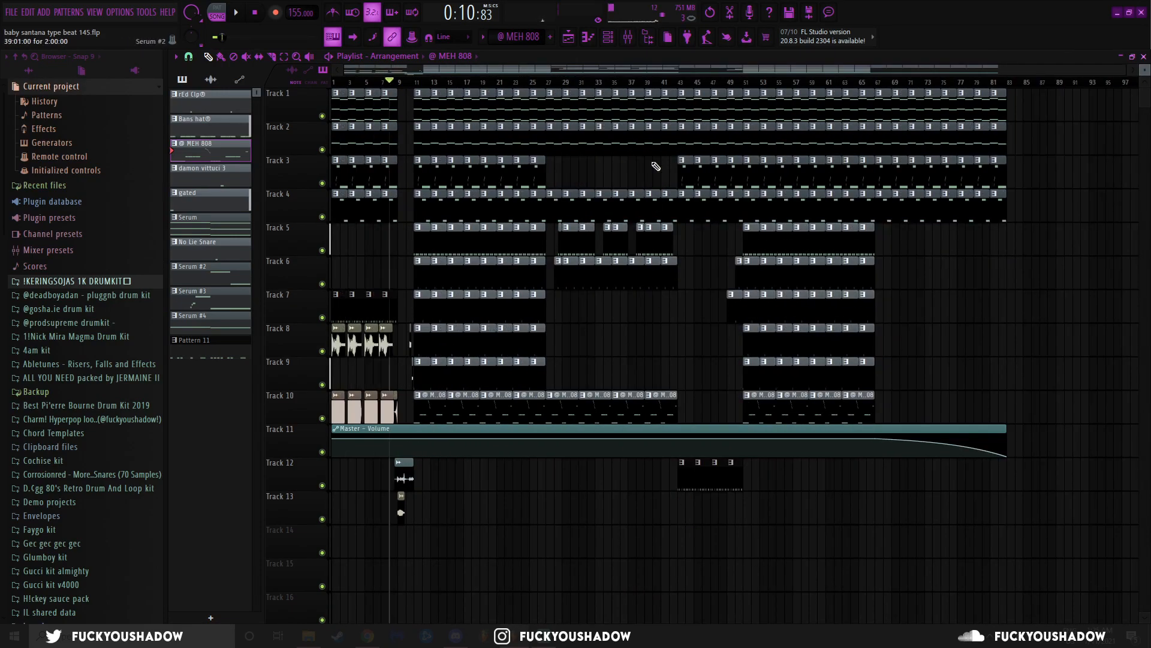
- Inspect the Master's Fruity Limiter, Fruity soft clipper and Fruity WaveShaper plus Insert 7's effect slots in the mixer, and return to the playlist
click(629, 39)
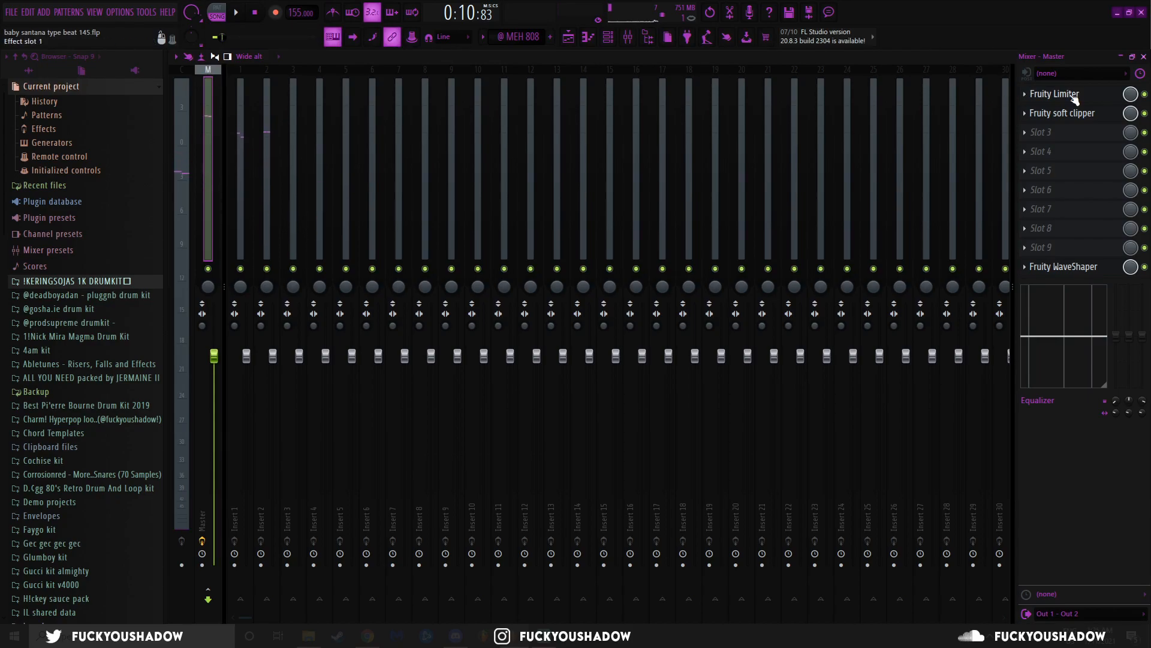
click(1074, 94)
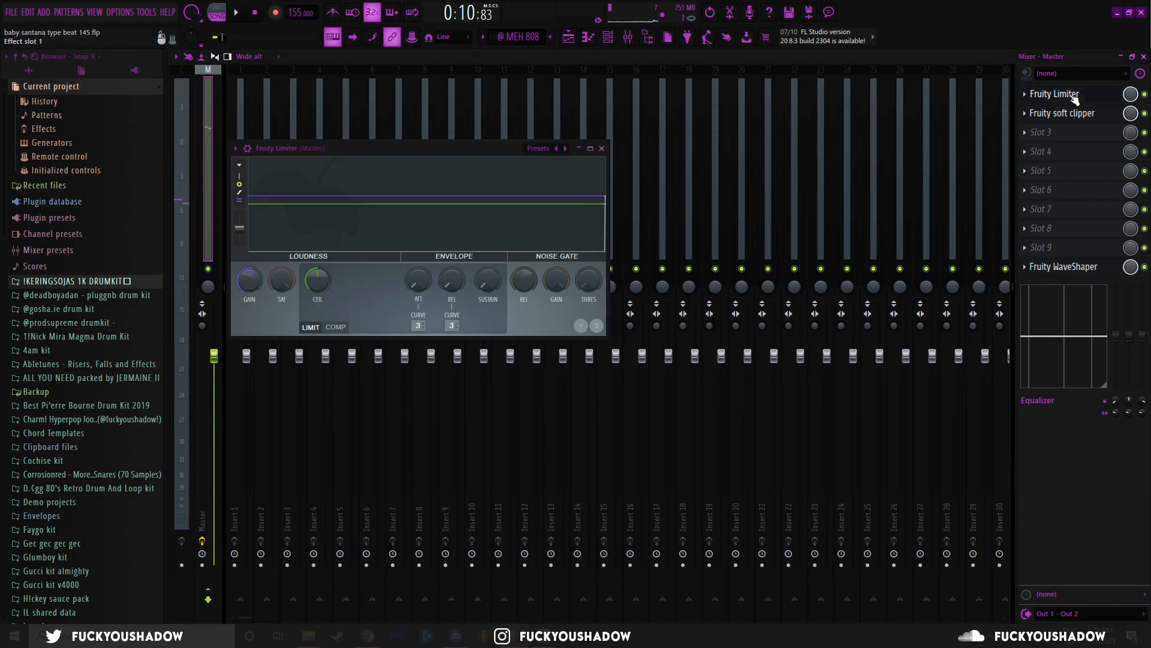
click(602, 149)
click(1064, 114)
click(381, 160)
click(1069, 276)
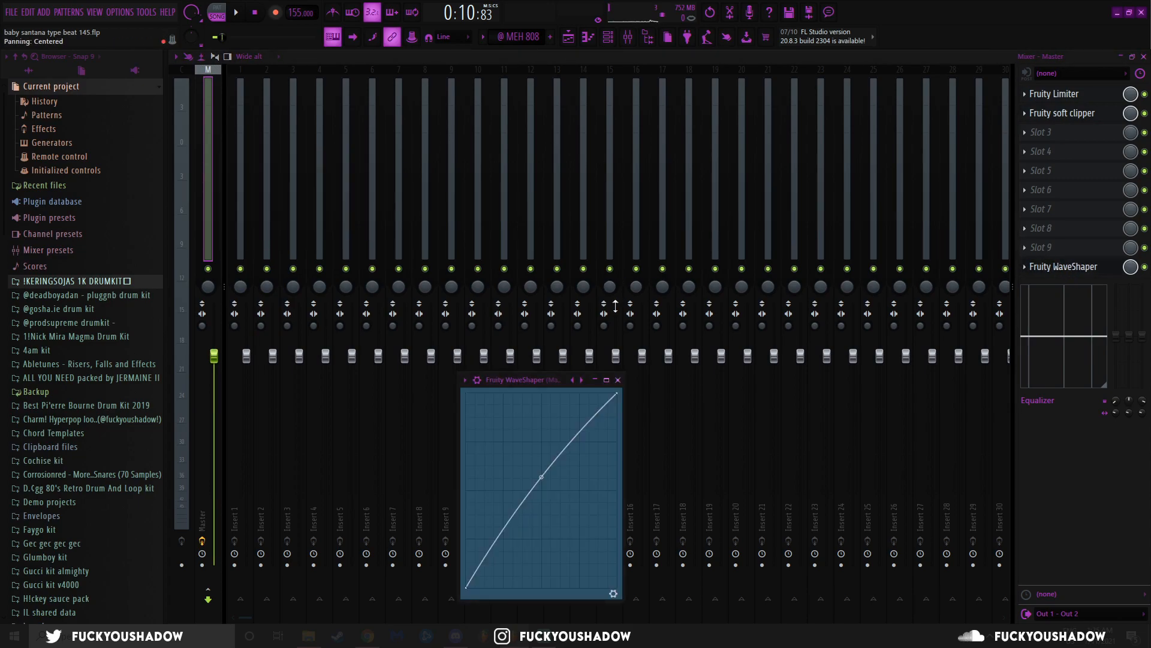
click(618, 380)
click(400, 189)
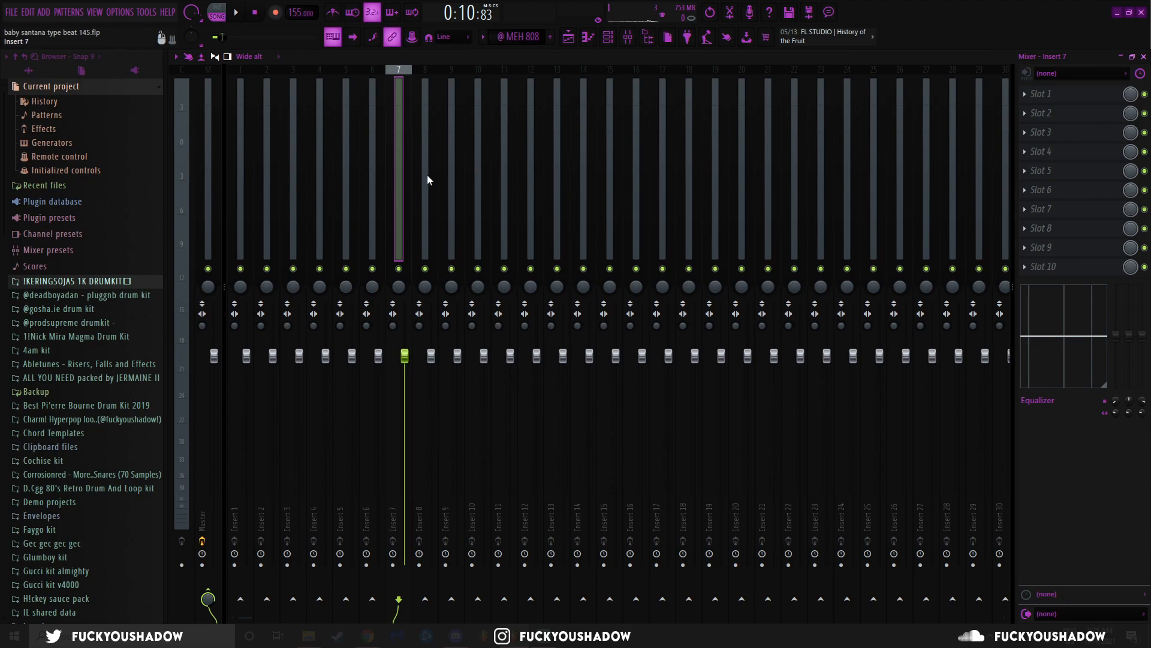
click(569, 40)
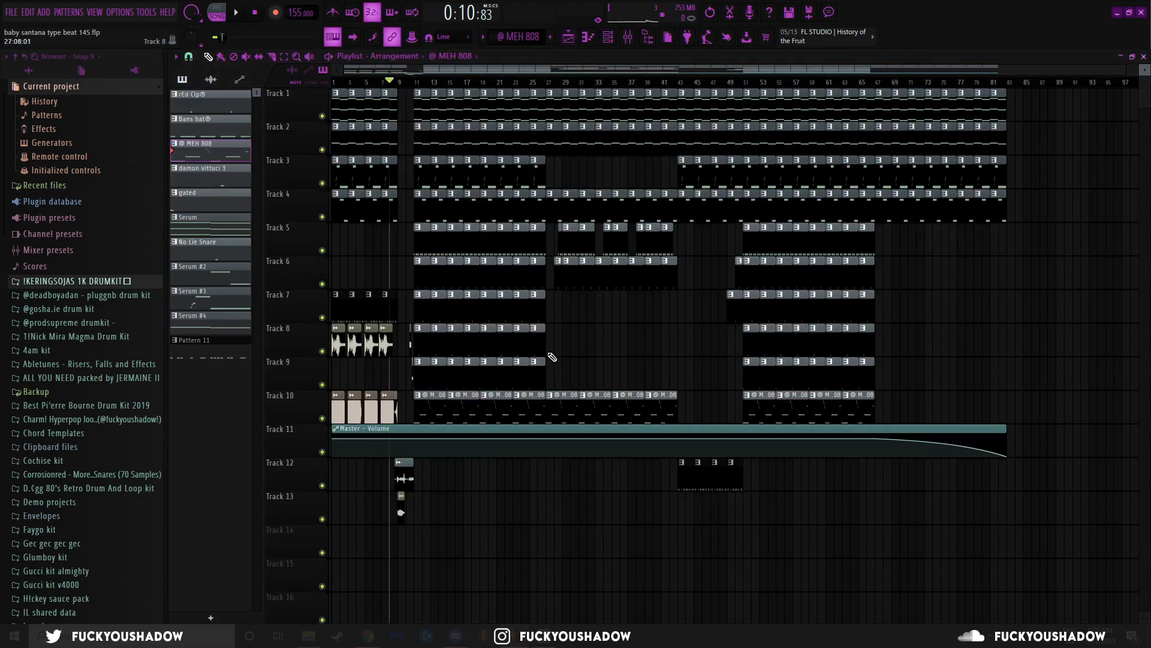